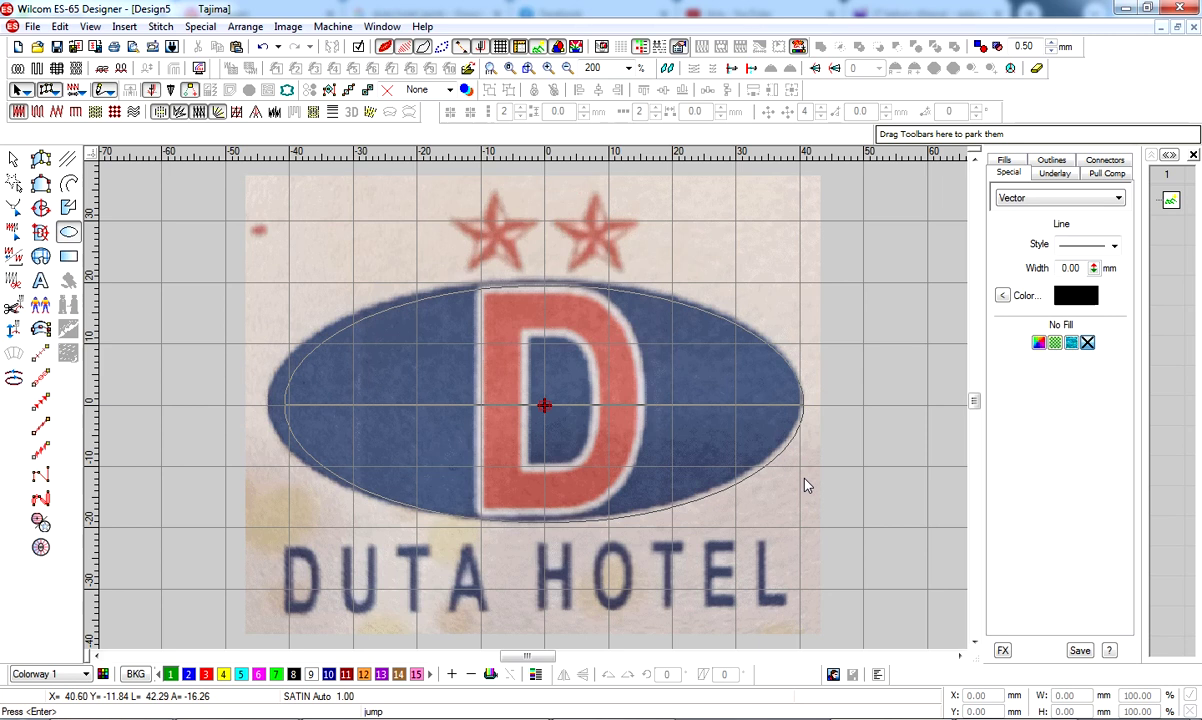
Draw an ellipse about 81 mm wide over the logo's blue oval and set its height to 40 mm
{"action": "left_click", "coordinate": [808, 486]}
{"action": "left_click", "coordinate": [16, 160]}
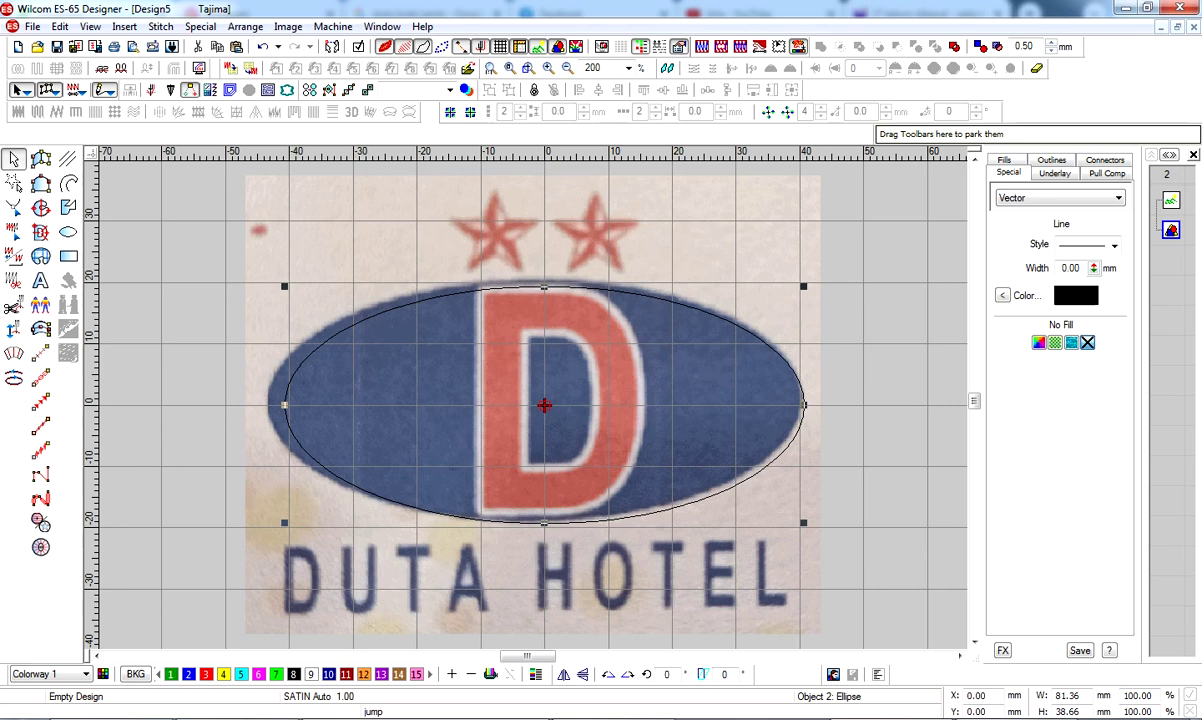
{"action": "double_click", "coordinate": [1068, 711]}
{"action": "type", "text": "40"}
{"action": "key", "text": "Return"}
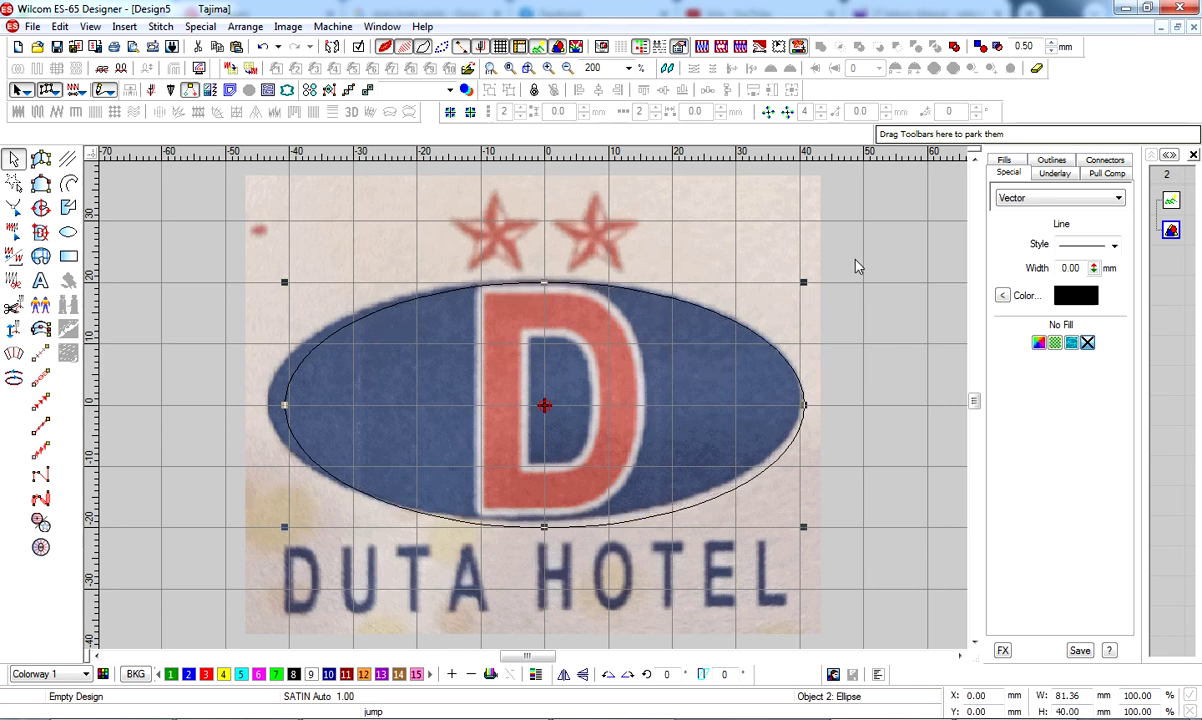
Move the background bitmap slightly so its blue oval lines up with the drawn ellipse
{"action": "left_click", "coordinate": [730, 240]}
{"action": "left_click_drag", "start_coordinate": [730, 240], "coordinate": [730, 240]}
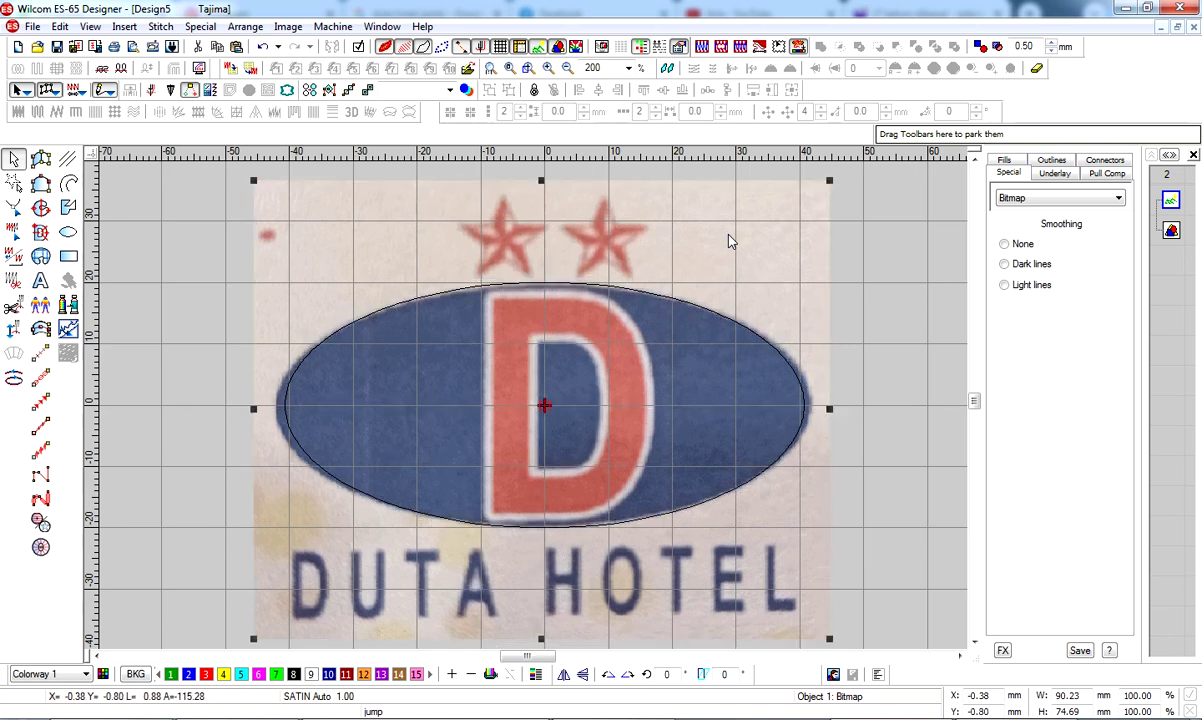
{"action": "key", "text": "Delete"}
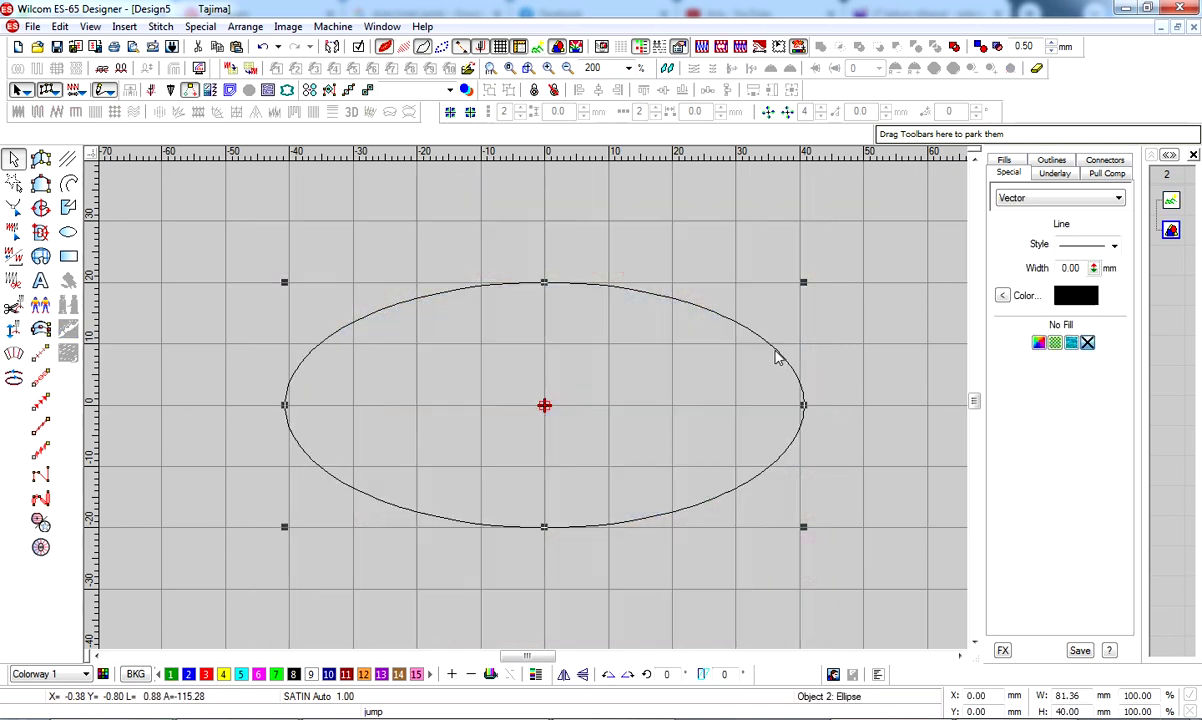
{"action": "key", "text": "shift+z"}
{"action": "key", "text": "ctrl+z"}
{"action": "key", "text": "shift+z"}
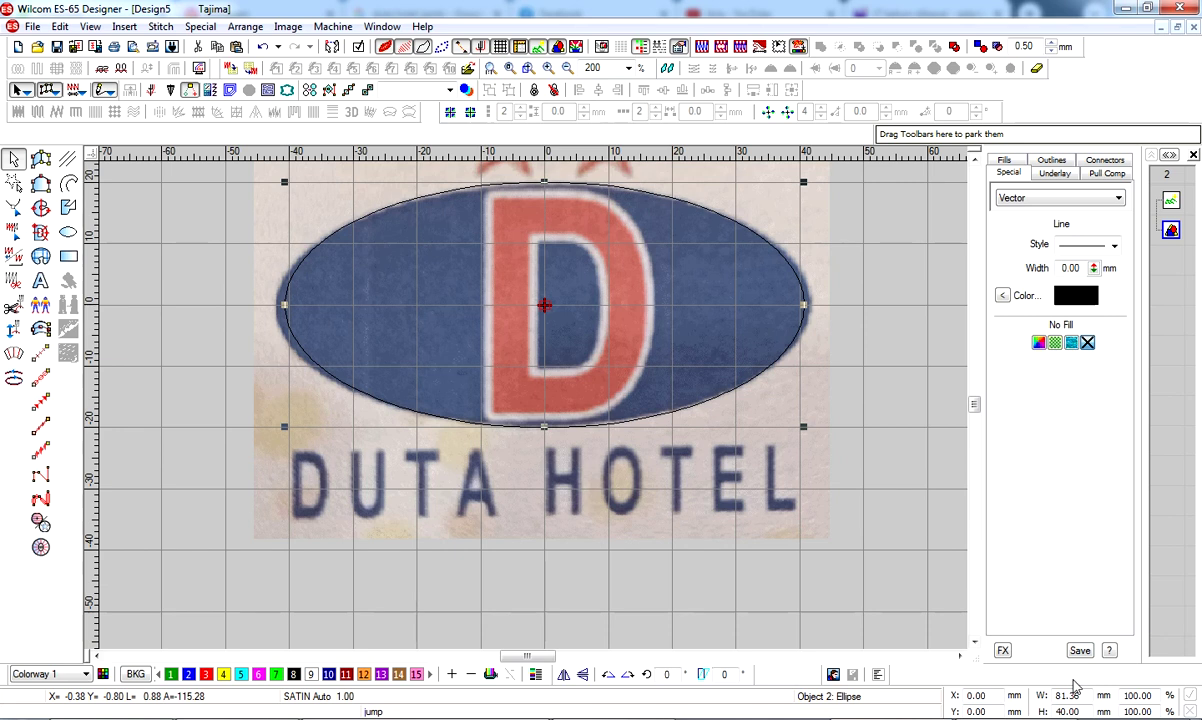
Set the ellipse's width to 85 mm to match the oval in the artwork
{"action": "type", "text": "80"}
{"action": "key", "text": "Return"}
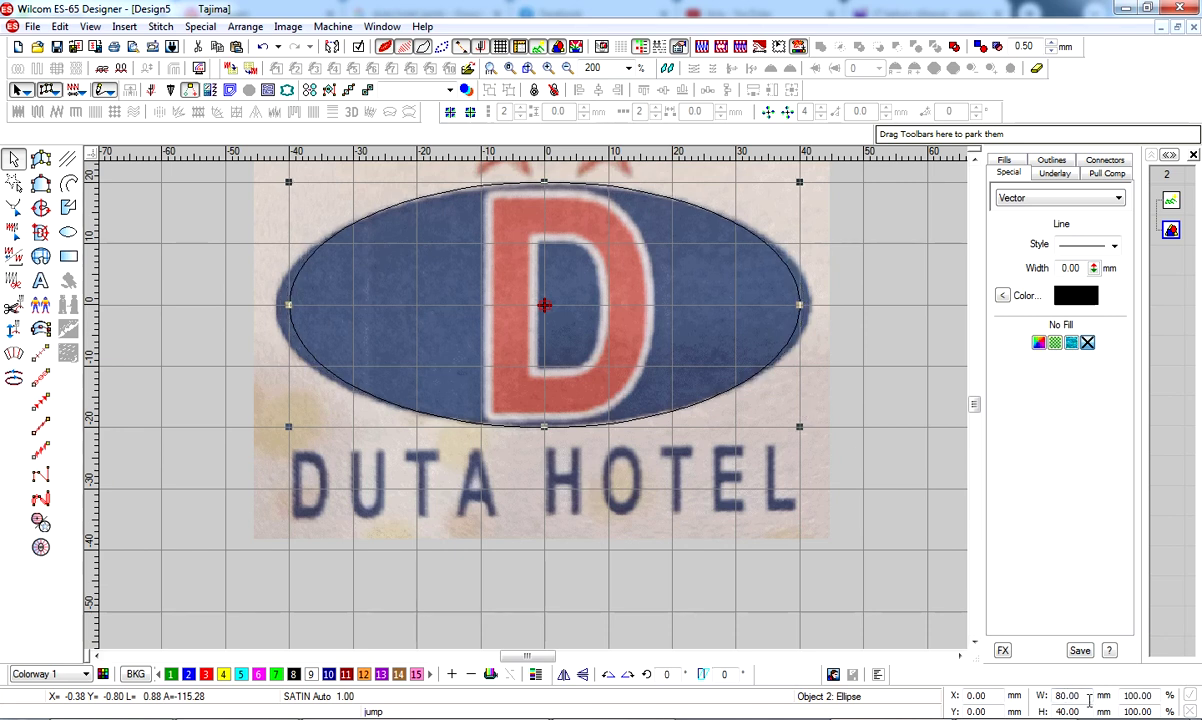
{"action": "type", "text": "85"}
{"action": "key", "text": "Return"}
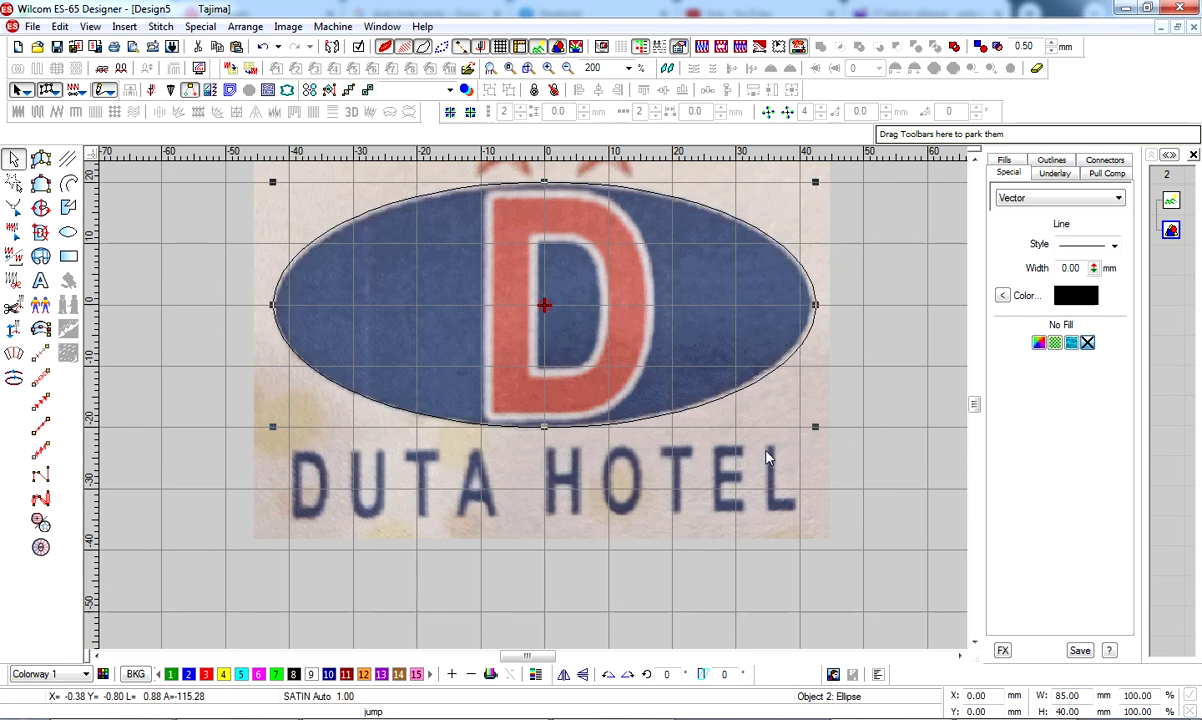
Convert the ellipse into a Complex Fill with Tatami stitches in colour 1 and hide the background bitmap
{"action": "key", "text": "d"}
{"action": "key", "text": "shift+z"}
{"action": "key", "text": "d"}
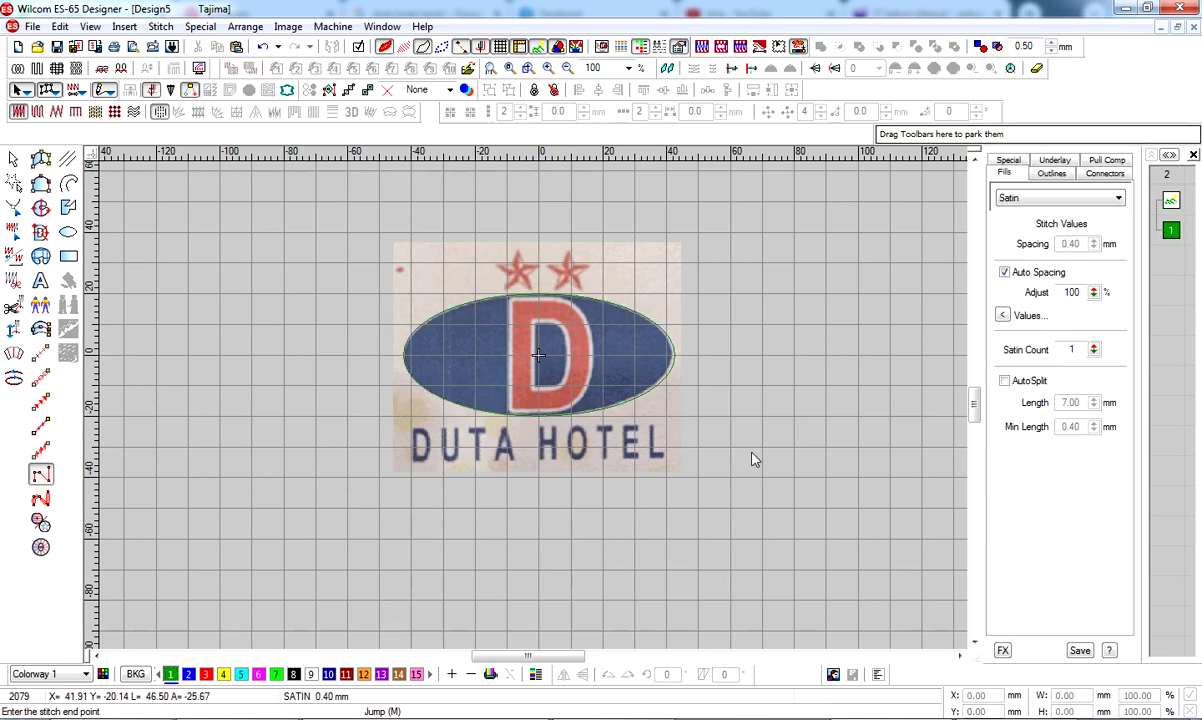
{"action": "key", "text": "Escape"}
{"action": "key", "text": "d"}
{"action": "key", "text": "z"}
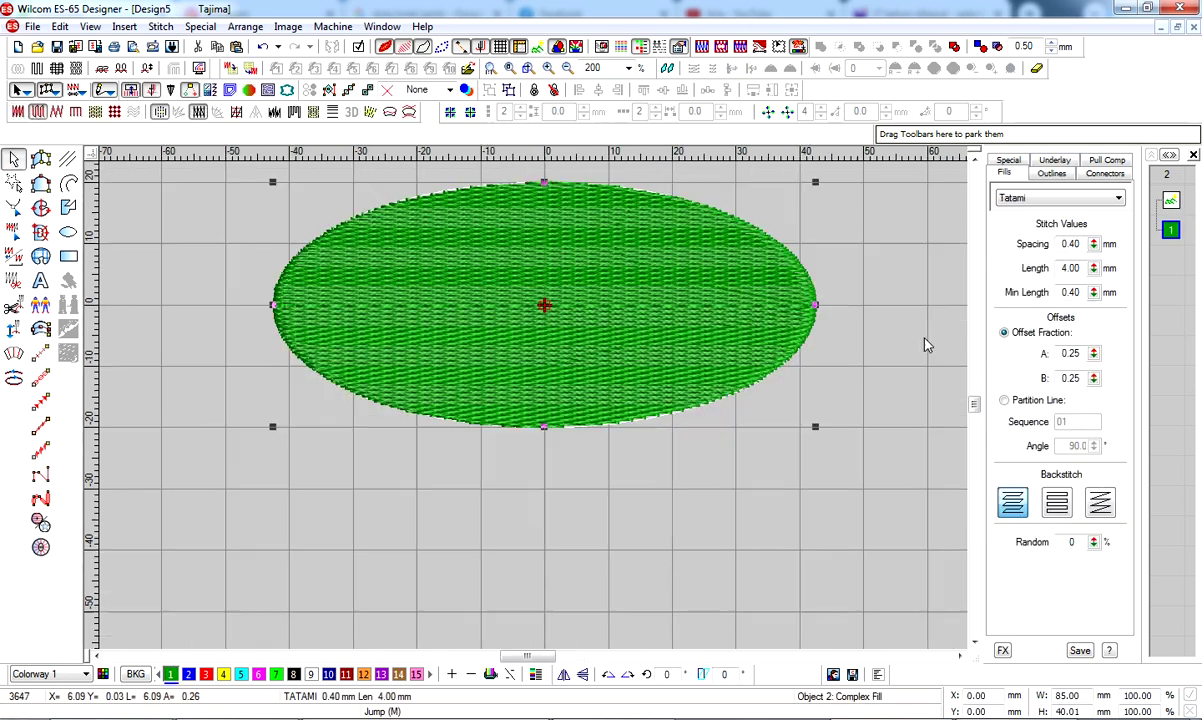
Set the oval fill's stitch angle to 60 degrees
{"action": "left_click", "coordinate": [1007, 162]}
{"action": "type", "text": "60"}
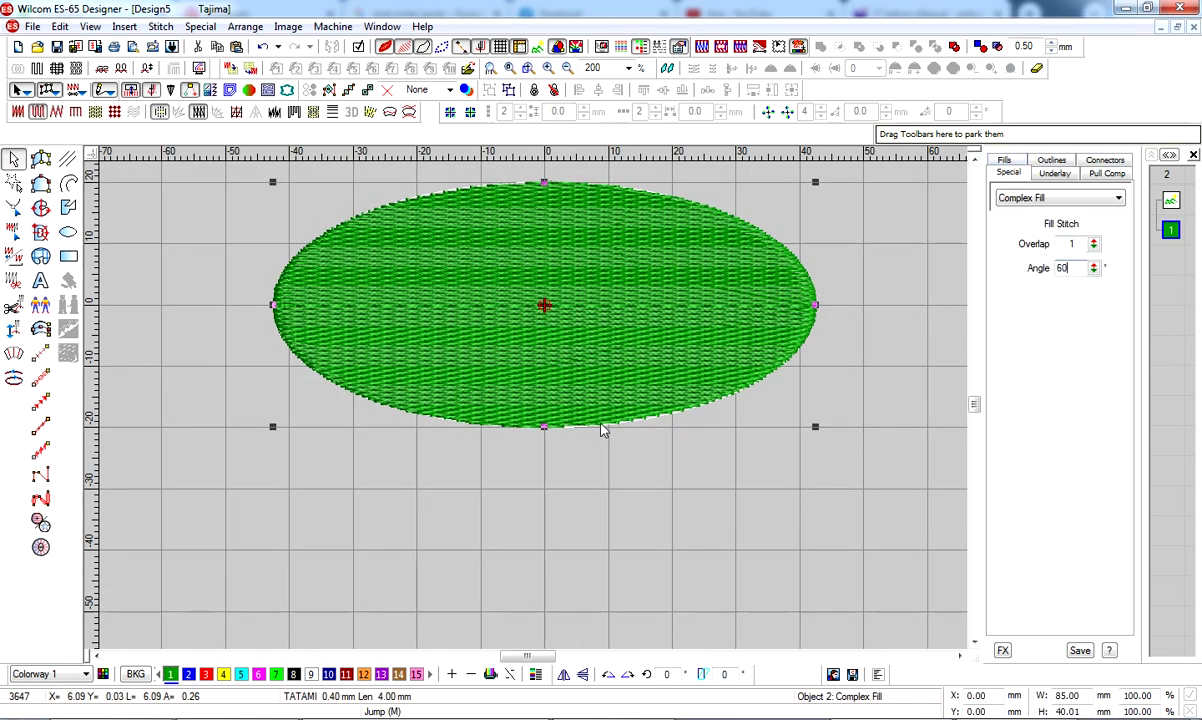
{"action": "key", "text": "Return"}
{"action": "key", "text": "h"}
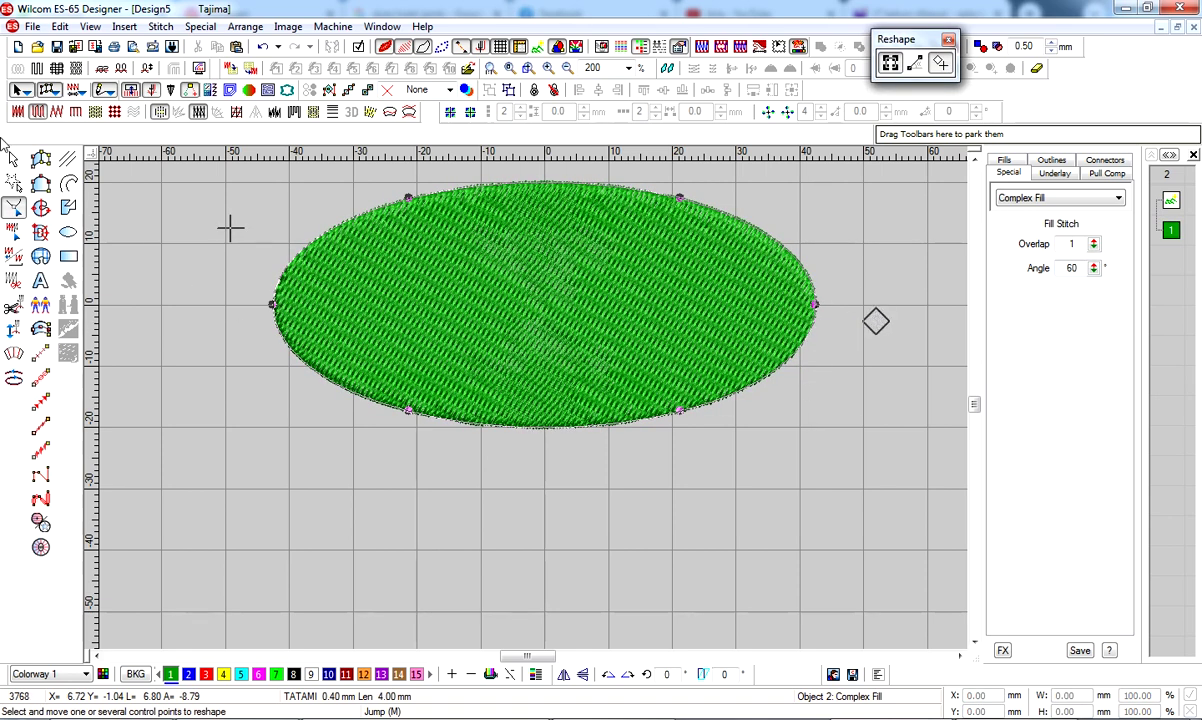
{"action": "key", "text": "Escape"}
Duplicate the filled oval and convert the copy into an Input C satin border around it
{"action": "right_click", "coordinate": [634, 354]}
{"action": "left_click", "coordinate": [683, 606]}
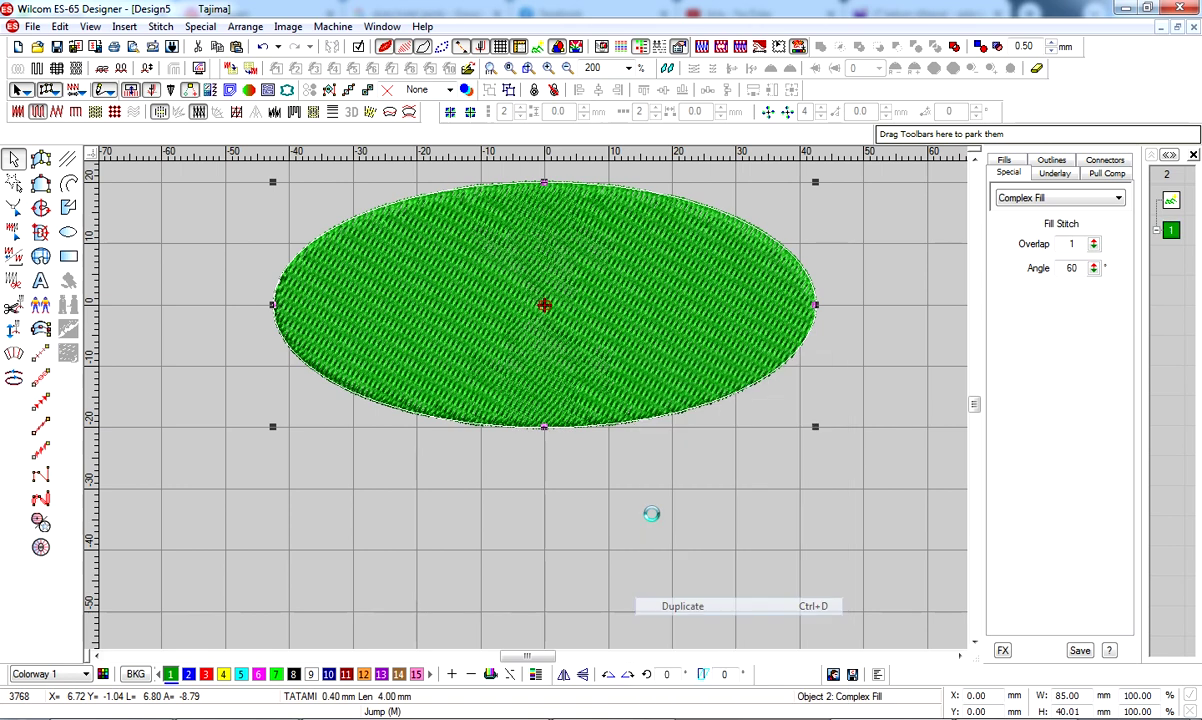
{"action": "right_click", "coordinate": [603, 396]}
{"action": "mouse_move", "coordinate": [640, 390]}
{"action": "left_click", "coordinate": [845, 457]}
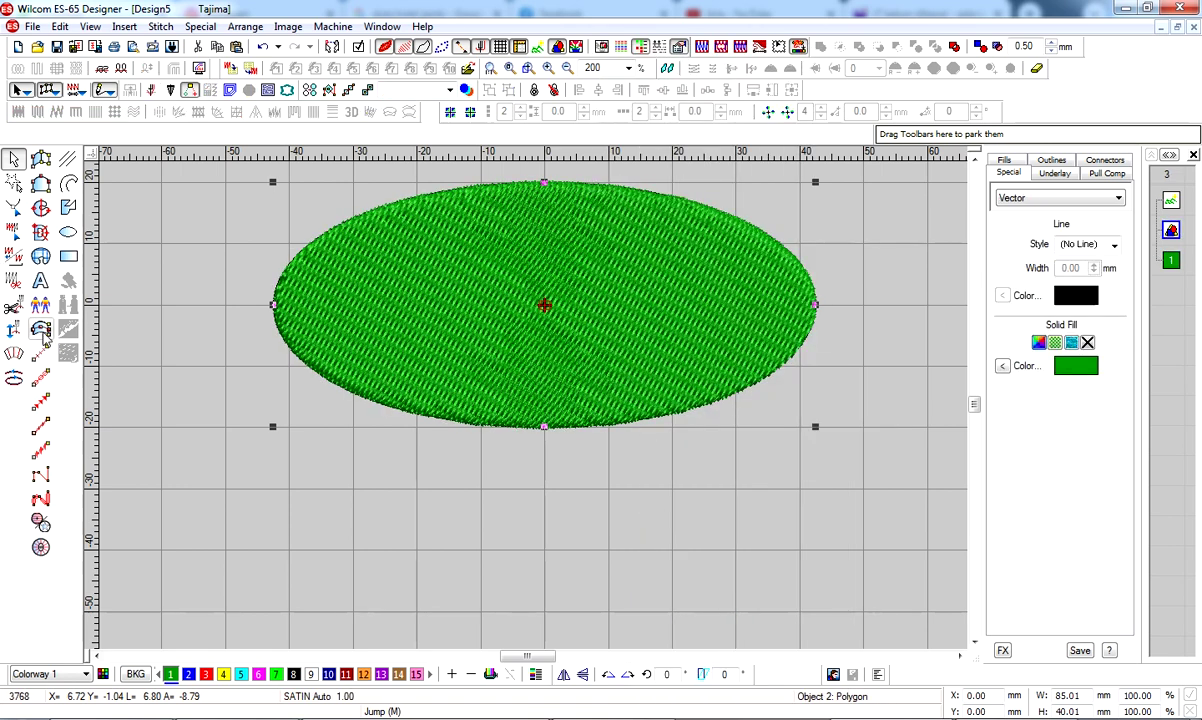
{"action": "left_click", "coordinate": [40, 305]}
Set the border's column width to 1.5 mm and offset its input side with Side 1 at 30%
{"action": "left_click", "coordinate": [1010, 160]}
{"action": "double_click", "coordinate": [1070, 244]}
{"action": "type", "text": "1.5"}
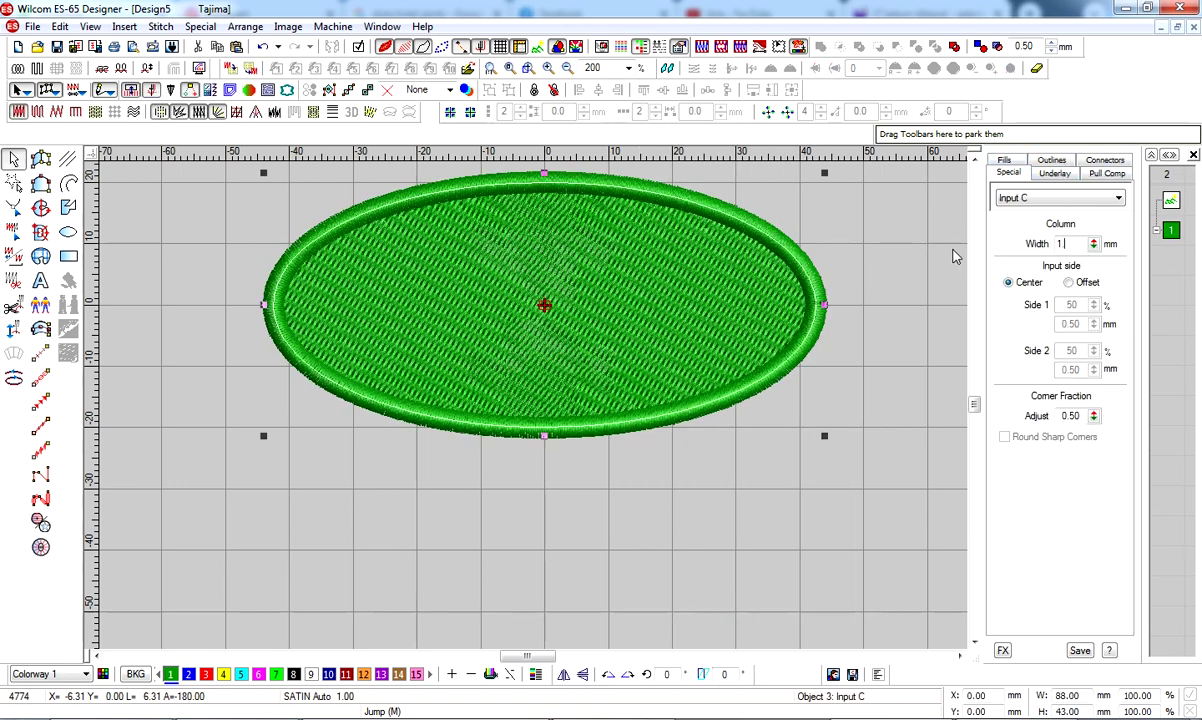
{"action": "key", "text": "Return"}
{"action": "left_click", "coordinate": [1068, 282]}
{"action": "double_click", "coordinate": [1072, 305]}
{"action": "type", "text": "30"}
{"action": "key", "text": "Return"}
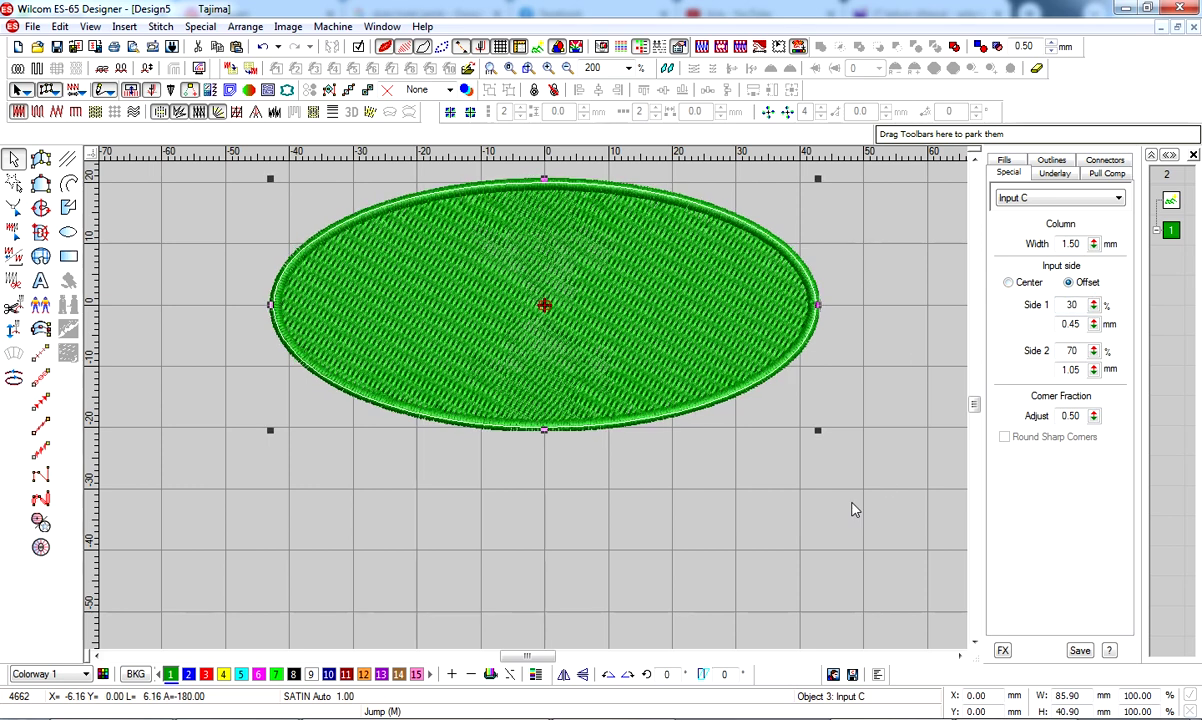
Recolour both the oval fill and its border to blue, colour 2
{"action": "left_click", "coordinate": [842, 507]}
{"action": "key", "text": "ctrl+a"}
{"action": "left_click", "coordinate": [189, 675]}
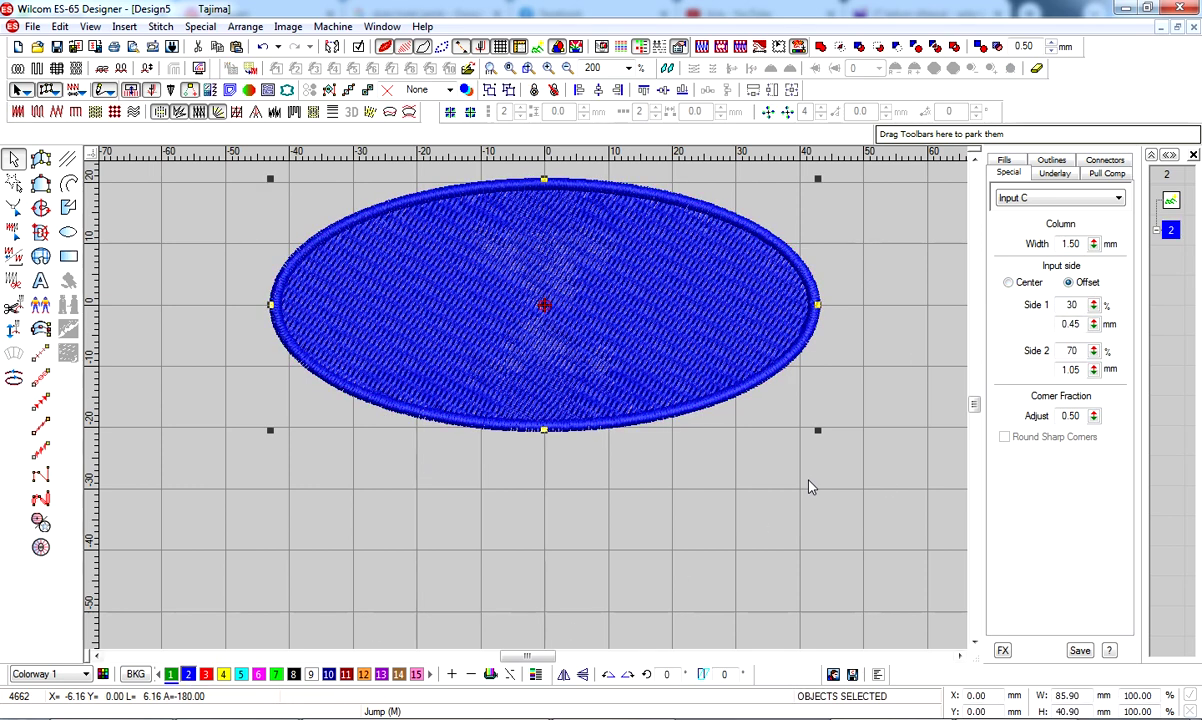
Set the blue oval fill's stitch angle to 80 degrees
{"action": "left_click", "coordinate": [759, 450]}
{"action": "left_click", "coordinate": [606, 307]}
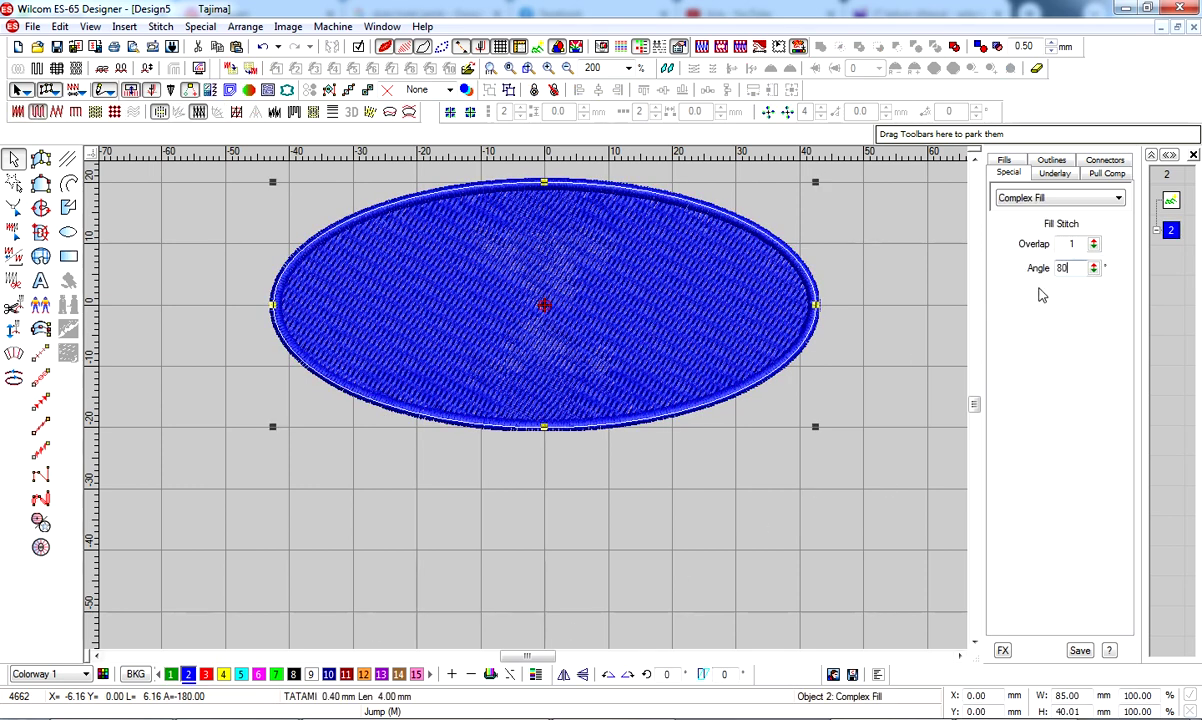
{"action": "key", "text": "Return"}
Set the oval's Tatami spacing to 0.36 mm, length to 3.60 mm and minimum length to 0.50 mm
{"action": "left_click", "coordinate": [1003, 161]}
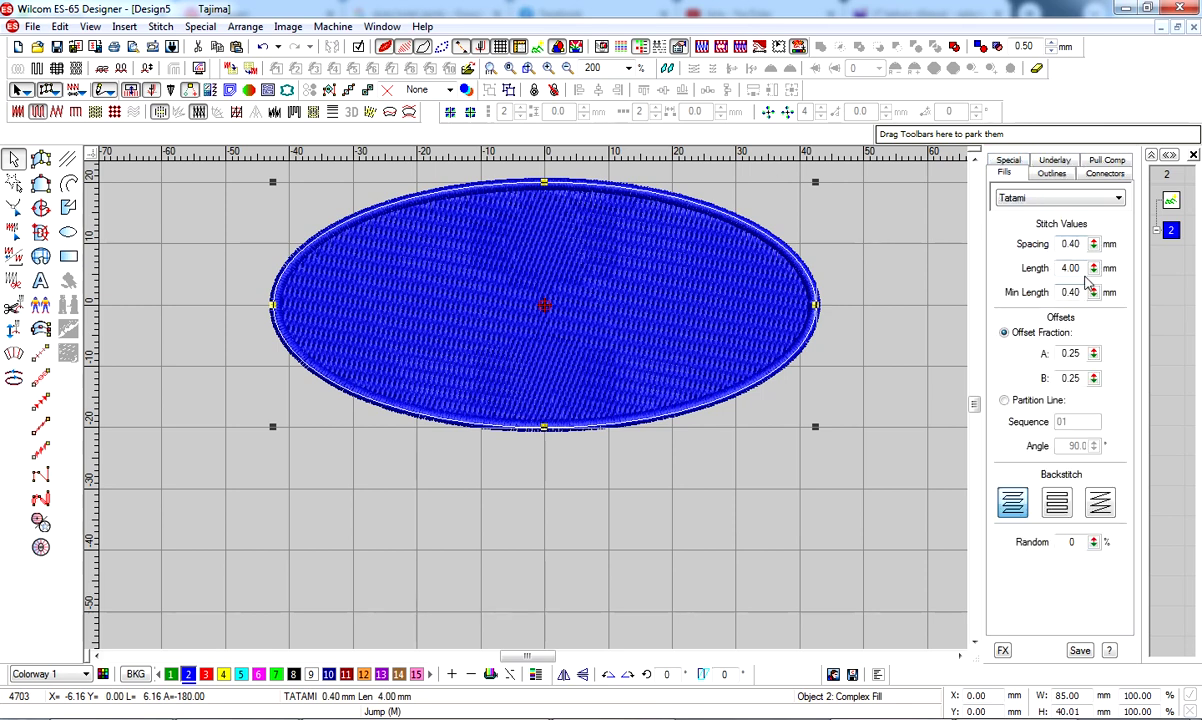
{"action": "type", "text": "0.43"}
{"action": "key", "text": "Return"}
{"action": "type", "text": "0.36"}
{"action": "key", "text": "Tab"}
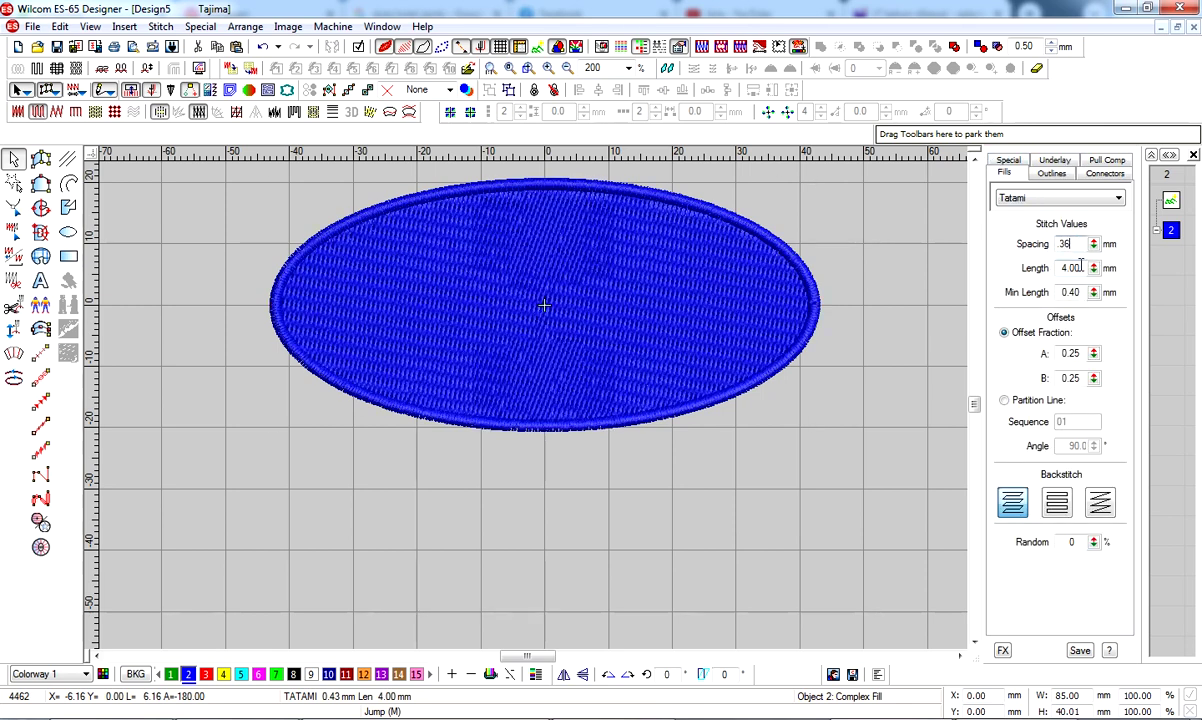
{"action": "type", "text": "3.60"}
{"action": "key", "text": "Return"}
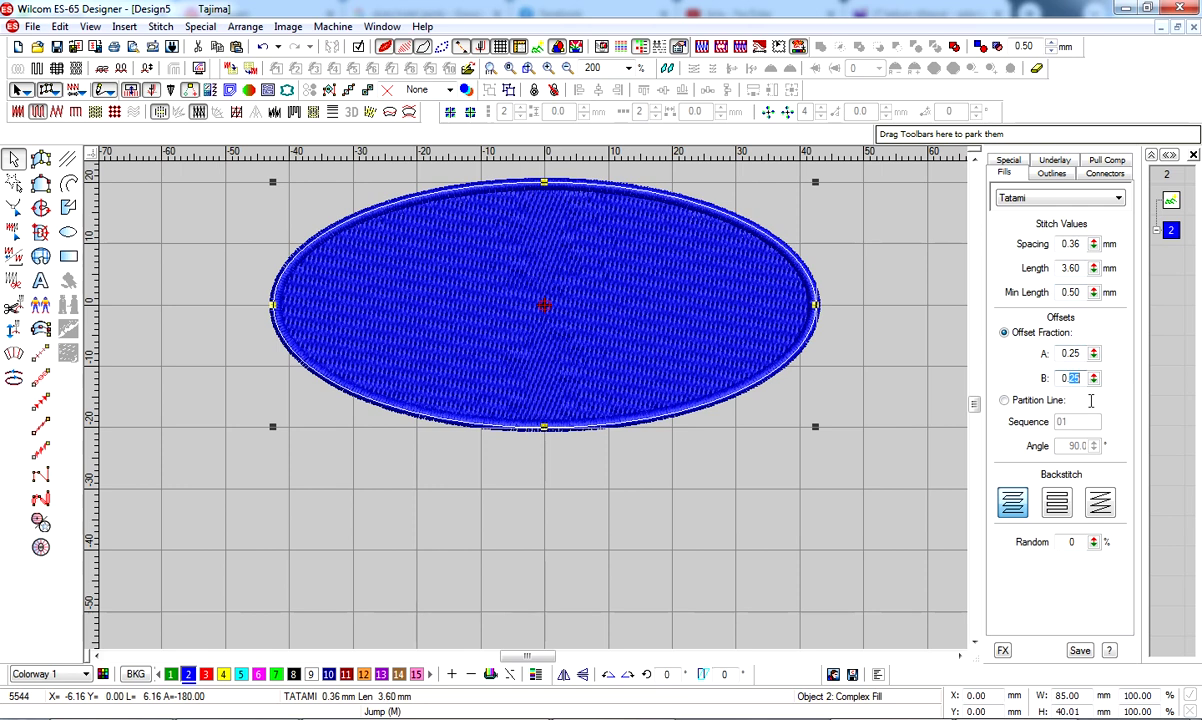
Turn on the oval fill's first underlay as Edge Run and enable its second underlay
{"action": "left_click", "coordinate": [1054, 160]}
{"action": "left_click", "coordinate": [1004, 198]}
{"action": "left_click", "coordinate": [1095, 233]}
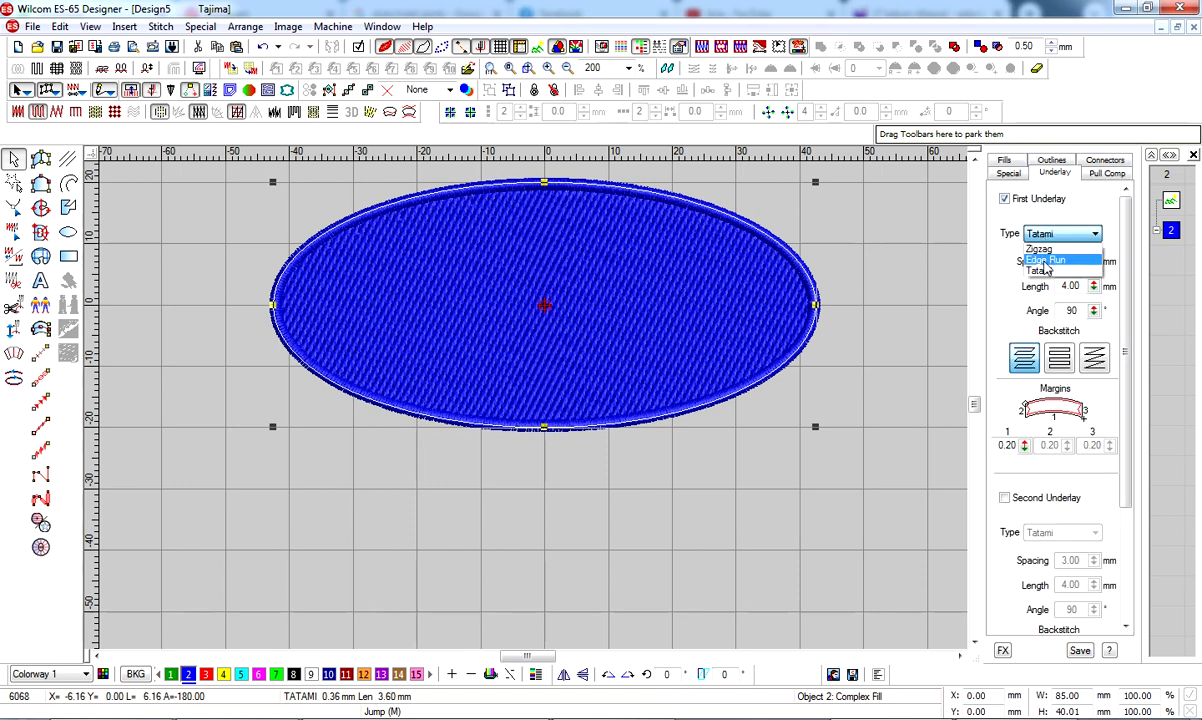
{"action": "left_click", "coordinate": [1060, 255]}
{"action": "left_click", "coordinate": [1043, 500]}
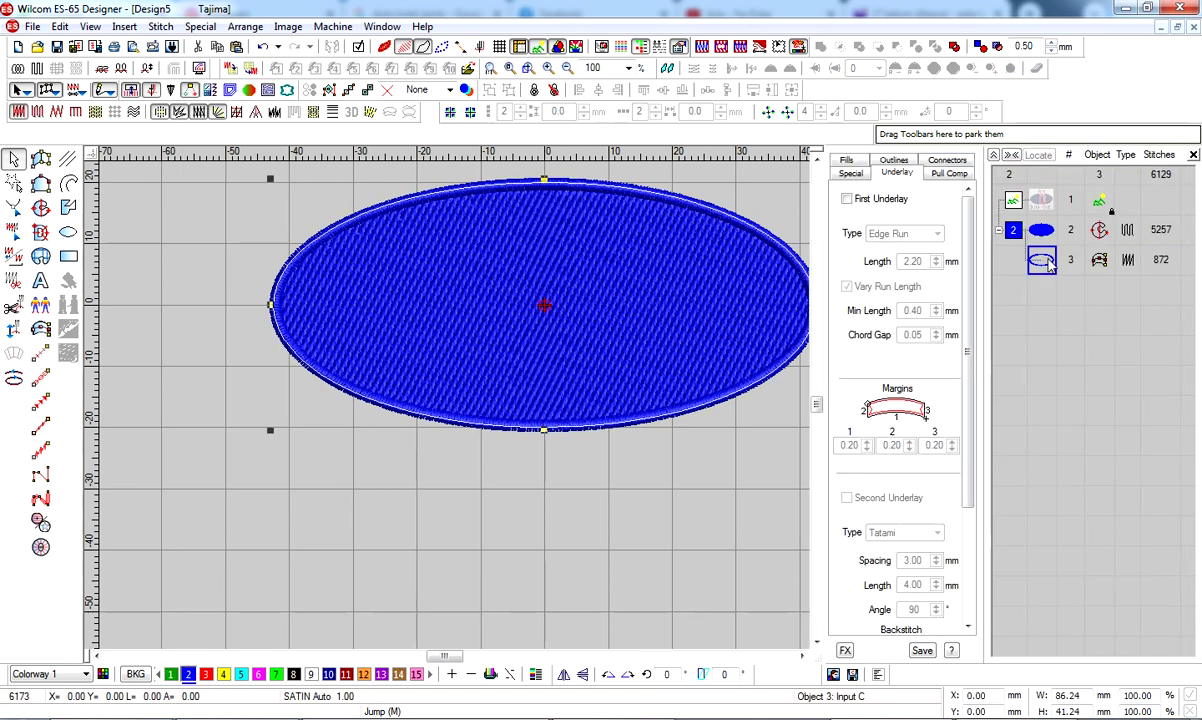
Reshape the satin border by adjusting its start and end points on the oval's edge
{"action": "left_click", "coordinate": [13, 207]}
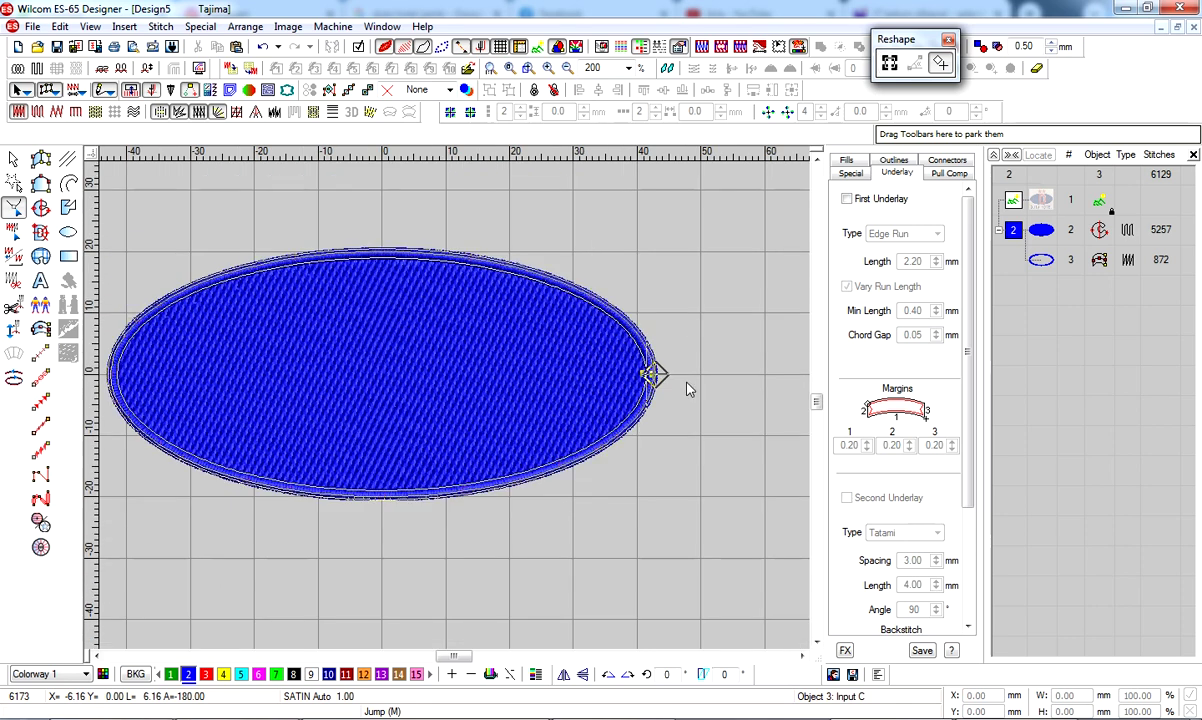
{"action": "scroll", "coordinate": [518, 421], "scroll_direction": "up", "scroll_amount": 3}
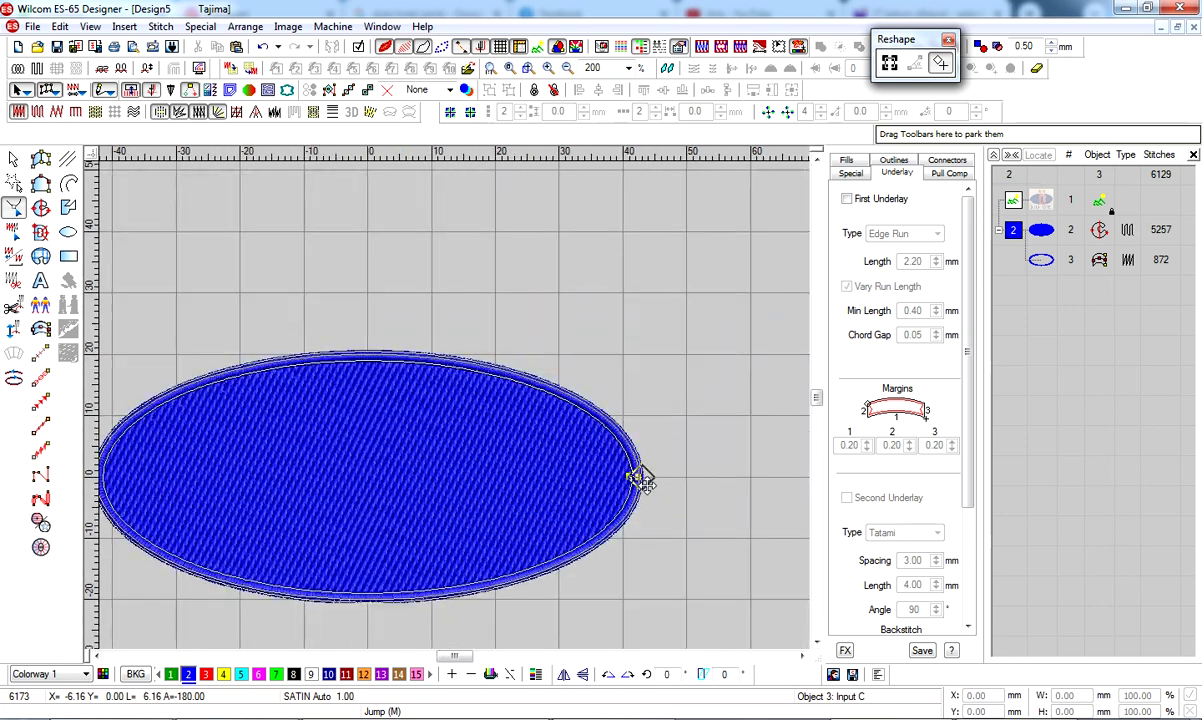
{"action": "key", "text": "Escape"}
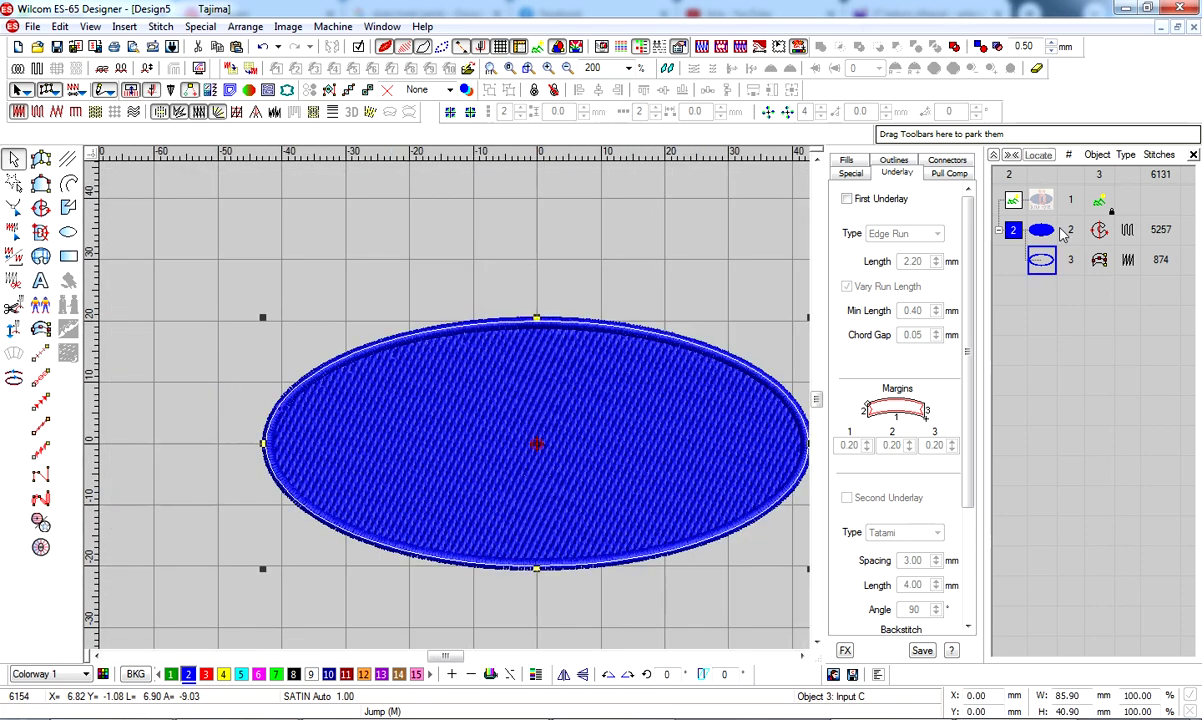
Enable the border's first underlay, turn off Auto Spacing and set its satin spacing to 0.43 mm
{"action": "left_click", "coordinate": [847, 199]}
{"action": "left_click", "coordinate": [937, 233]}
{"action": "left_click", "coordinate": [900, 247]}
{"action": "left_click", "coordinate": [846, 160]}
{"action": "left_click", "coordinate": [847, 272]}
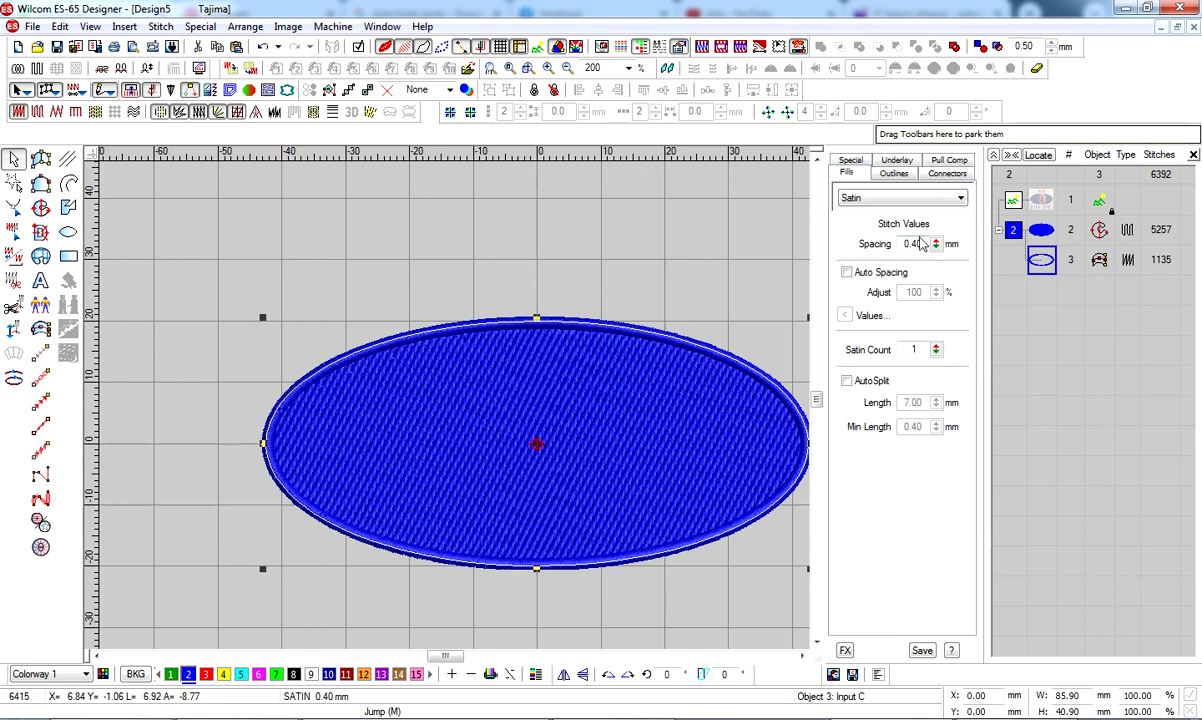
{"action": "left_click", "coordinate": [847, 272]}
Select the oval fill and border together and resize them to 85 mm wide by 40 mm high
{"action": "left_click", "coordinate": [679, 232]}
{"action": "key", "text": "shift+z"}
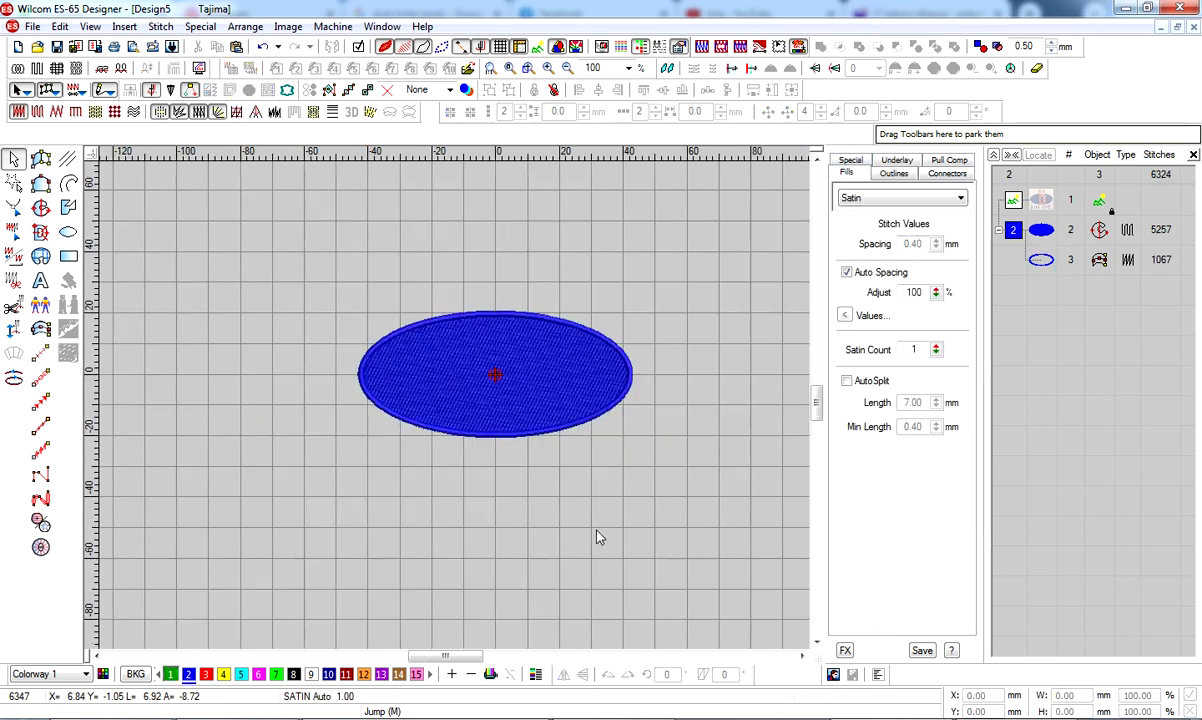
{"action": "key", "text": "ctrl+a"}
{"action": "left_click", "coordinate": [727, 421]}
{"action": "key", "text": "ctrl+a"}
{"action": "key", "text": "BackSpace"}
{"action": "key", "text": "BackSpace"}
{"action": "type", "text": "00"}
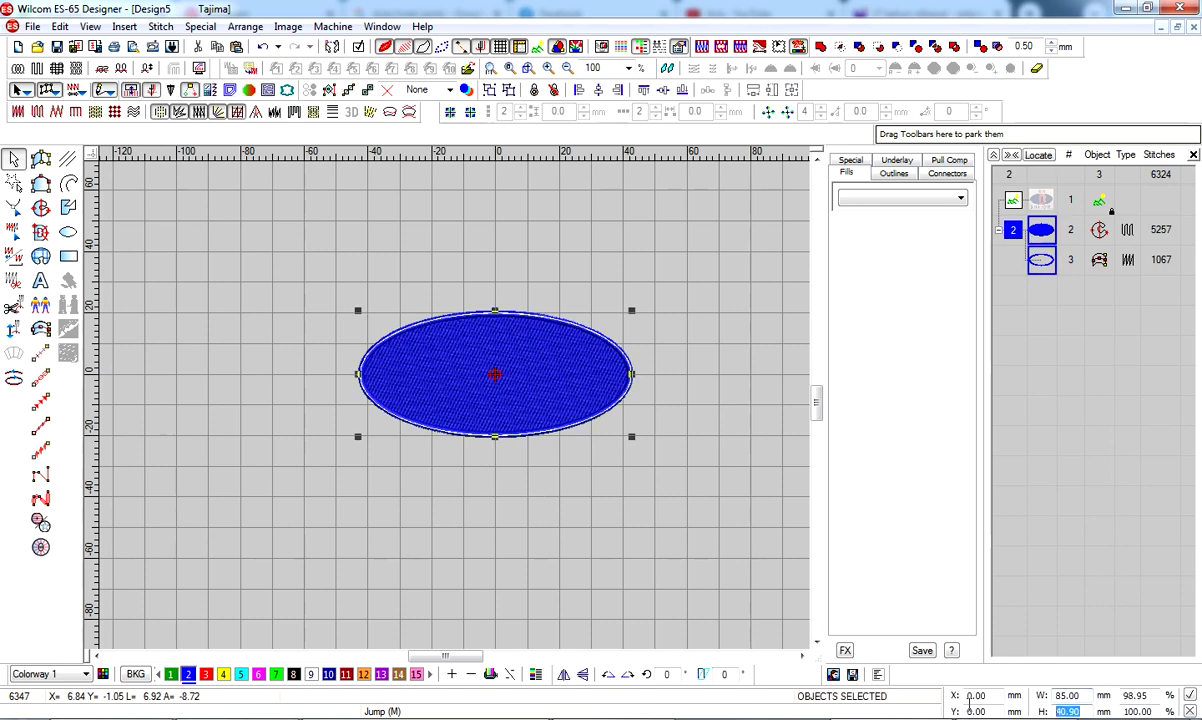
{"action": "key", "text": "Return"}
Show the background bitmap again and hide the stitches, leaving only the oval's outlines over the artwork
{"action": "left_click", "coordinate": [1041, 260]}
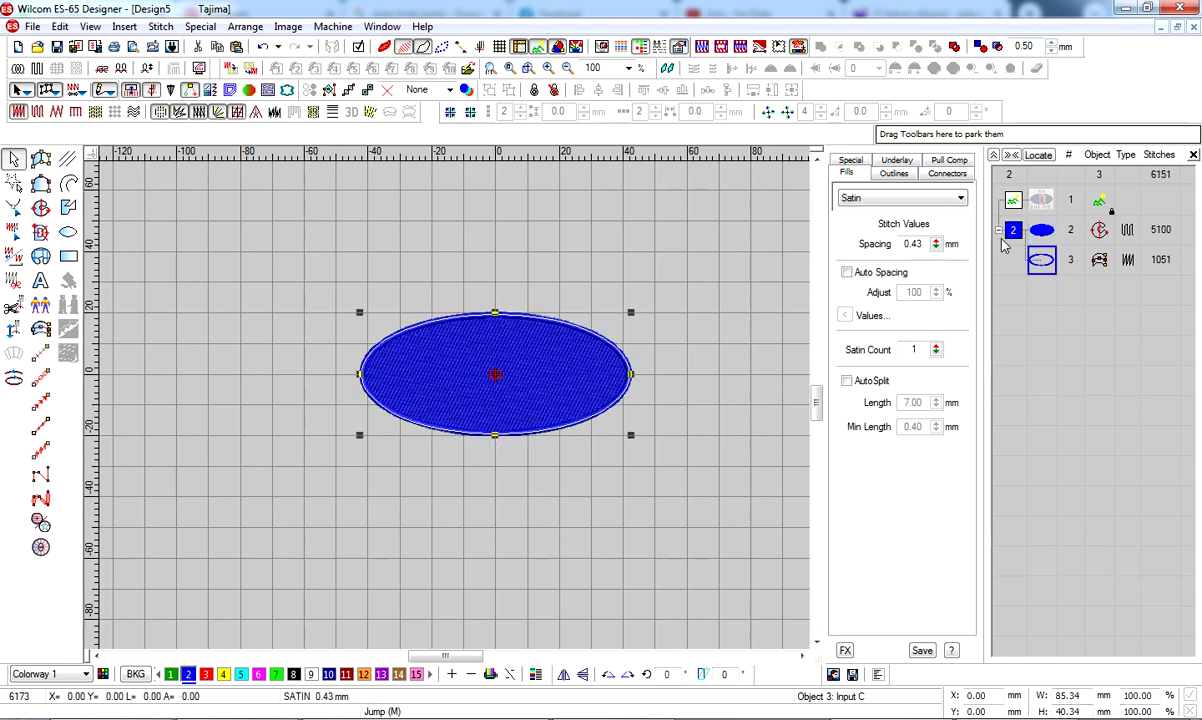
{"action": "left_click", "coordinate": [843, 163]}
{"action": "key", "text": "z"}
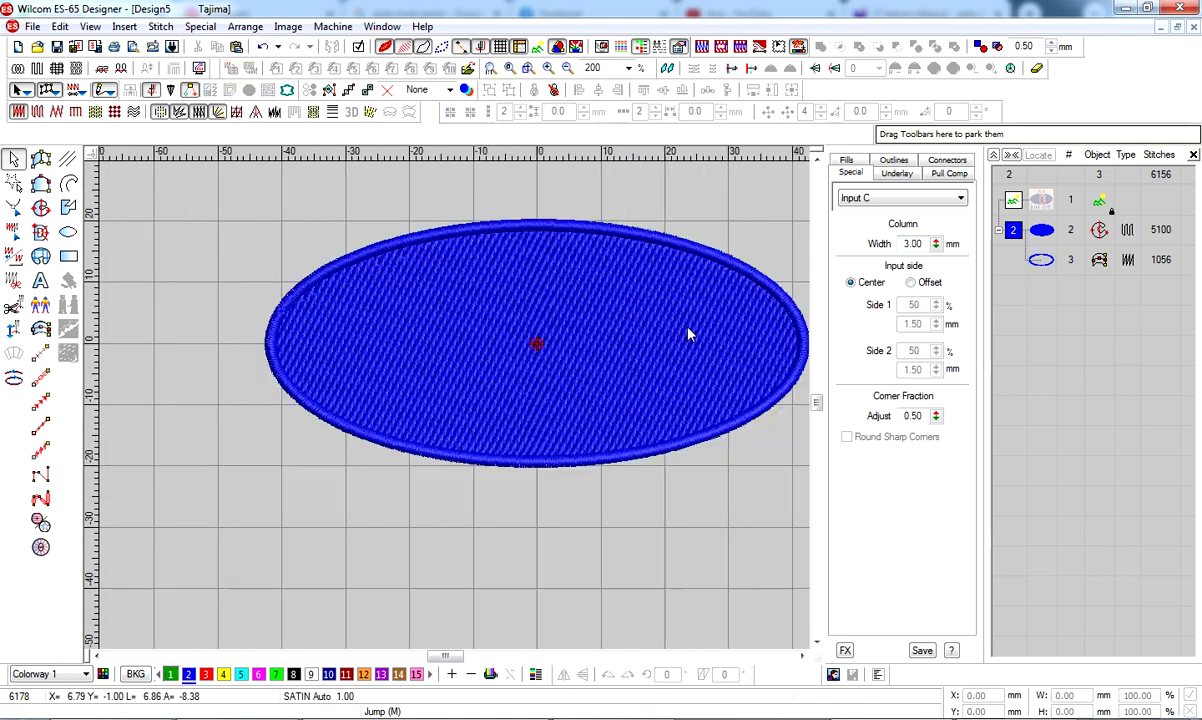
{"action": "key", "text": "d"}
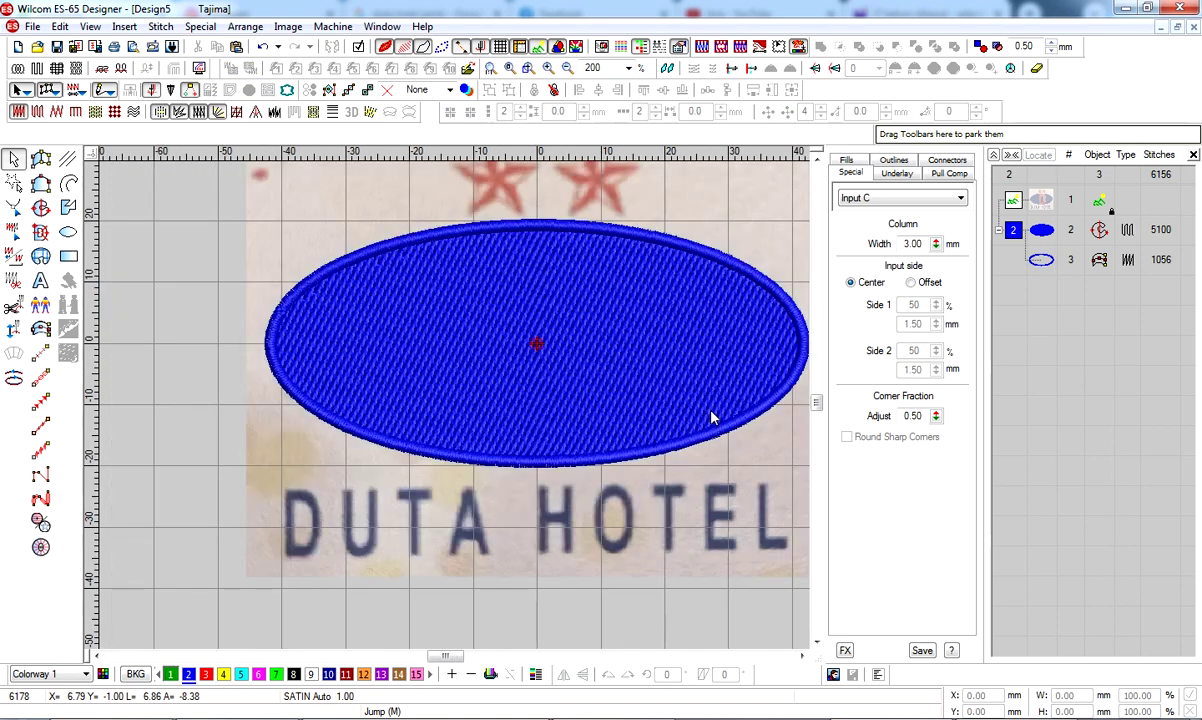
{"action": "key", "text": "s"}
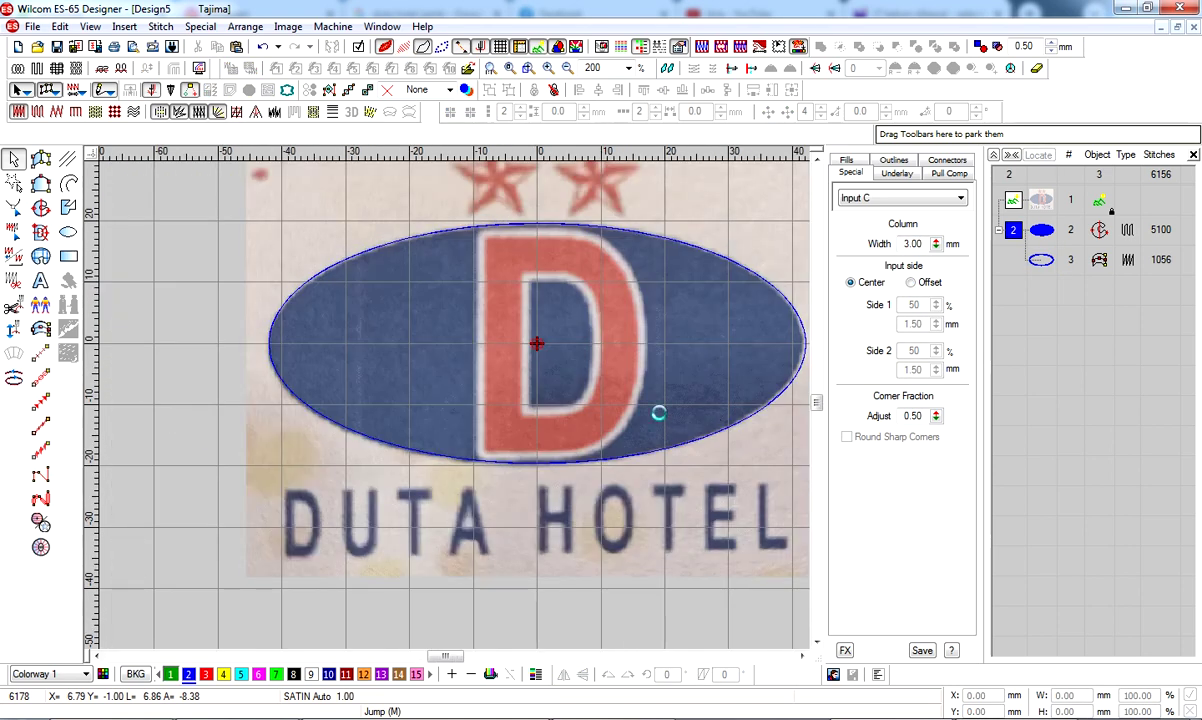
Trace the outer outline of the red letter D in the artwork as a Complex Fill object with straight and curved points
{"action": "key", "text": "f"}
{"action": "key", "text": "z"}
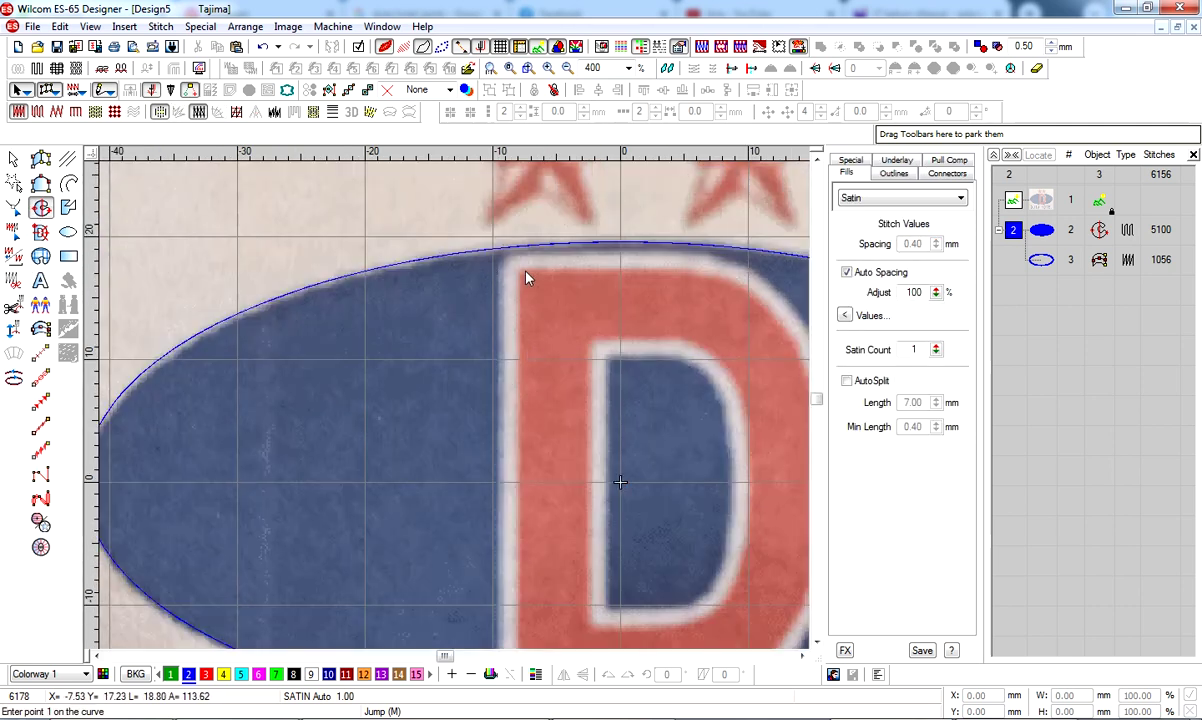
{"action": "left_click", "coordinate": [684, 271]}
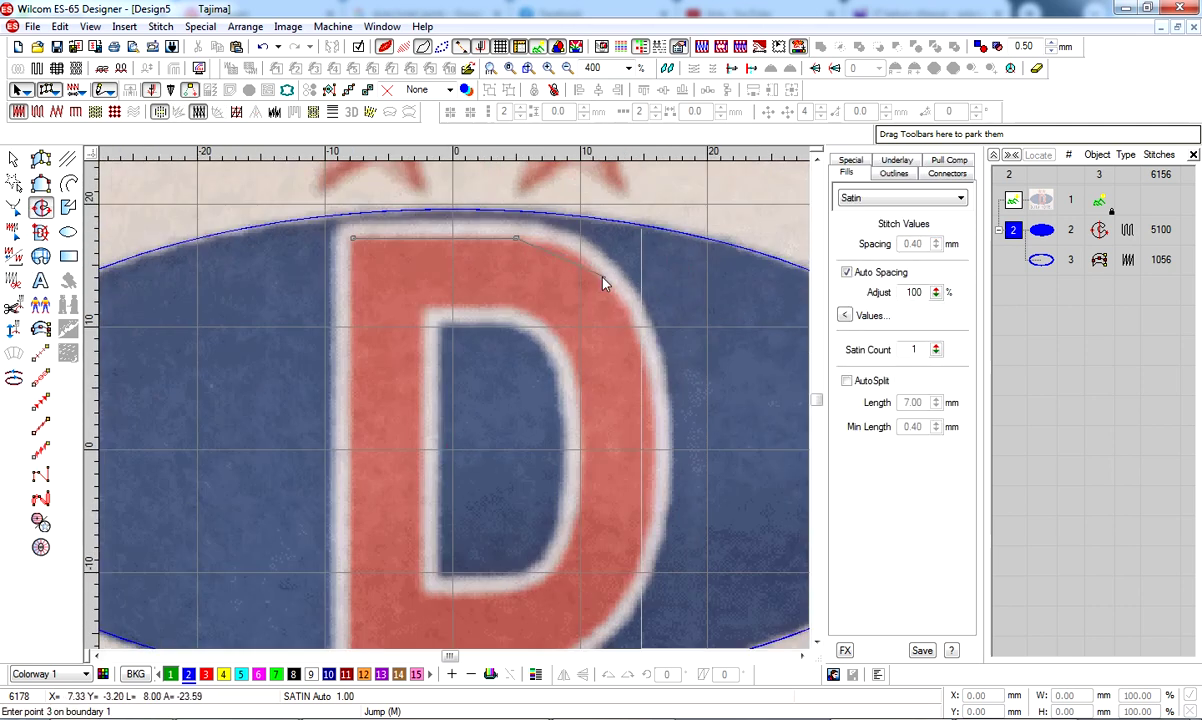
{"action": "left_click", "coordinate": [578, 260]}
{"action": "left_click", "coordinate": [628, 317]}
{"action": "left_click", "coordinate": [655, 441]}
{"action": "left_click", "coordinate": [631, 581]}
{"action": "left_click", "coordinate": [585, 639]}
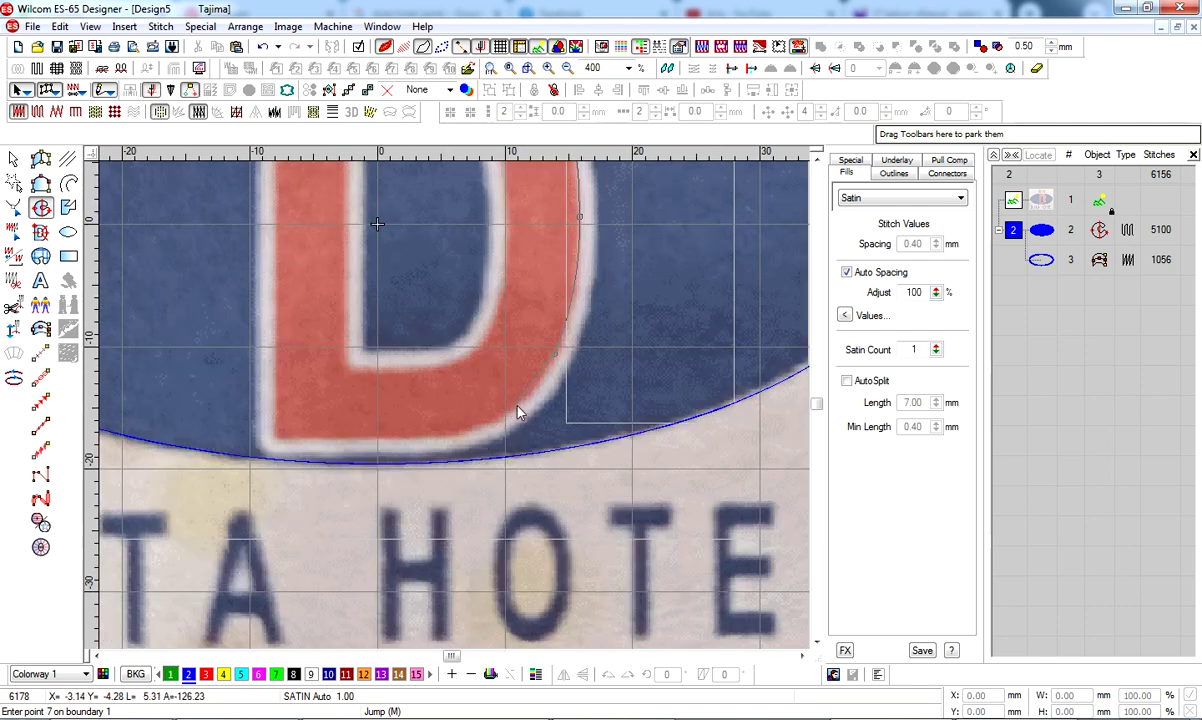
{"action": "left_click", "coordinate": [446, 447]}
{"action": "left_click", "coordinate": [270, 438]}
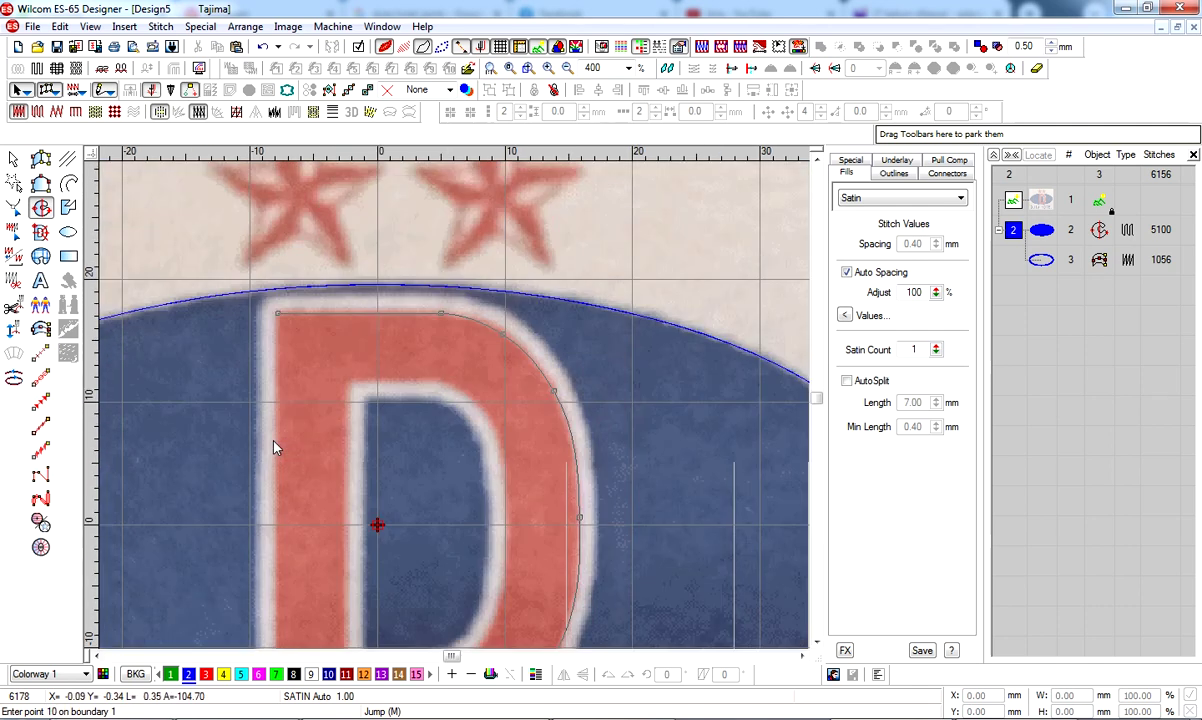
{"action": "key", "text": "Return"}
{"action": "key", "text": "Return"}
Fine-tune the outer outline of the D to the artwork and change its fill from Satin to Tatami
{"action": "key", "text": "h"}
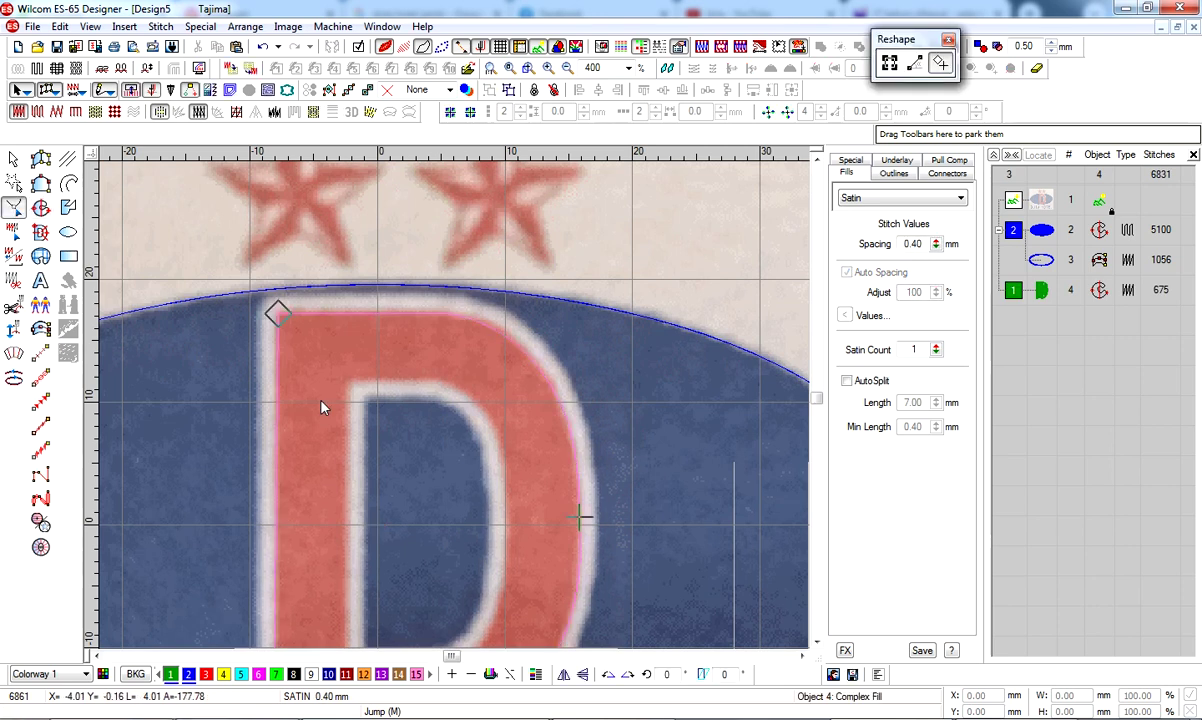
{"action": "scroll", "coordinate": [256, 292], "scroll_direction": "down", "scroll_amount": 2}
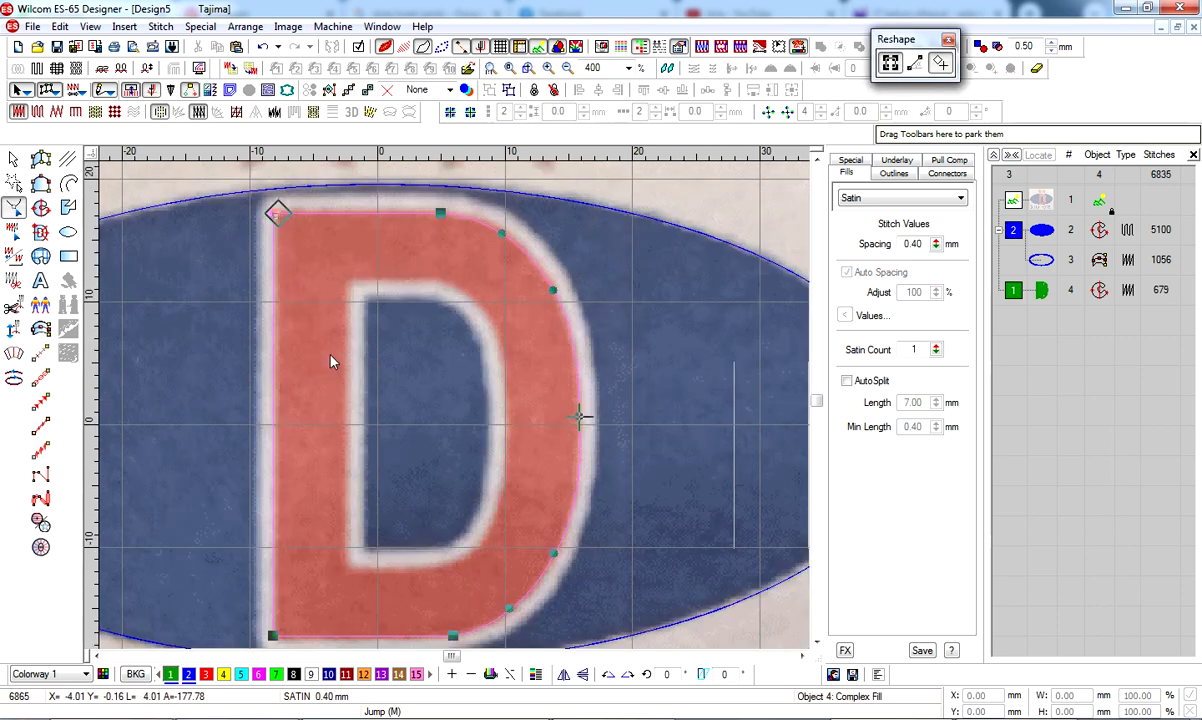
{"action": "key", "text": "t"}
{"action": "key", "text": "Escape"}
{"action": "key", "text": "0"}
{"action": "left_click", "coordinate": [529, 397]}
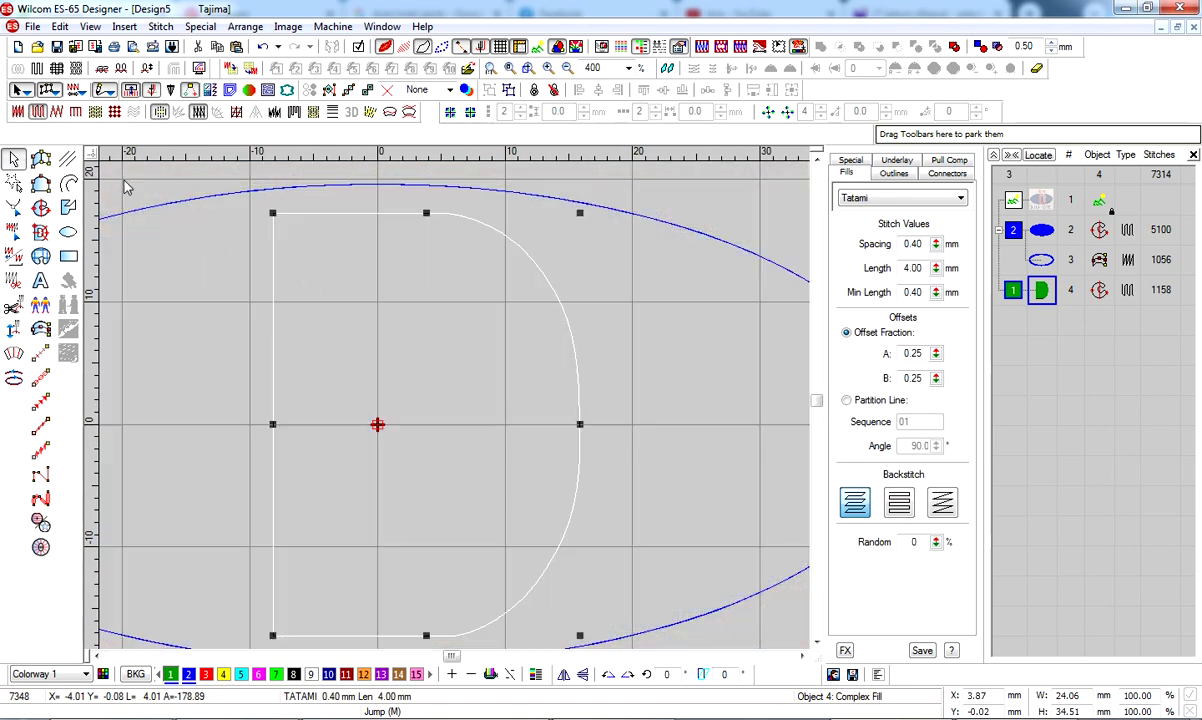
Trace the inner opening of the D as a second boundary so the letter's counter is cut out of the fill
{"action": "left_click", "coordinate": [40, 207]}
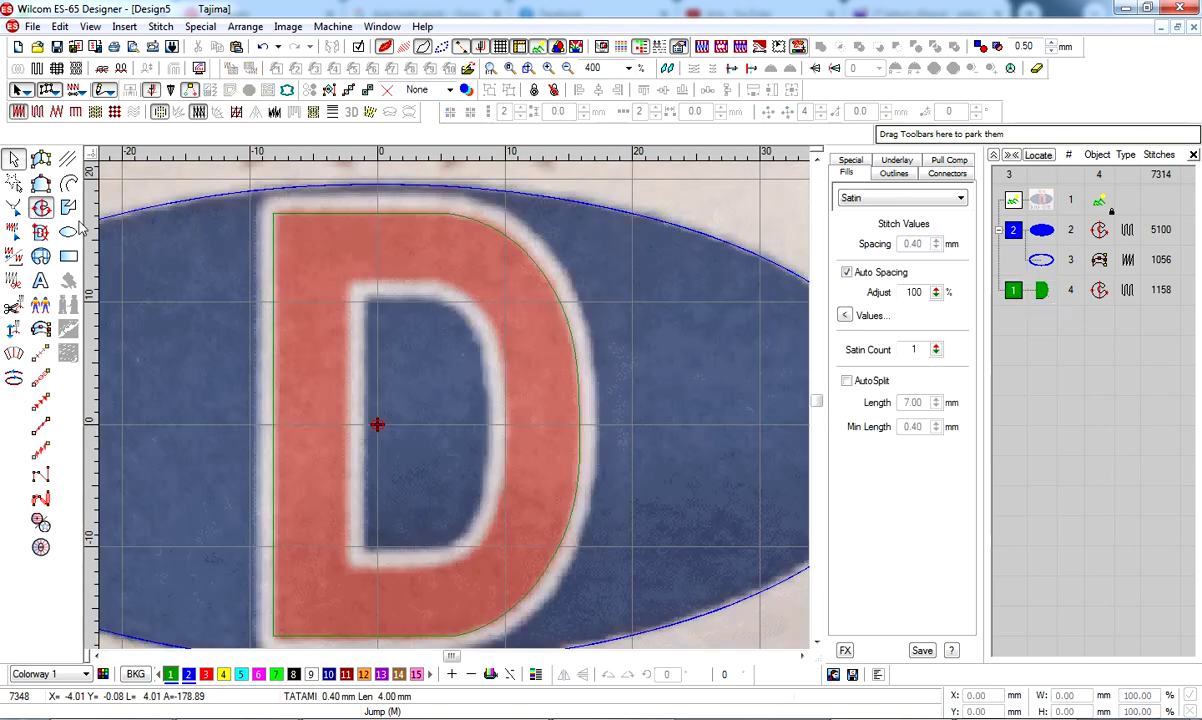
{"action": "left_click", "coordinate": [357, 290]}
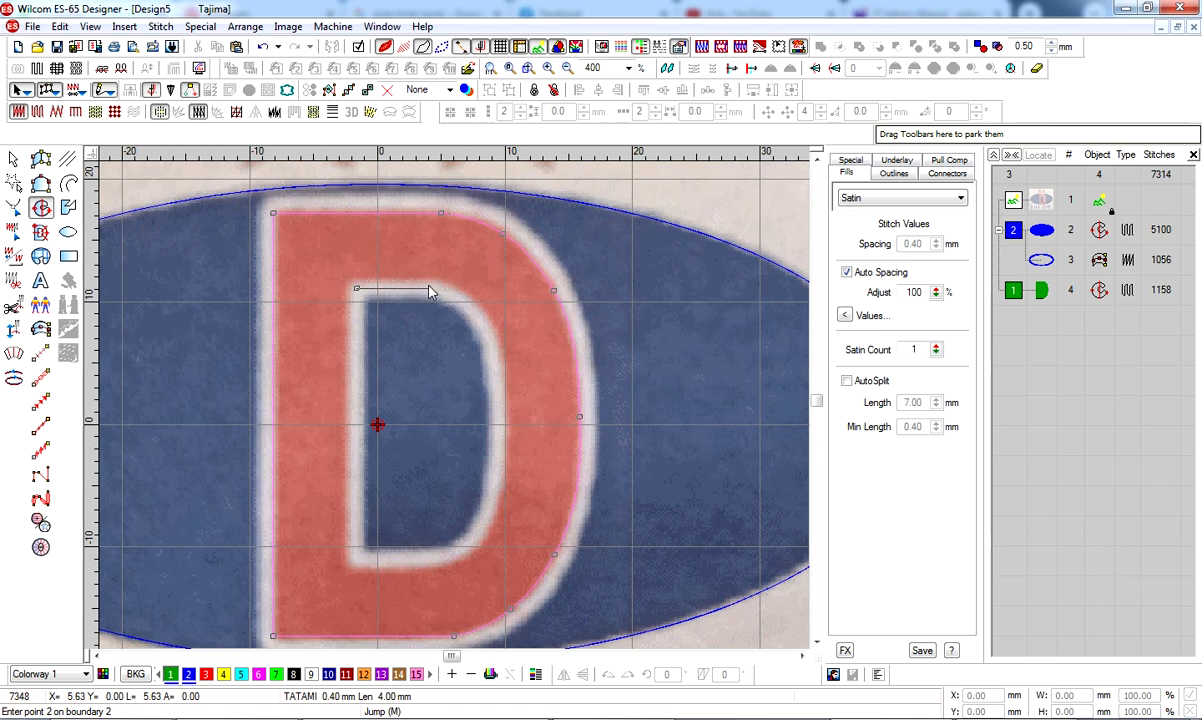
{"action": "left_click", "coordinate": [428, 289]}
{"action": "left_click", "coordinate": [465, 305]}
{"action": "left_click", "coordinate": [484, 337]}
{"action": "left_click", "coordinate": [499, 422]}
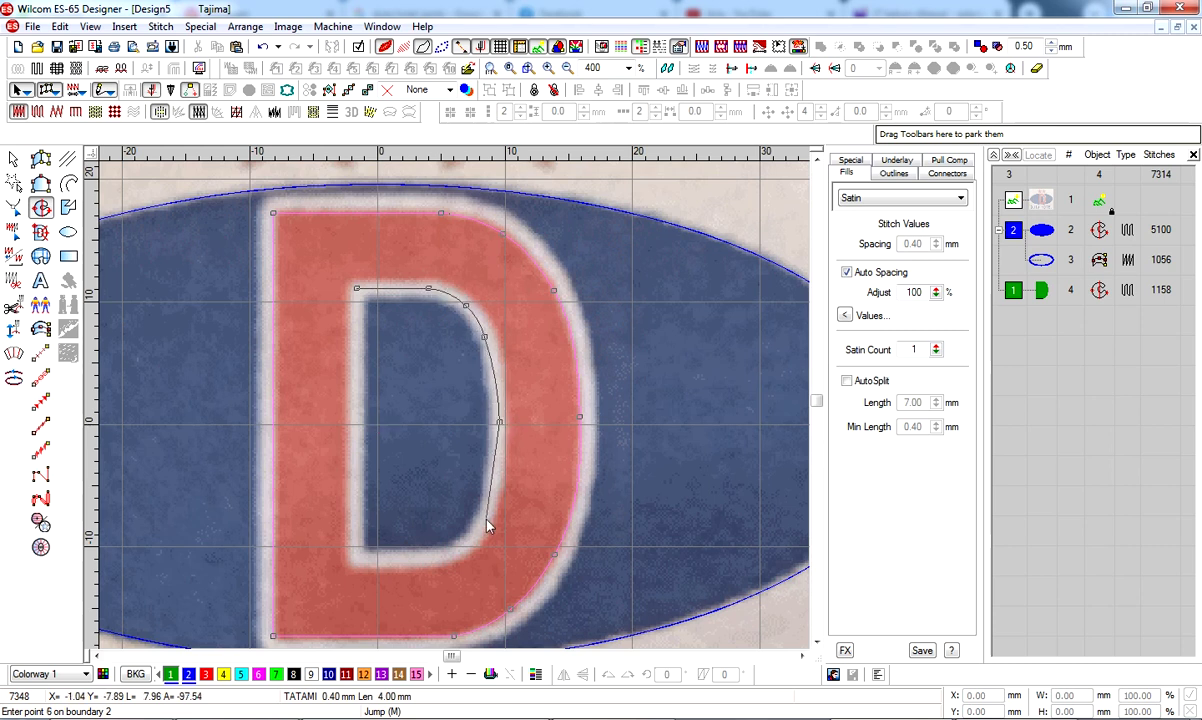
{"action": "left_click", "coordinate": [485, 519]}
{"action": "left_click", "coordinate": [465, 546]}
{"action": "left_click", "coordinate": [358, 561]}
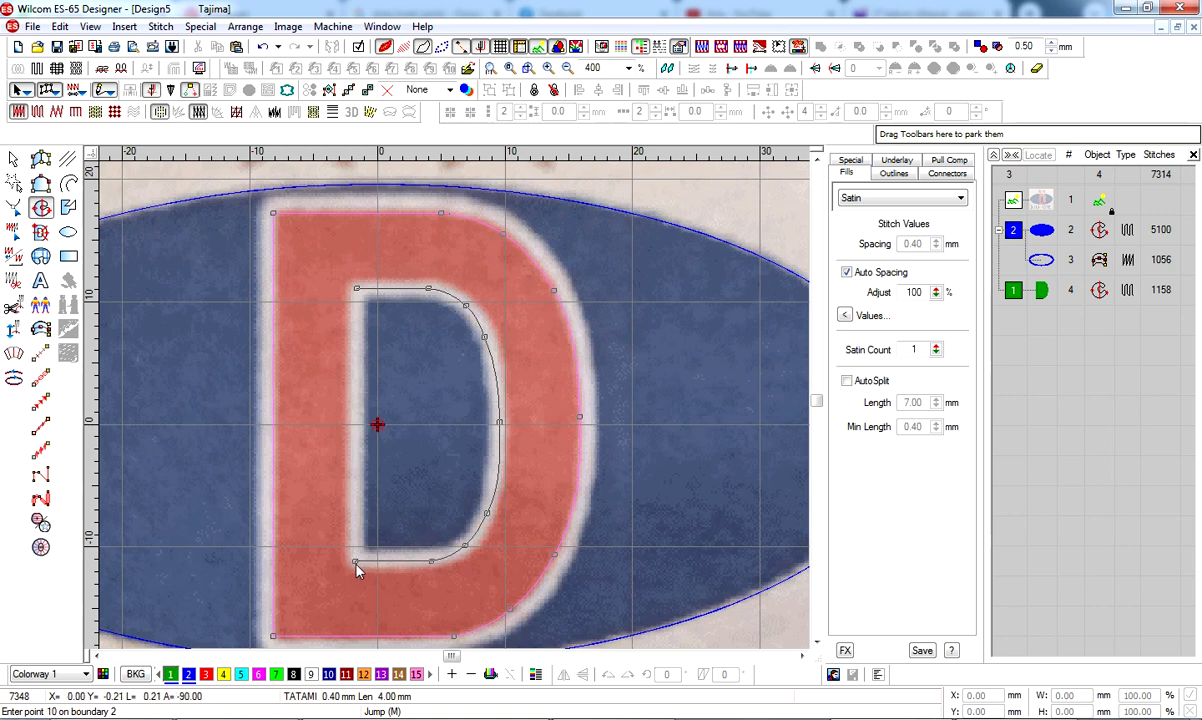
{"action": "key", "text": "Return"}
{"action": "key", "text": "Return"}
{"action": "key", "text": "Return"}
Reshape the points on the curve of the D's inner opening so it follows the artwork smoothly
{"action": "key", "text": "h"}
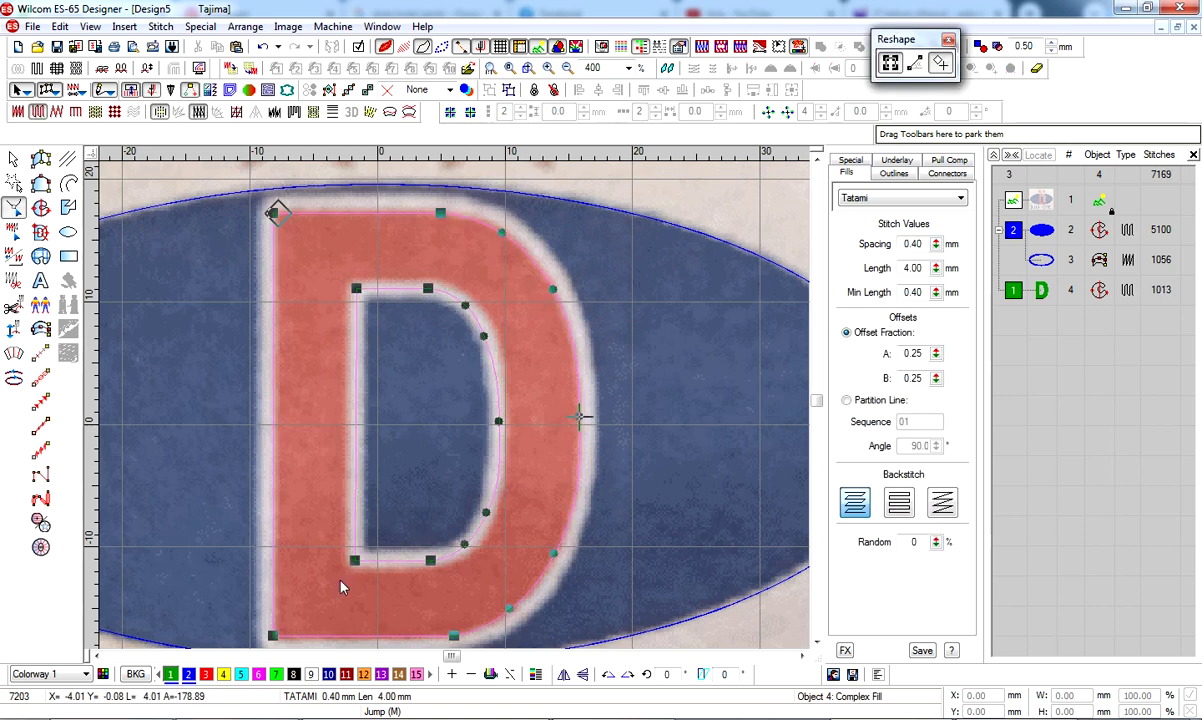
{"action": "left_click", "coordinate": [465, 305]}
{"action": "left_click", "coordinate": [487, 336]}
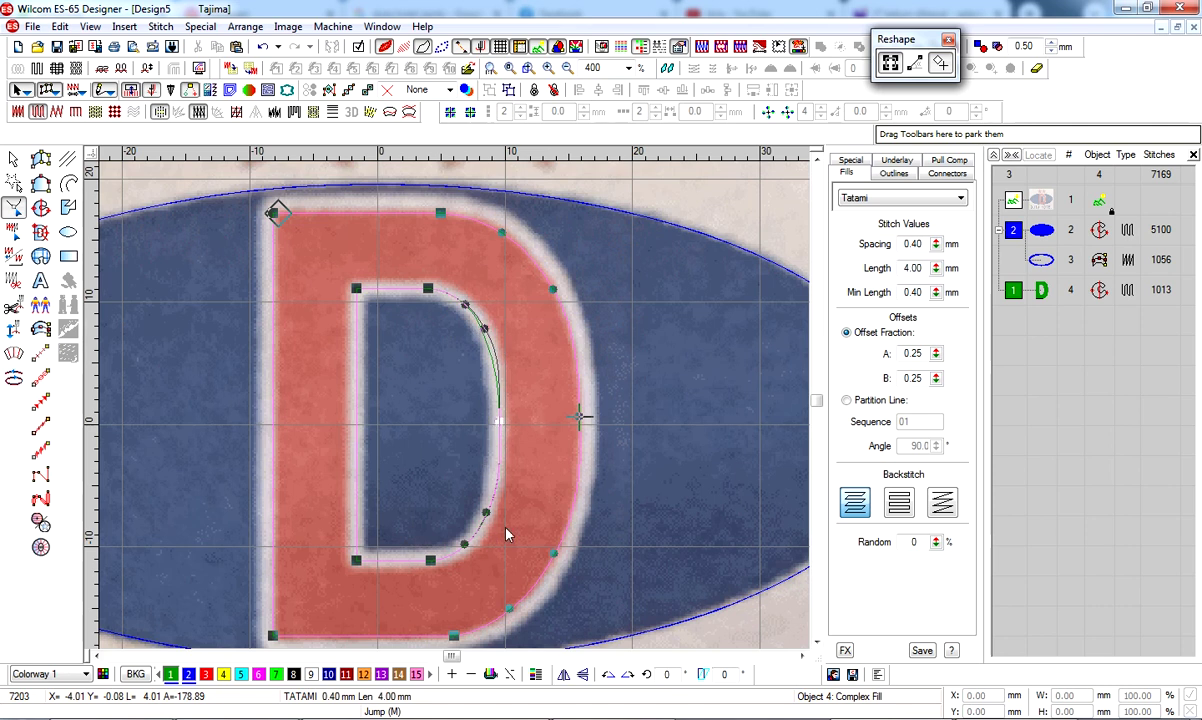
{"action": "left_click", "coordinate": [454, 538]}
{"action": "key", "text": "Delete"}
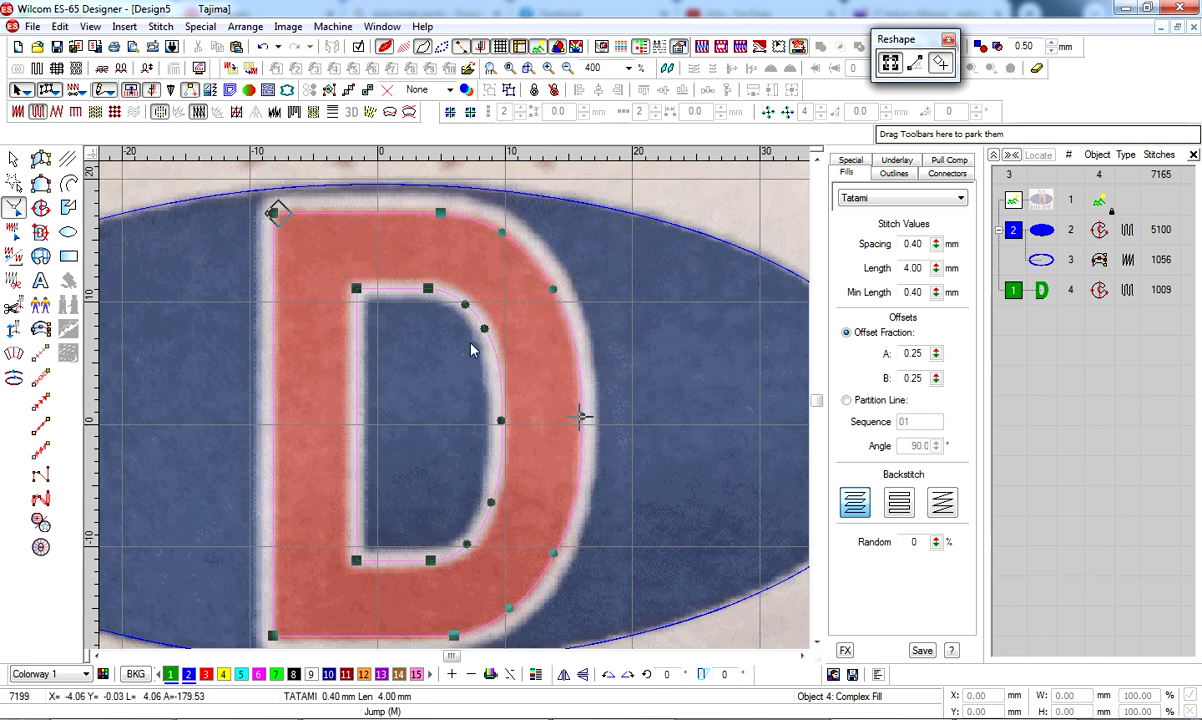
{"action": "mouse_move", "coordinate": [485, 328]}
{"action": "left_mouse_down"}
{"action": "mouse_move", "coordinate": [495, 348]}
{"action": "mouse_move", "coordinate": [483, 348]}
{"action": "left_mouse_up"}
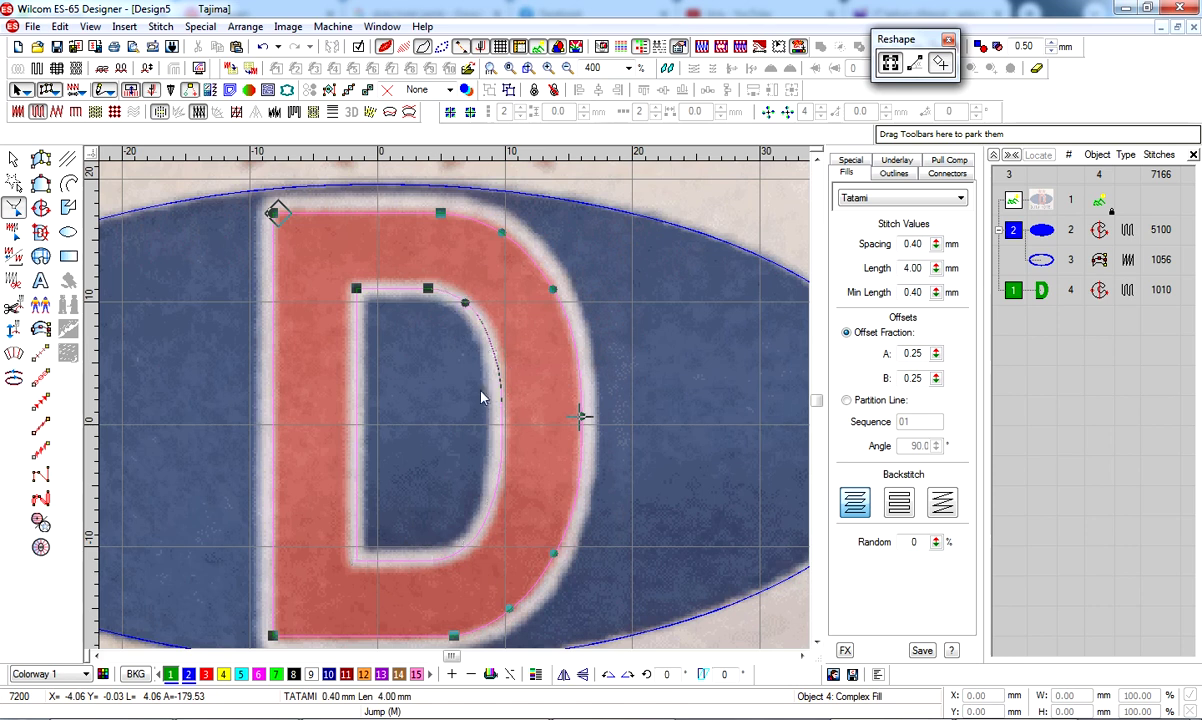
{"action": "key", "text": "Return"}
{"action": "key", "text": "0"}
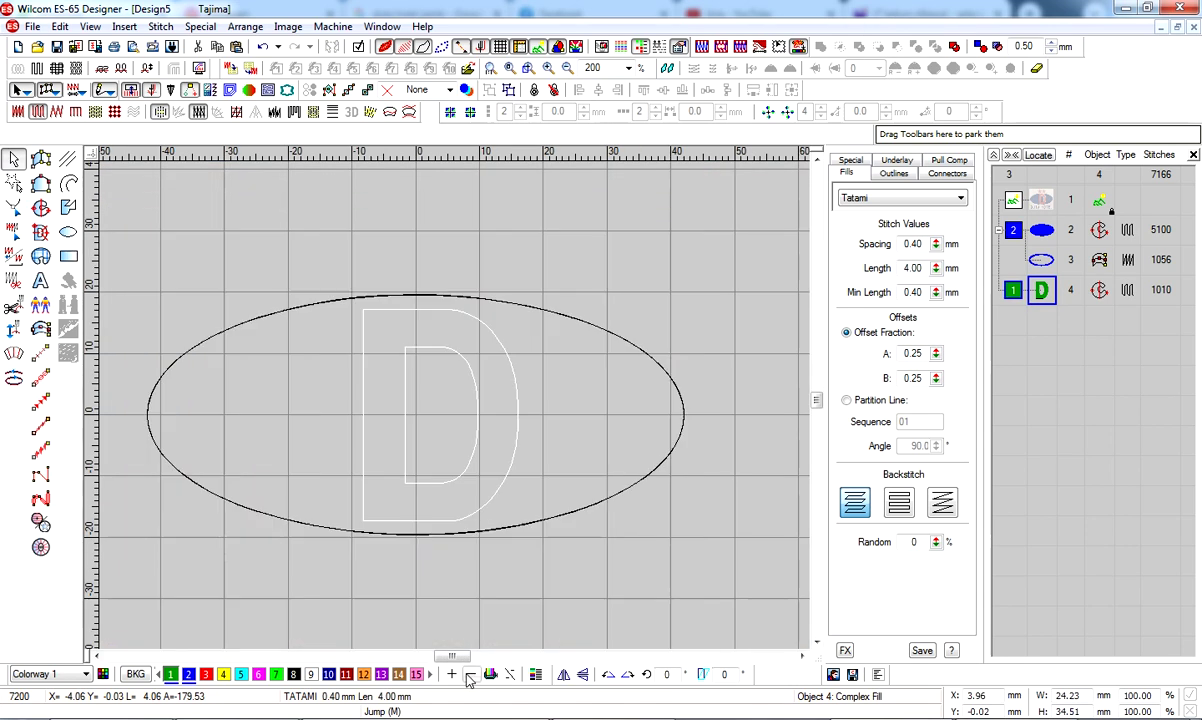
Recolour the D with red colour 3 and lock the blue oval's fill and border
{"action": "left_click", "coordinate": [205, 673]}
{"action": "key", "text": "shift+b"}
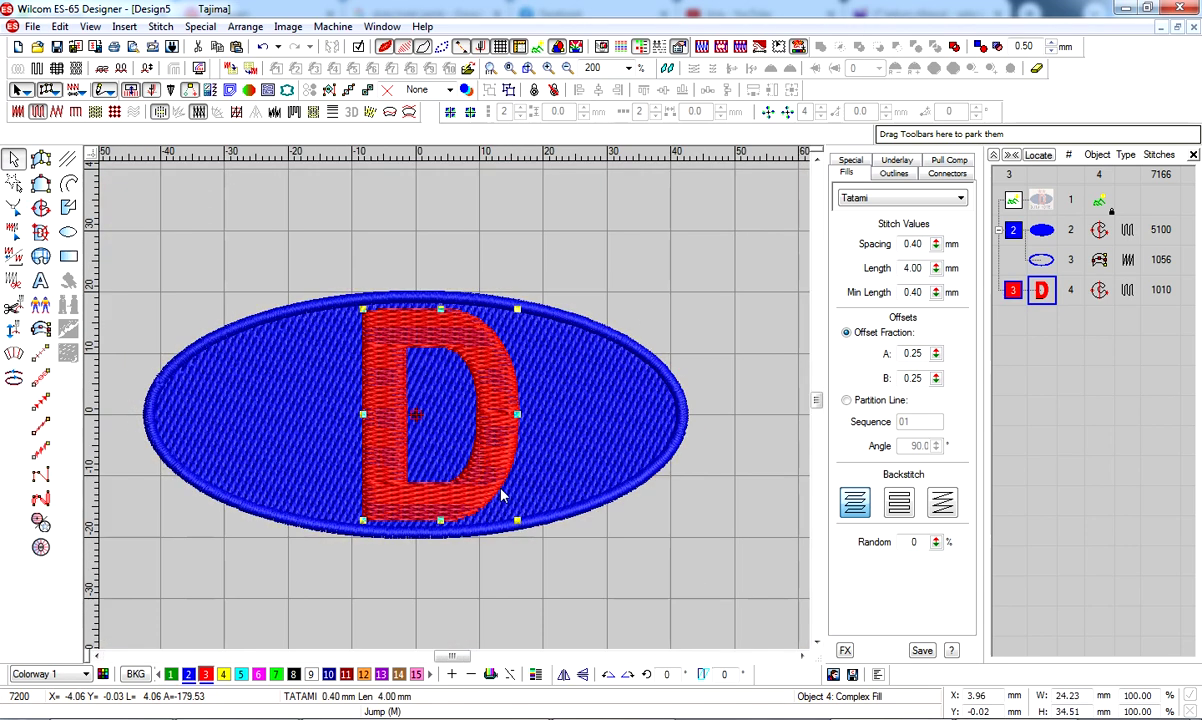
{"action": "left_click", "coordinate": [1017, 233]}
{"action": "left_click", "coordinate": [499, 381]}
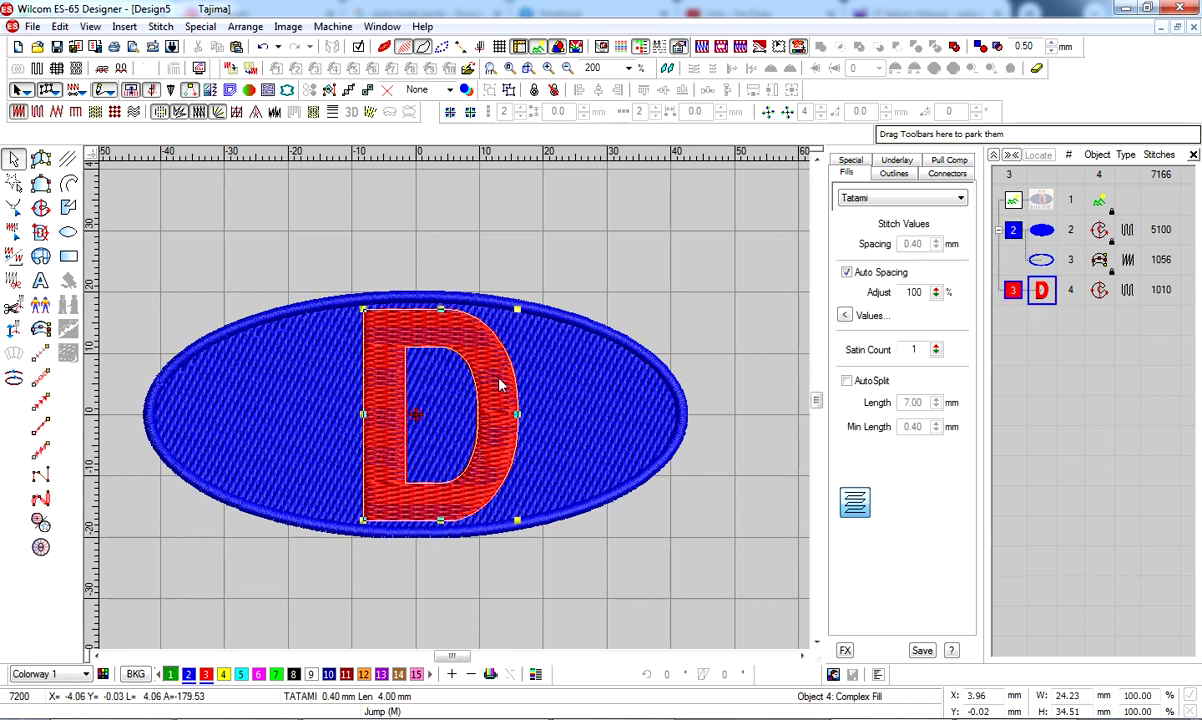
Duplicate the D in place and flip the copy vertically as a symmetry guide
{"action": "right_click", "coordinate": [508, 378]}
{"action": "left_click", "coordinate": [566, 278]}
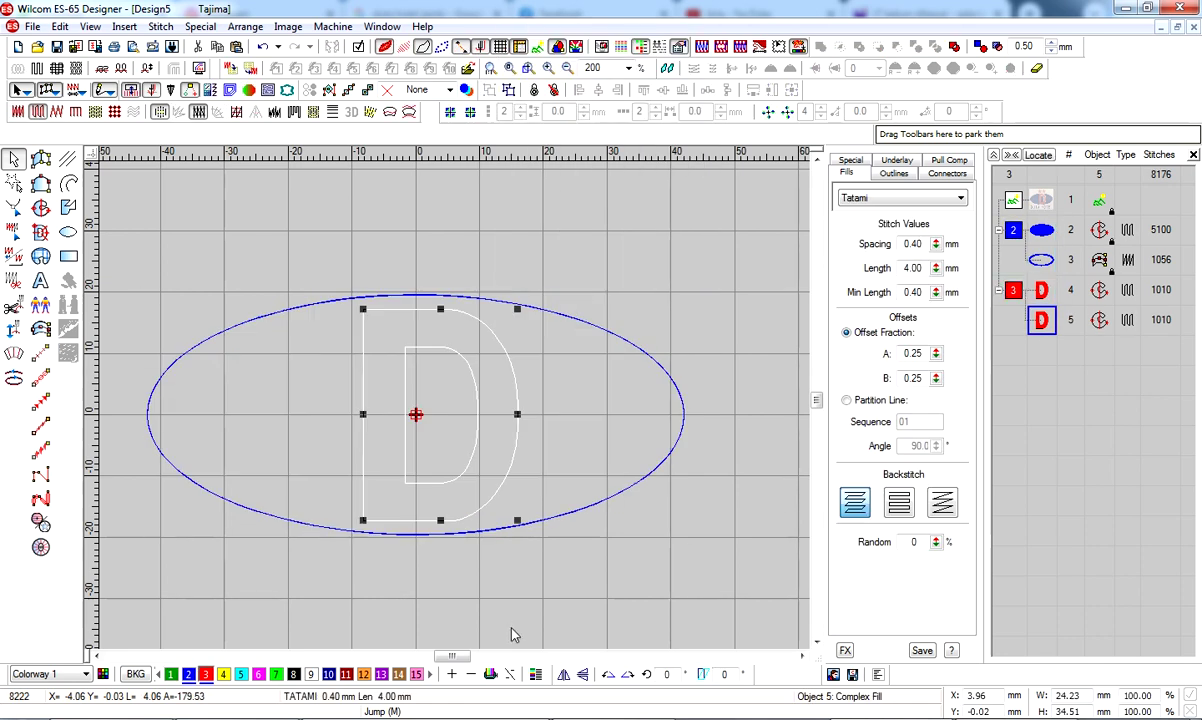
{"action": "key", "text": "z"}
Reshape the original D's outer and inner curve points to match the flipped copy, and delete the copy
{"action": "left_click", "coordinate": [1052, 297]}
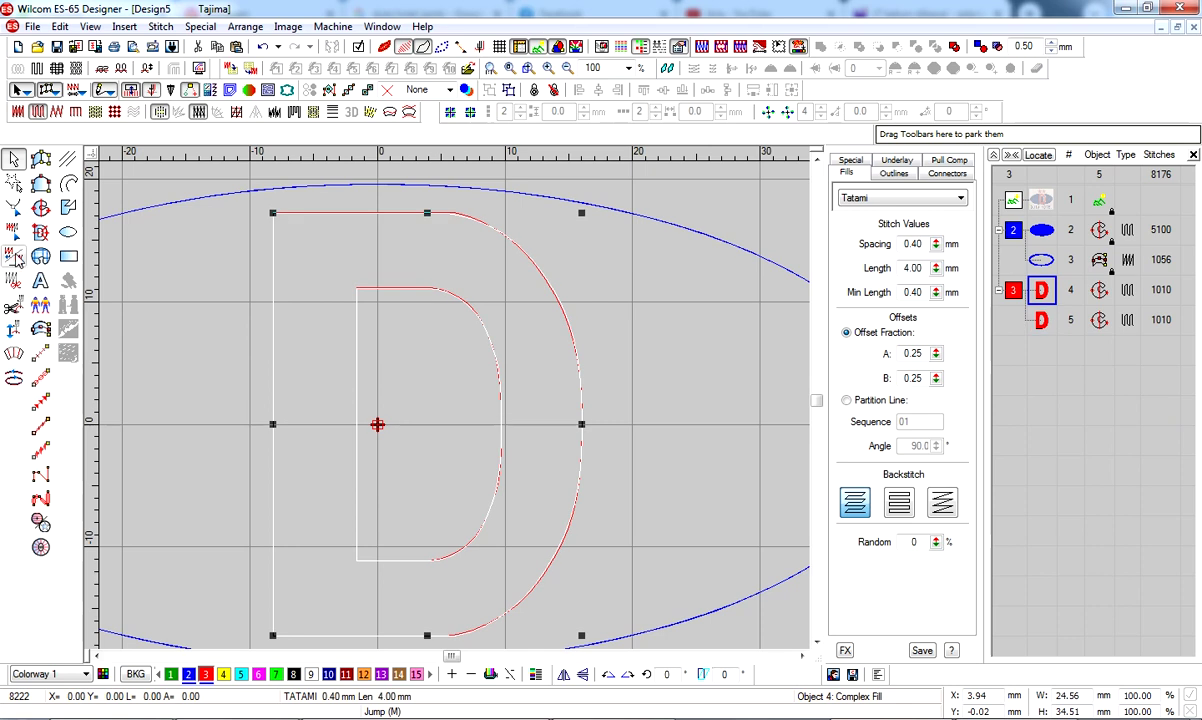
{"action": "left_click", "coordinate": [13, 207]}
{"action": "left_click_drag", "start_coordinate": [256, 250], "coordinate": [256, 250]}
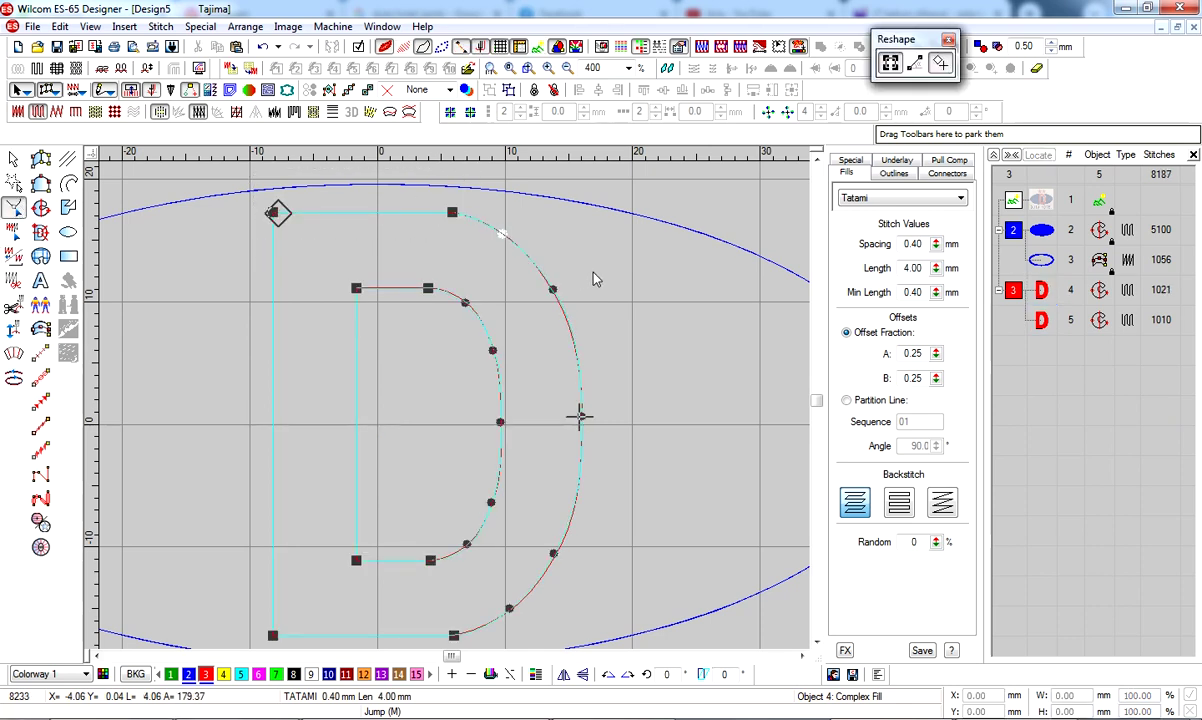
{"action": "key", "text": "Escape"}
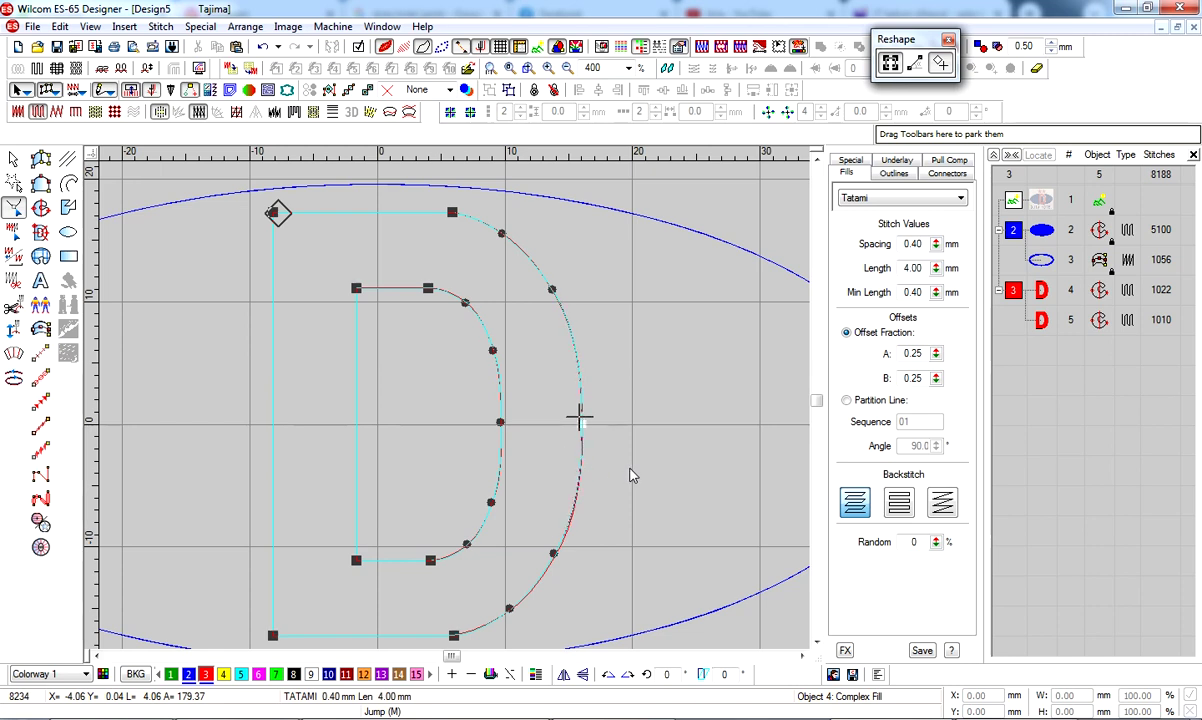
{"action": "left_click", "coordinate": [500, 421]}
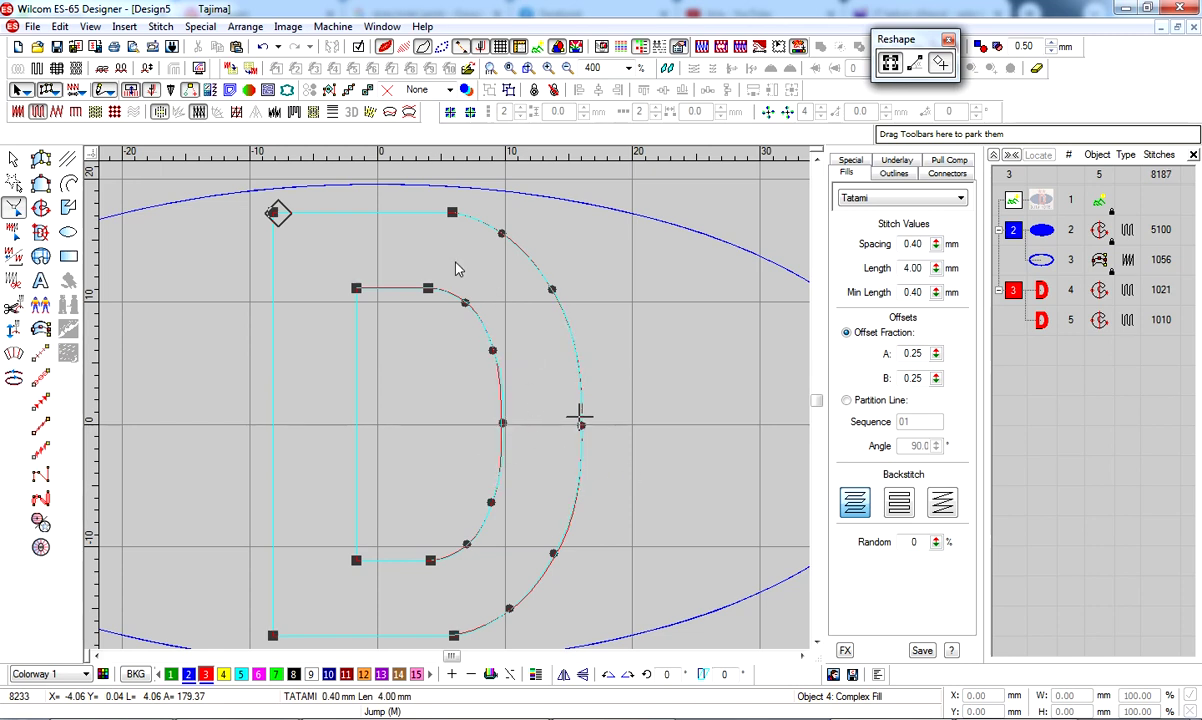
{"action": "left_click", "coordinate": [490, 350]}
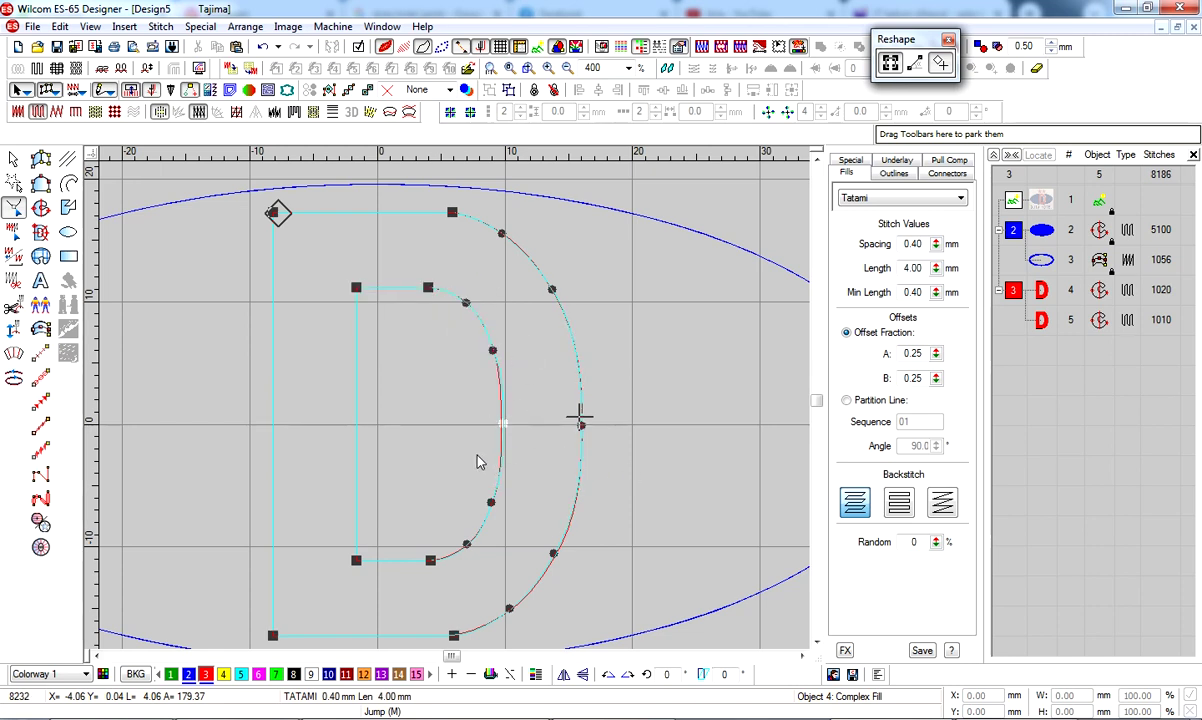
{"action": "left_click_drag", "start_coordinate": [496, 268], "coordinate": [458, 334]}
{"action": "left_click", "coordinate": [502, 233], "text": "ctrl"}
{"action": "left_click", "coordinate": [14, 160]}
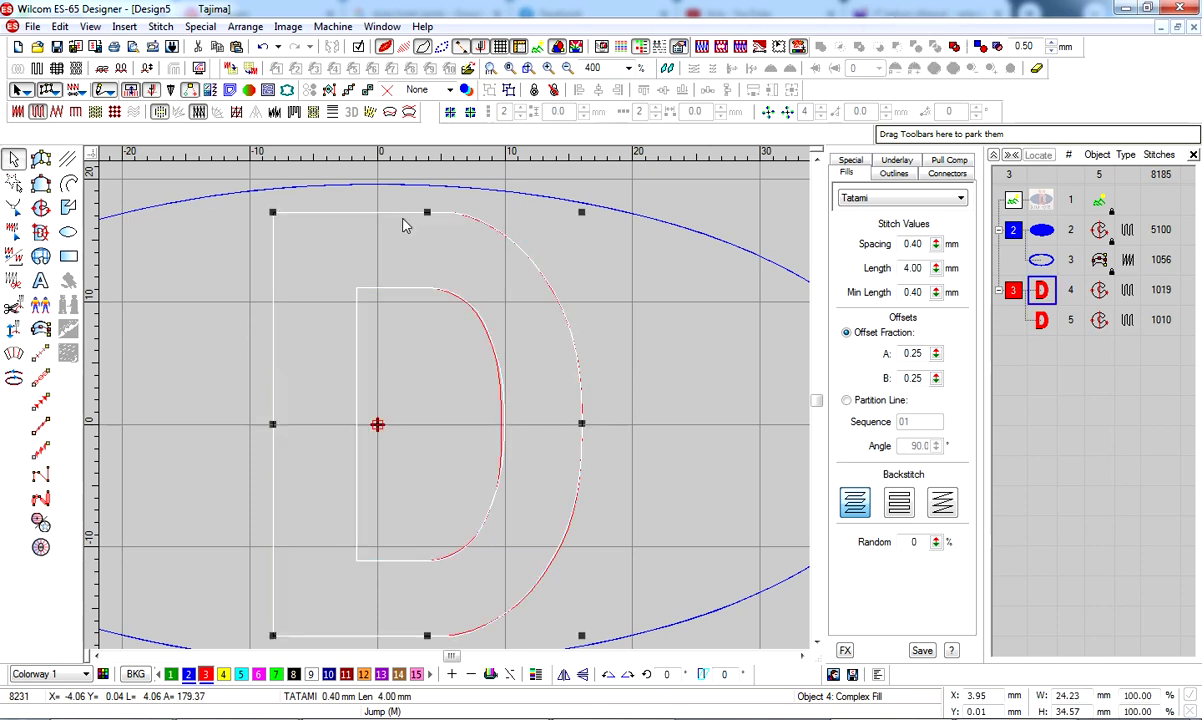
{"action": "key", "text": "Delete"}
Make another vertically flipped duplicate of the reshaped D to check its symmetry
{"action": "right_click", "coordinate": [408, 390]}
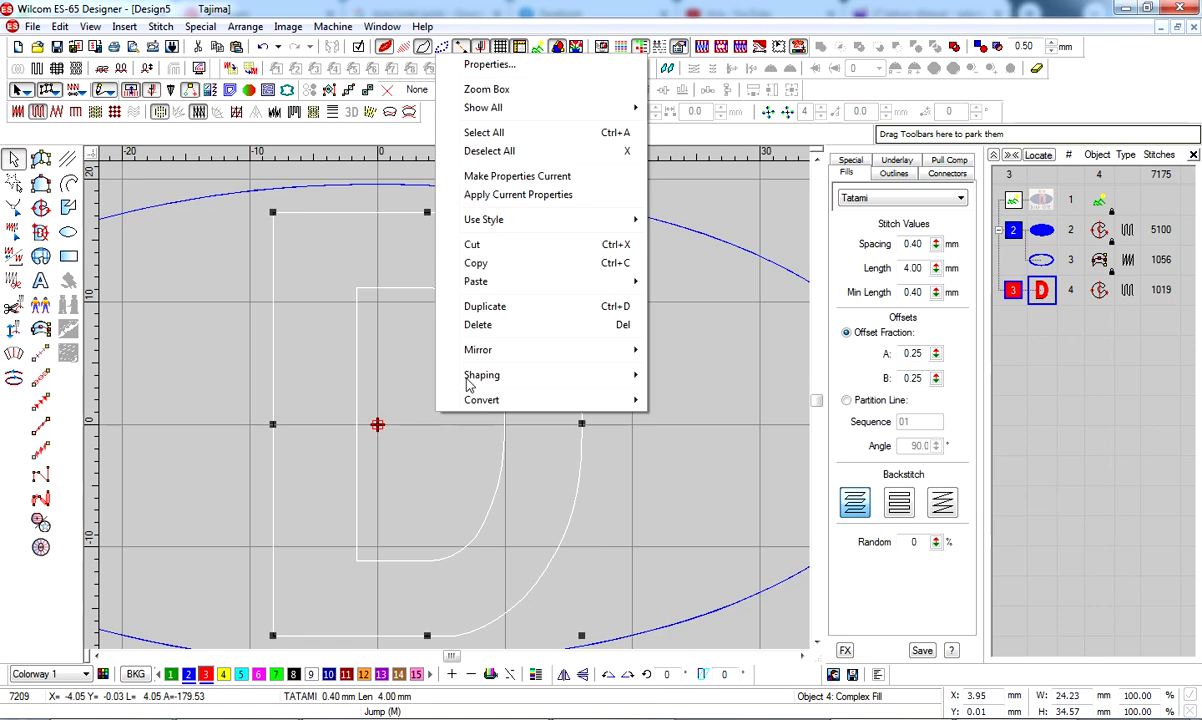
{"action": "left_click", "coordinate": [490, 309]}
{"action": "left_click", "coordinate": [14, 207]}
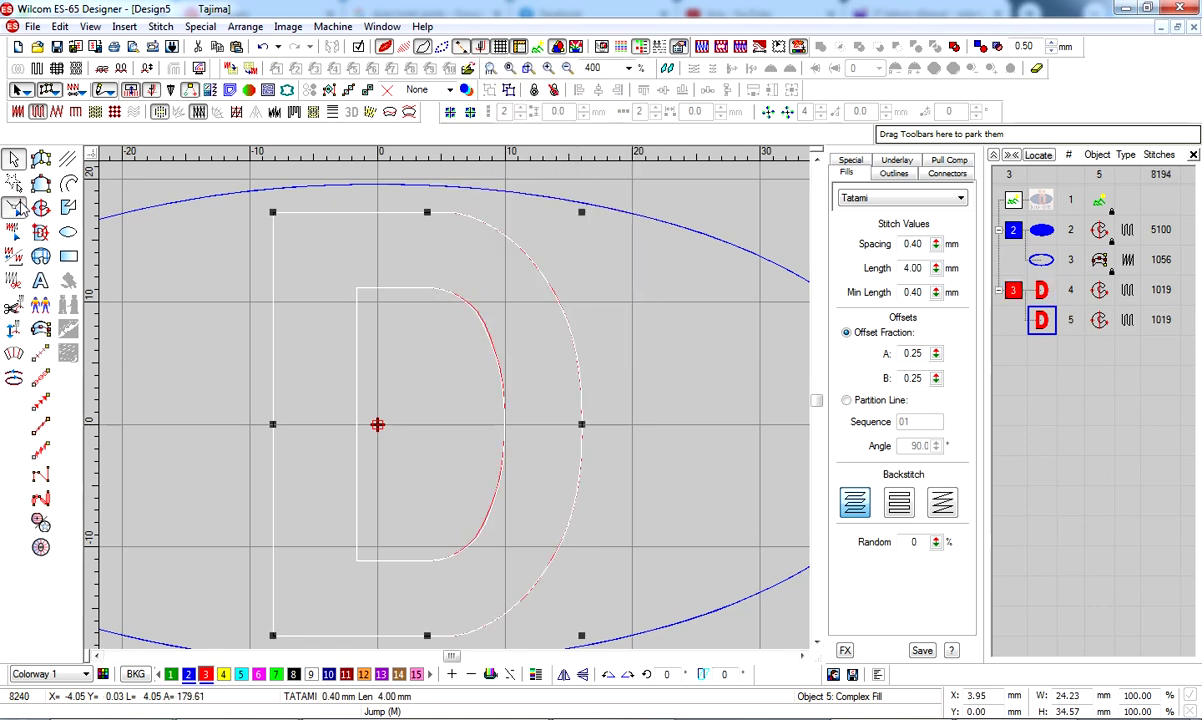
Fine-tune the original D's inner curve against the flipped guide, remove the guide and show the stitches
{"action": "left_click", "coordinate": [1040, 290]}
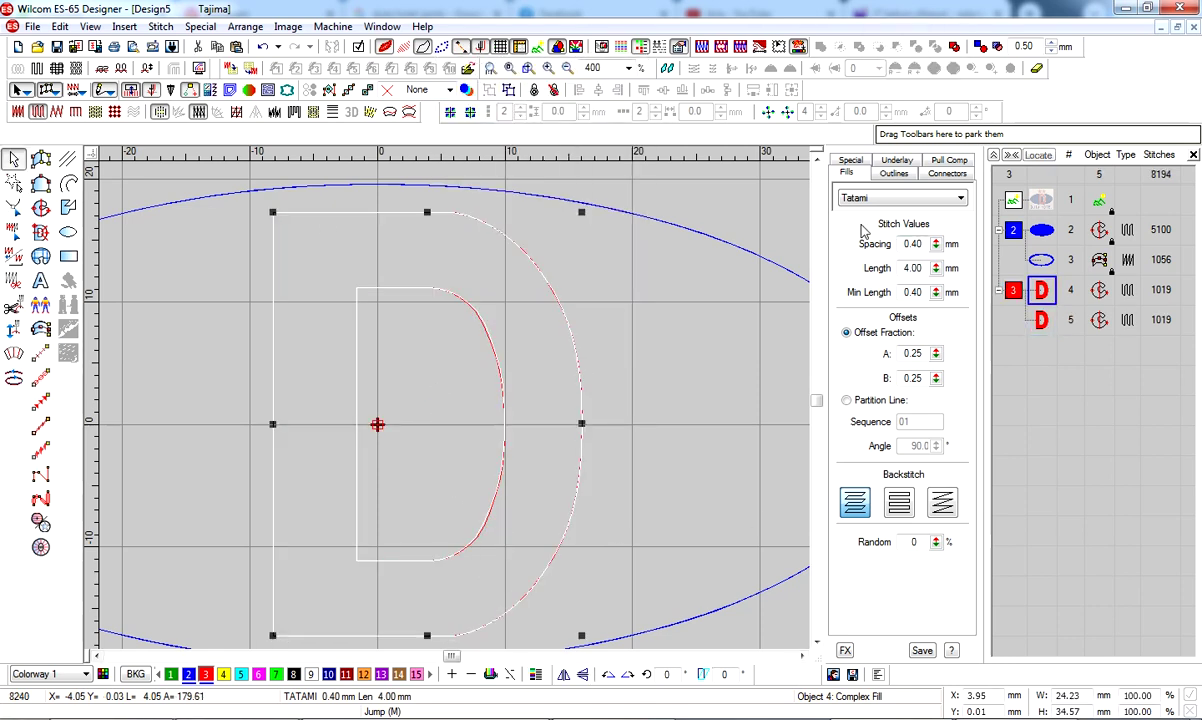
{"action": "left_click", "coordinate": [14, 207]}
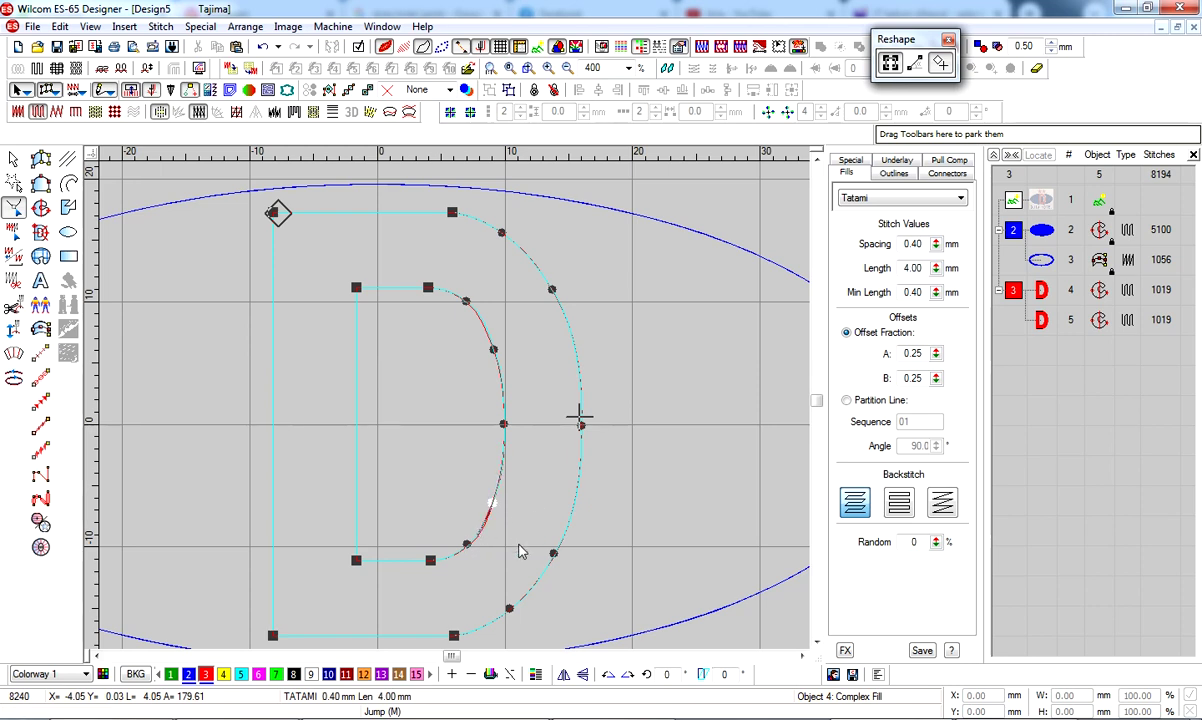
{"action": "left_click", "coordinate": [463, 547]}
{"action": "scroll", "coordinate": [532, 573], "scroll_direction": "down", "scroll_amount": 3}
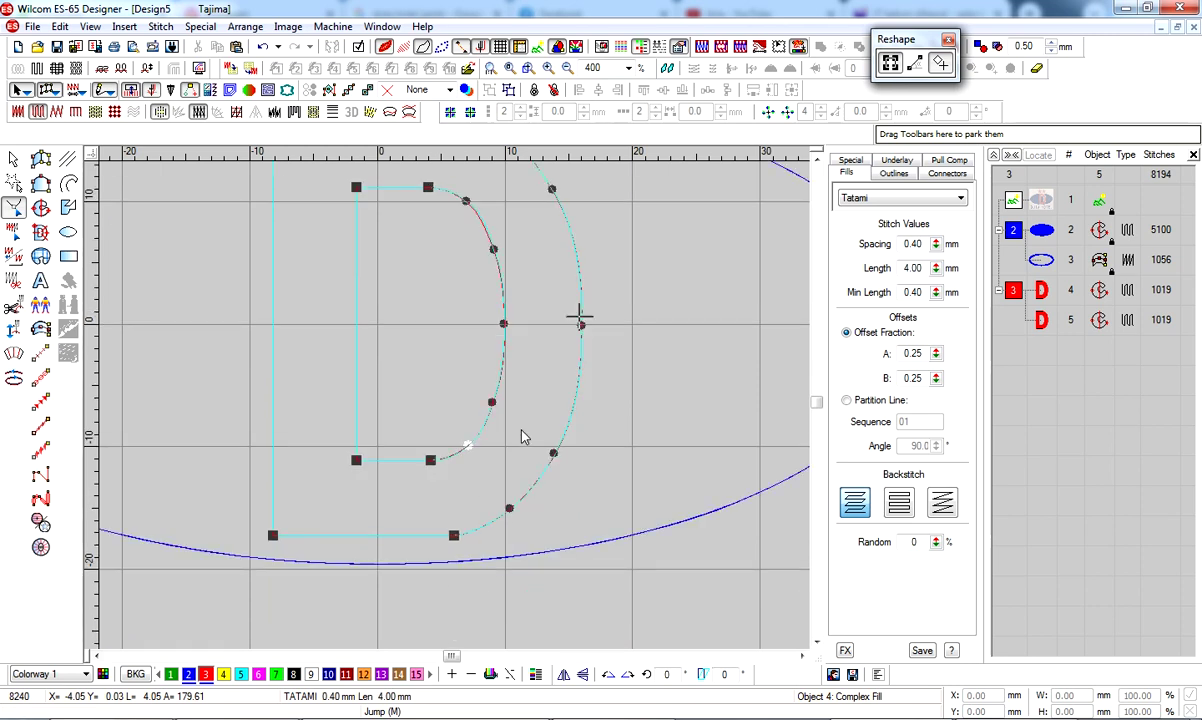
{"action": "key", "text": "Escape"}
{"action": "key", "text": "t"}
{"action": "key", "text": "shift+z"}
{"action": "left_click", "coordinate": [778, 376]}
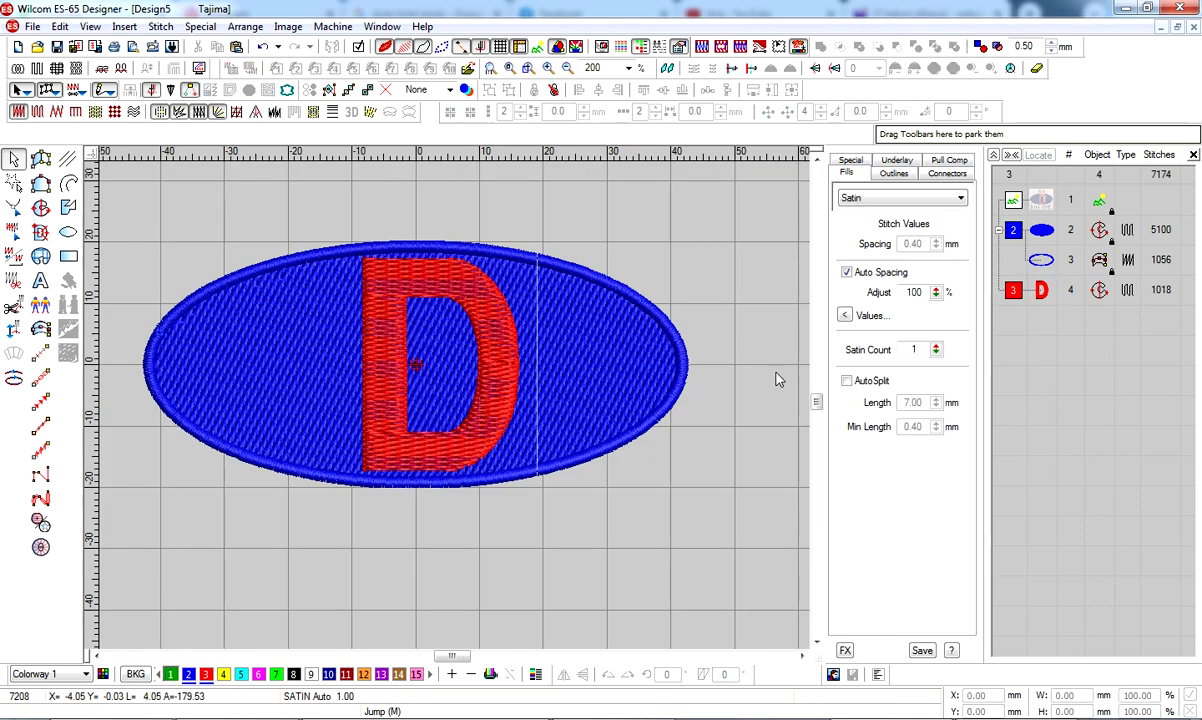
Duplicate the red D in place and convert the copy to a vector object
{"action": "left_click", "coordinate": [490, 370]}
{"action": "right_click", "coordinate": [490, 376]}
{"action": "key", "text": "Escape"}
{"action": "right_click", "coordinate": [516, 378]}
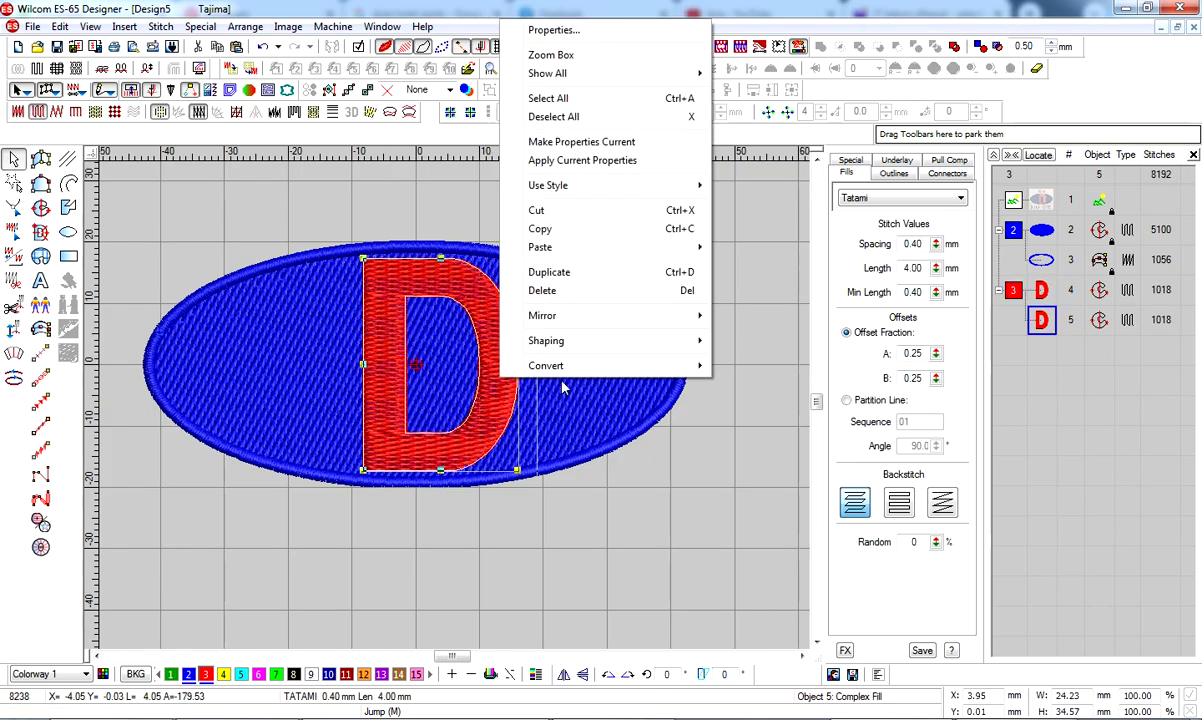
{"action": "mouse_move", "coordinate": [532, 352]}
{"action": "left_click", "coordinate": [706, 412]}
Turn the D's vector outline into an Input C satin border with a column width of 1.3 mm
{"action": "left_click", "coordinate": [41, 333]}
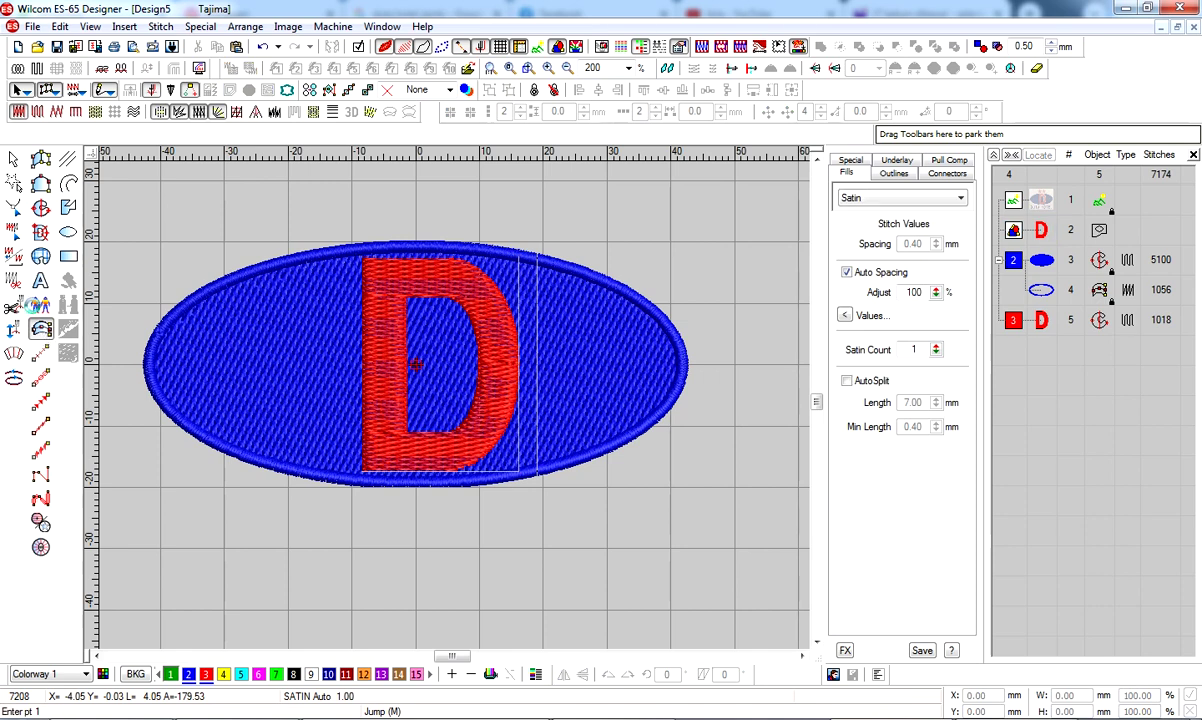
{"action": "double_click", "coordinate": [912, 244]}
{"action": "type", "text": "1.3"}
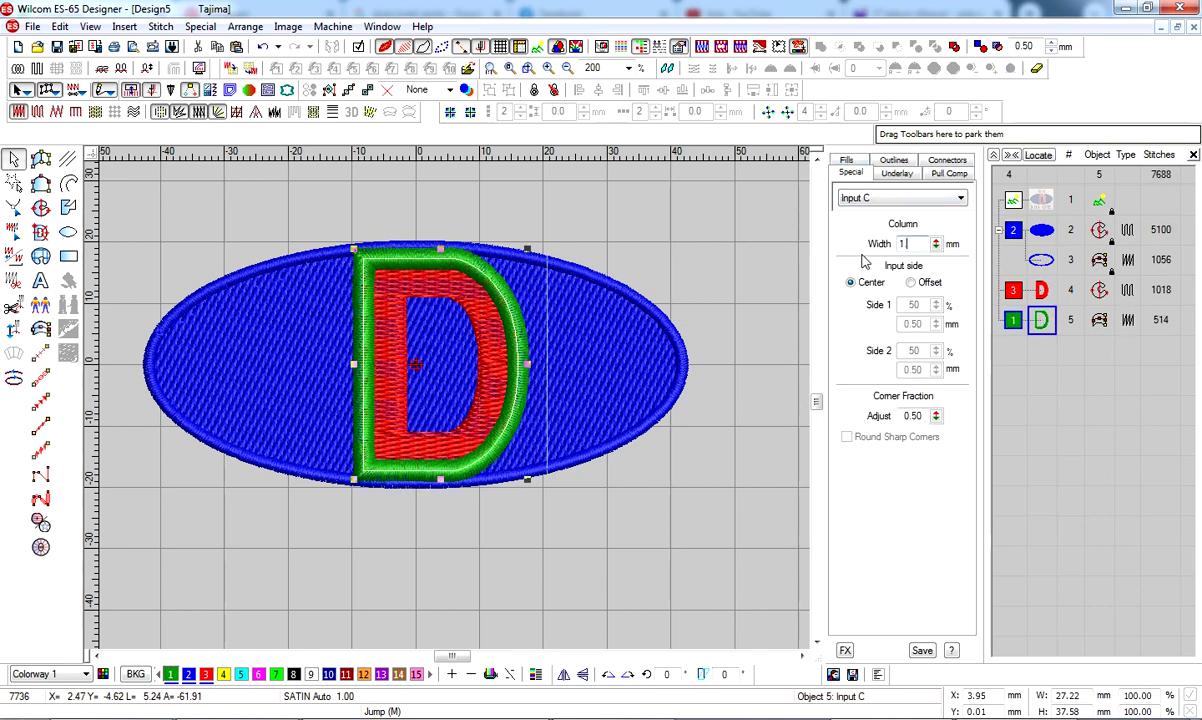
{"action": "key", "text": "Return"}
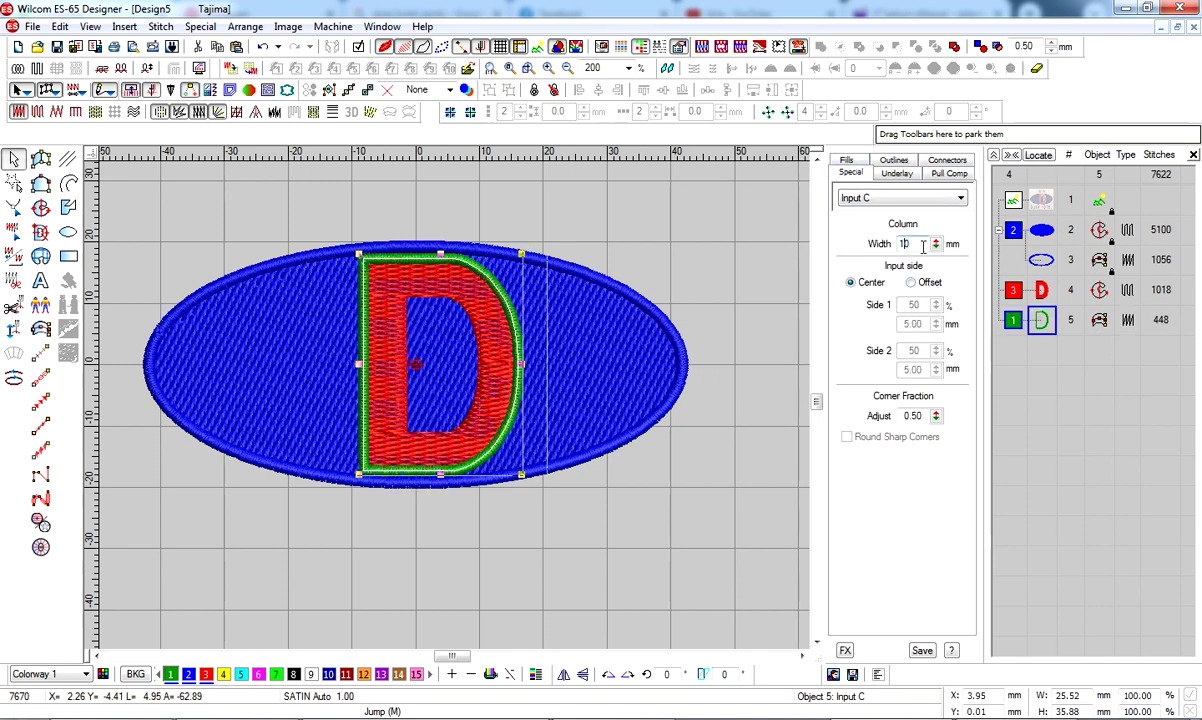
Set the D's outer border to 1 mm wide with a 30/70 offset input side and colour it white
{"action": "key", "text": "Return"}
{"action": "left_click", "coordinate": [910, 282]}
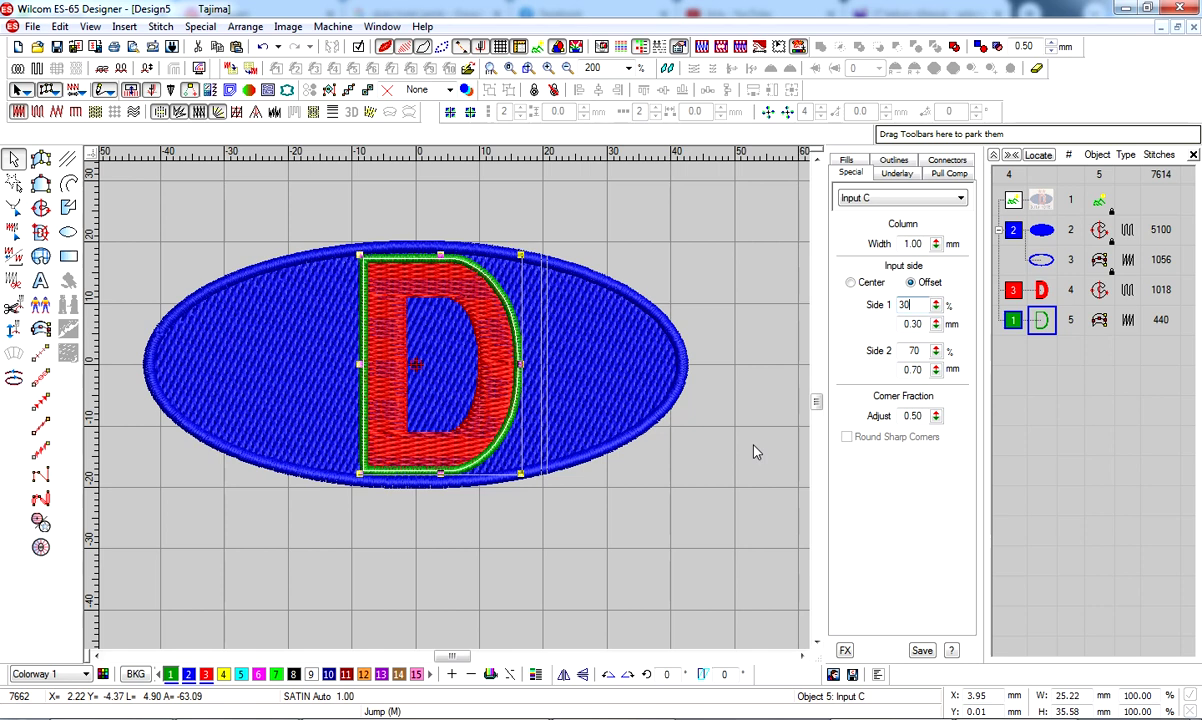
{"action": "left_click", "coordinate": [312, 674]}
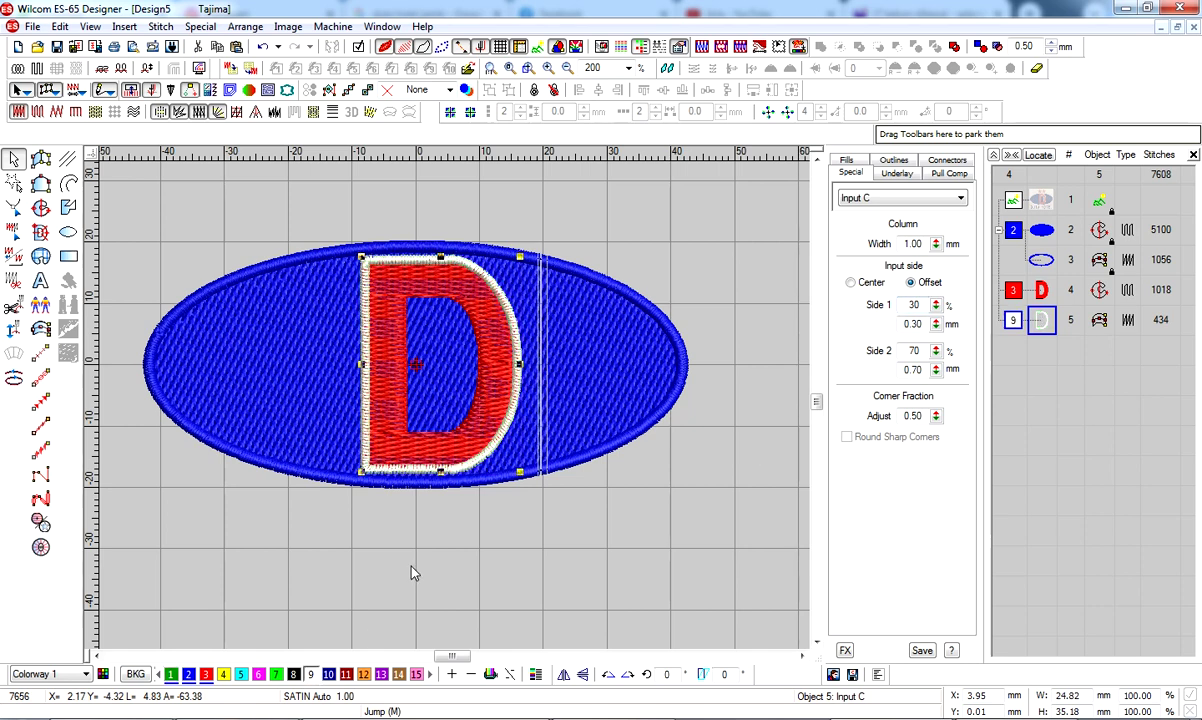
Generate Input C borders from the red D with a fixed offset of 0.00 mm and delete the outer one
{"action": "left_click", "coordinate": [495, 376]}
{"action": "left_click", "coordinate": [212, 89]}
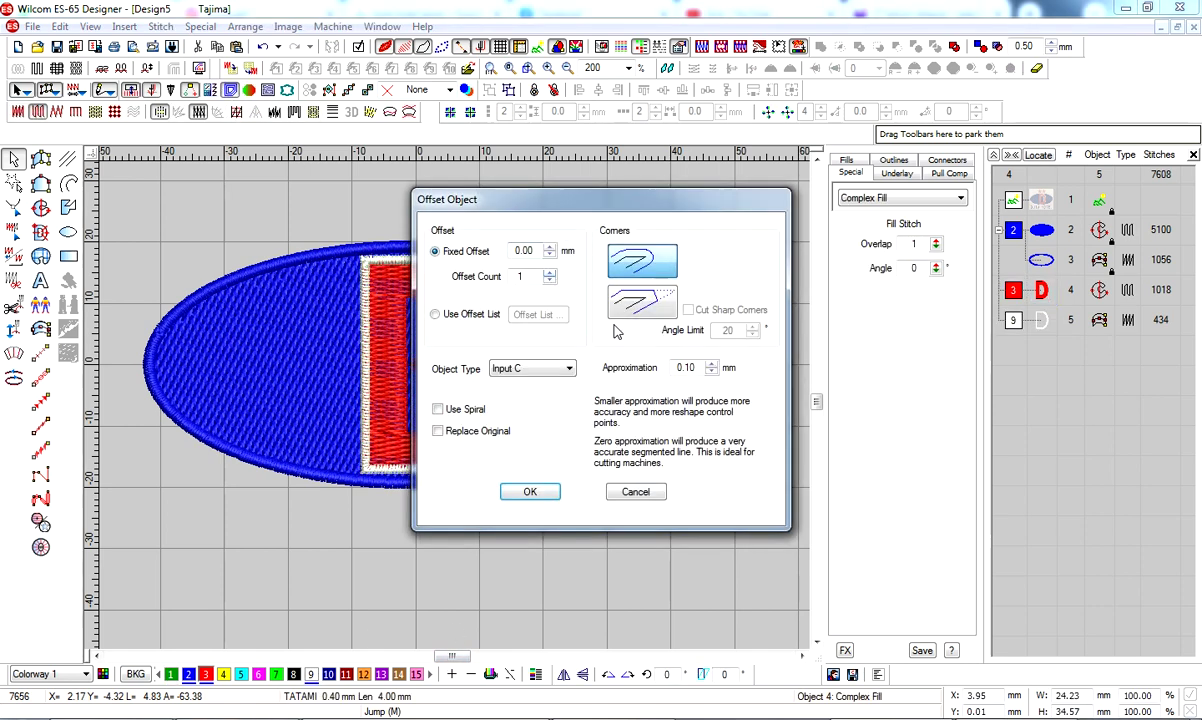
{"action": "left_click", "coordinate": [530, 491]}
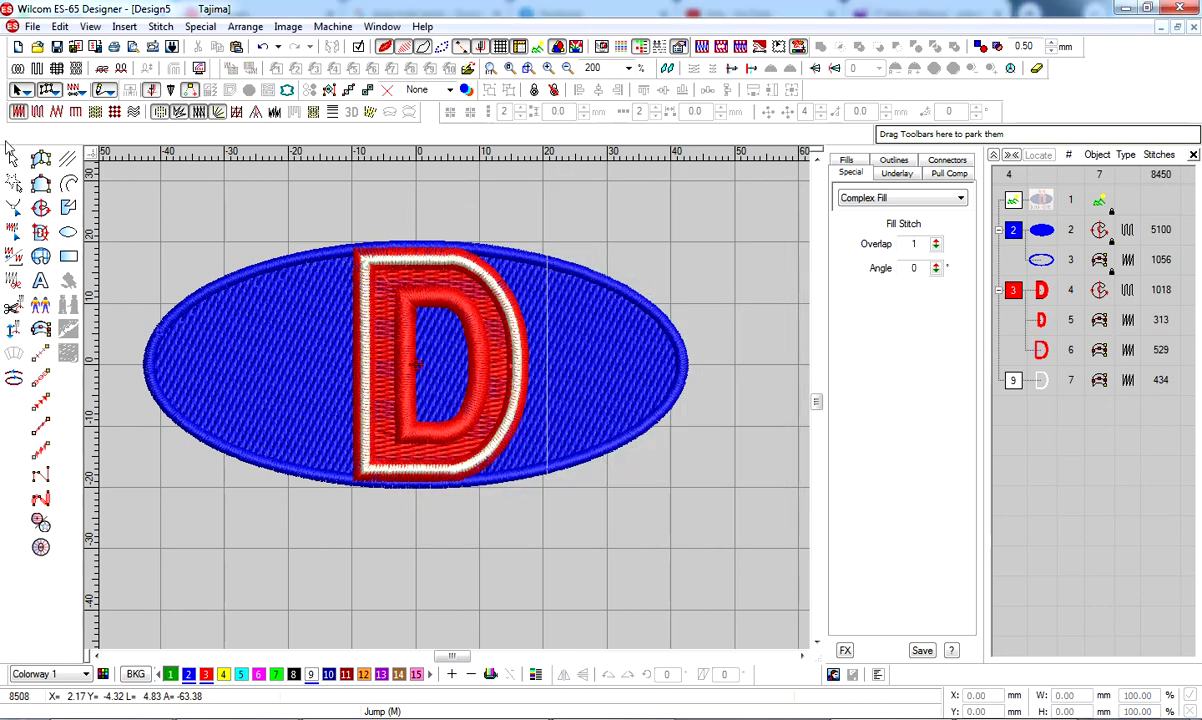
{"action": "left_click", "coordinate": [1070, 350]}
{"action": "key", "text": "Delete"}
Set the inner border's column width to 1 mm and colour it white
{"action": "double_click", "coordinate": [912, 243]}
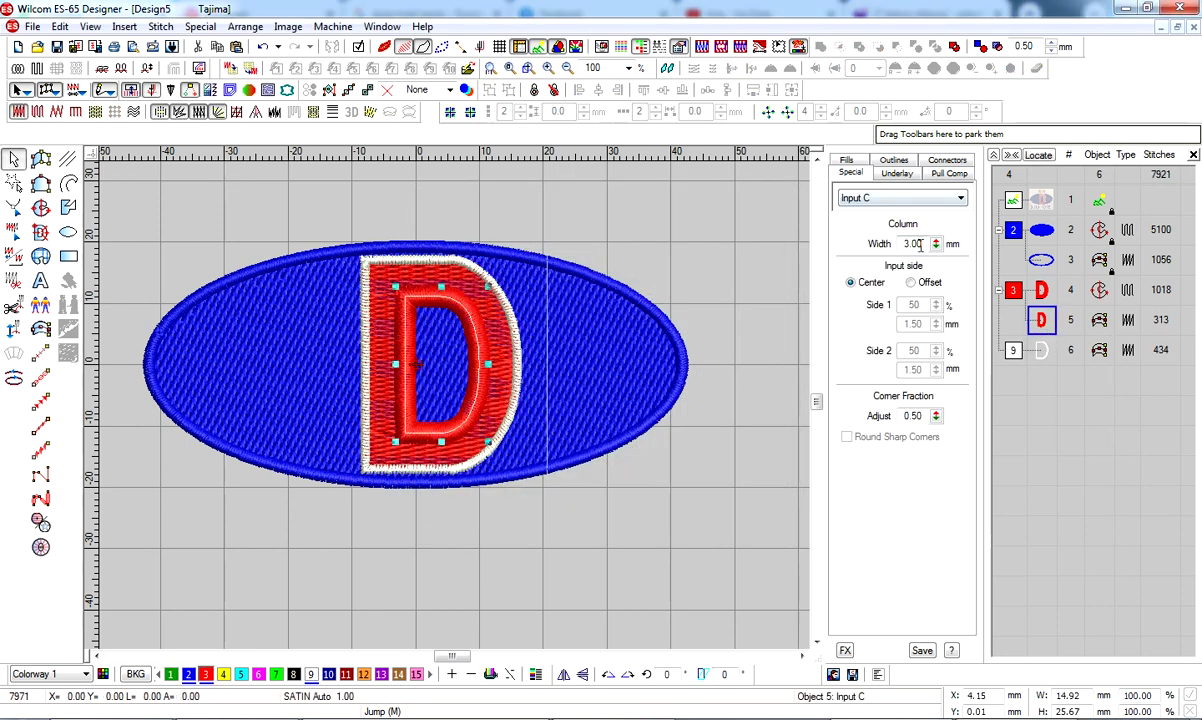
{"action": "type", "text": "1"}
{"action": "key", "text": "Return"}
{"action": "left_click", "coordinate": [310, 673]}
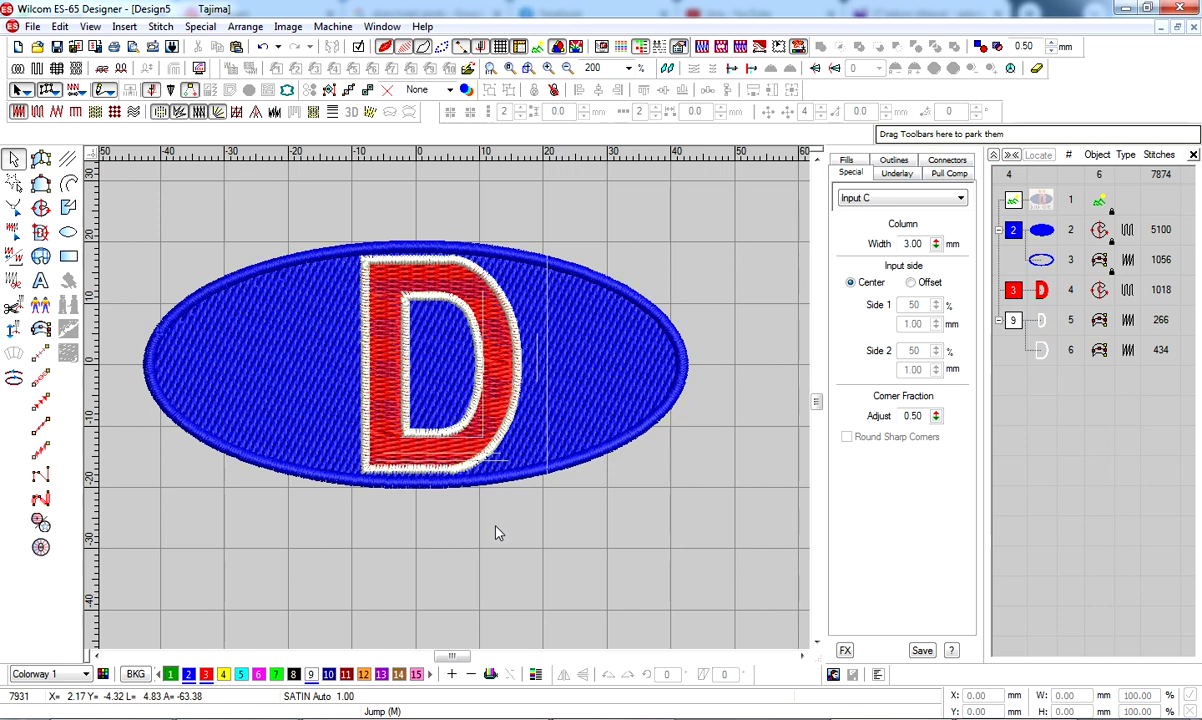
Scale the D and both its white borders together to about 23.8 × 33.7 mm
{"action": "key", "text": "ctrl+a"}
{"action": "mouse_move", "coordinate": [520, 258]}
{"action": "left_mouse_down"}
{"action": "mouse_move", "coordinate": [514, 186]}
{"action": "mouse_move", "coordinate": [512, 265]}
{"action": "left_mouse_up"}
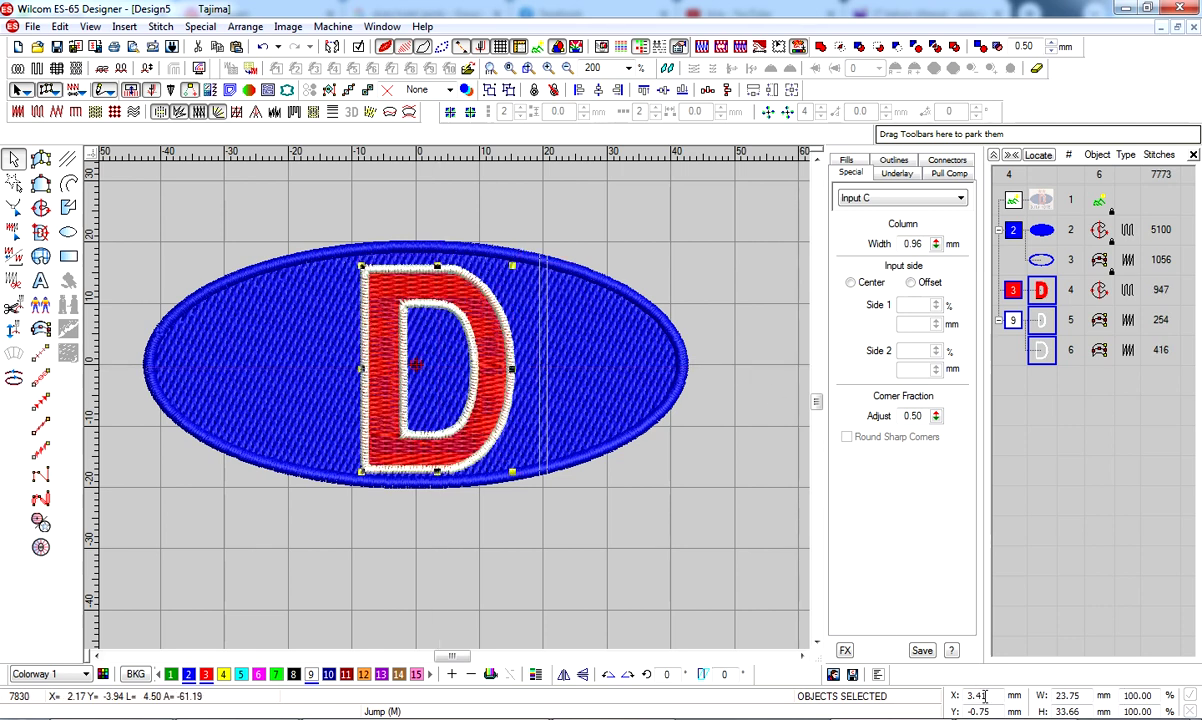
{"action": "type", "text": "0"}
{"action": "key", "text": "Return"}
{"action": "key", "text": "ctrl+z"}
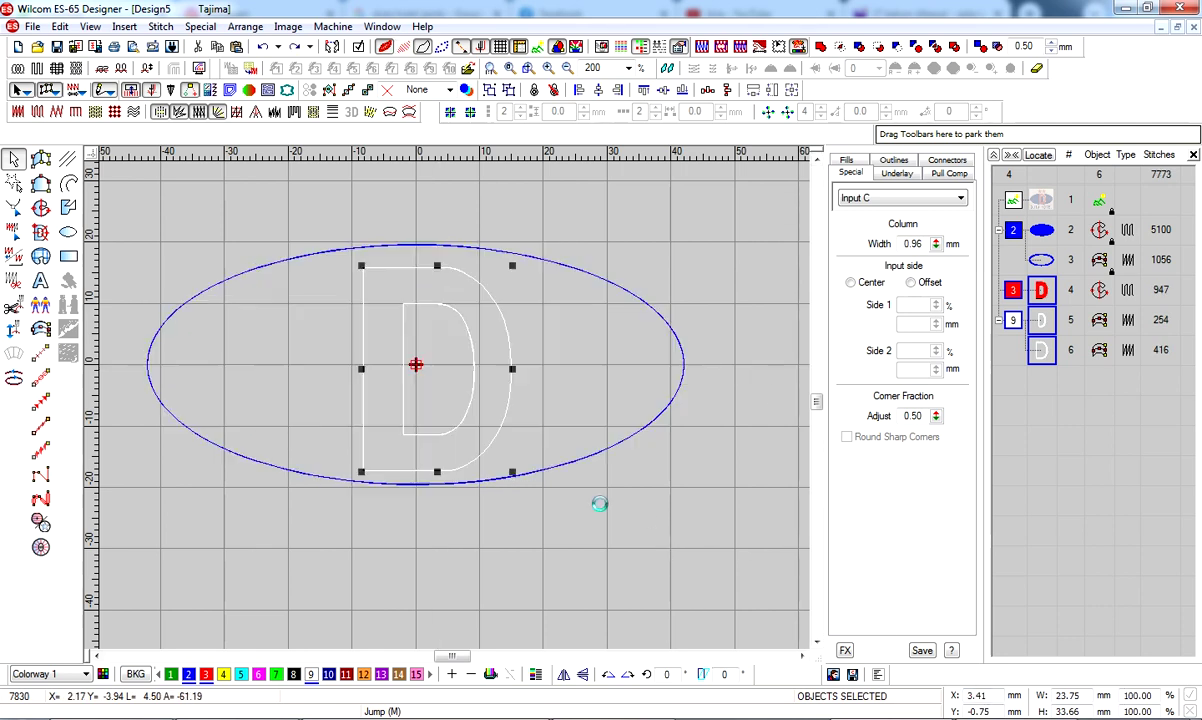
Centre the D and its borders vertically in the oval at Y 0
{"action": "left_click", "coordinate": [1008, 711]}
{"action": "type", "text": "0"}
{"action": "key", "text": "Return"}
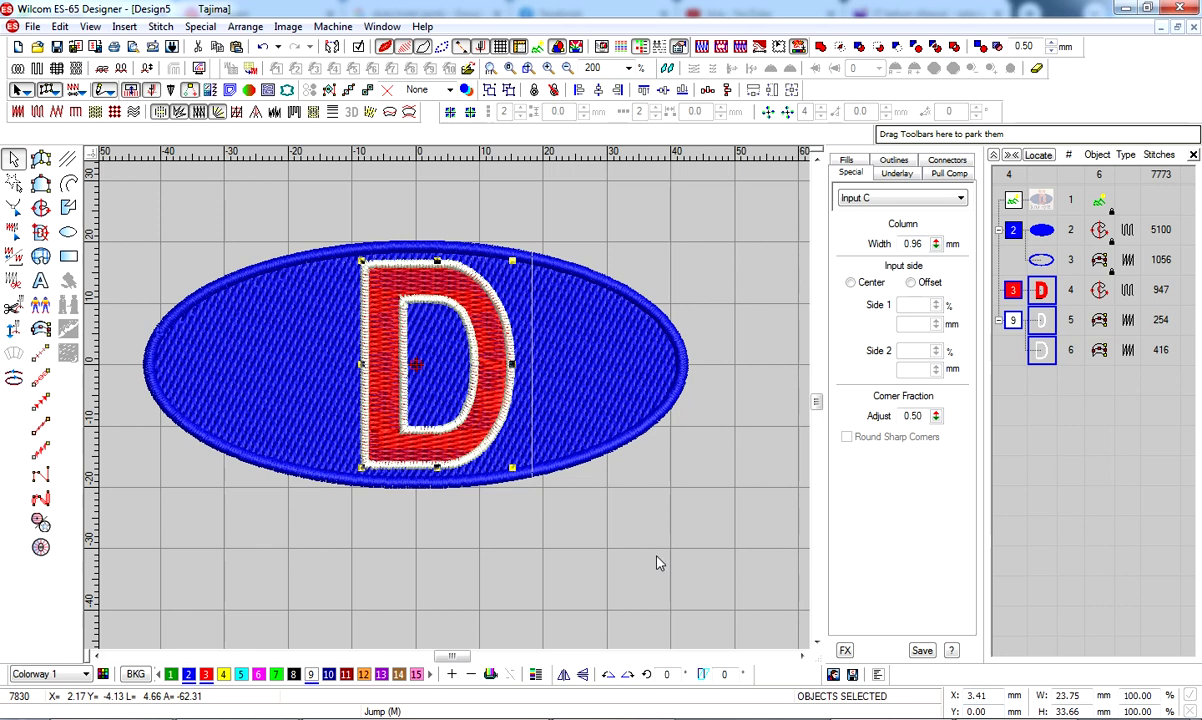
Set the inner white border to 1 mm wide with an offset input side and Side 1 at 70 %
{"action": "left_click", "coordinate": [1041, 320]}
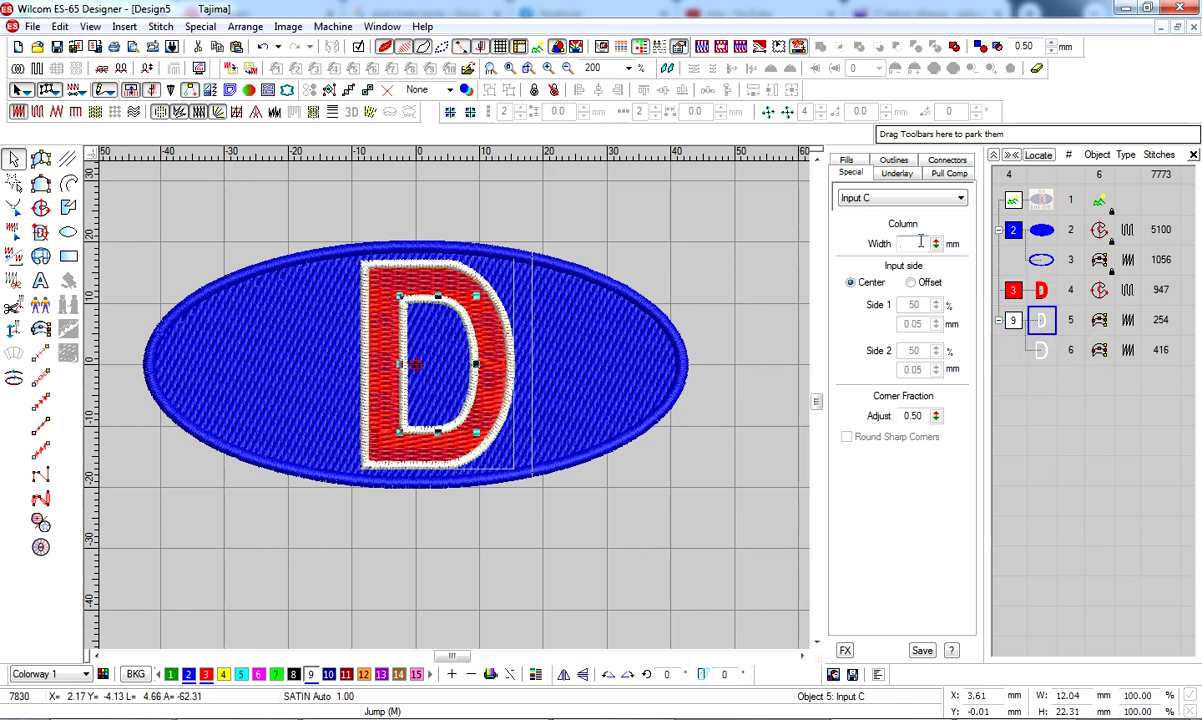
{"action": "left_click", "coordinate": [1041, 350]}
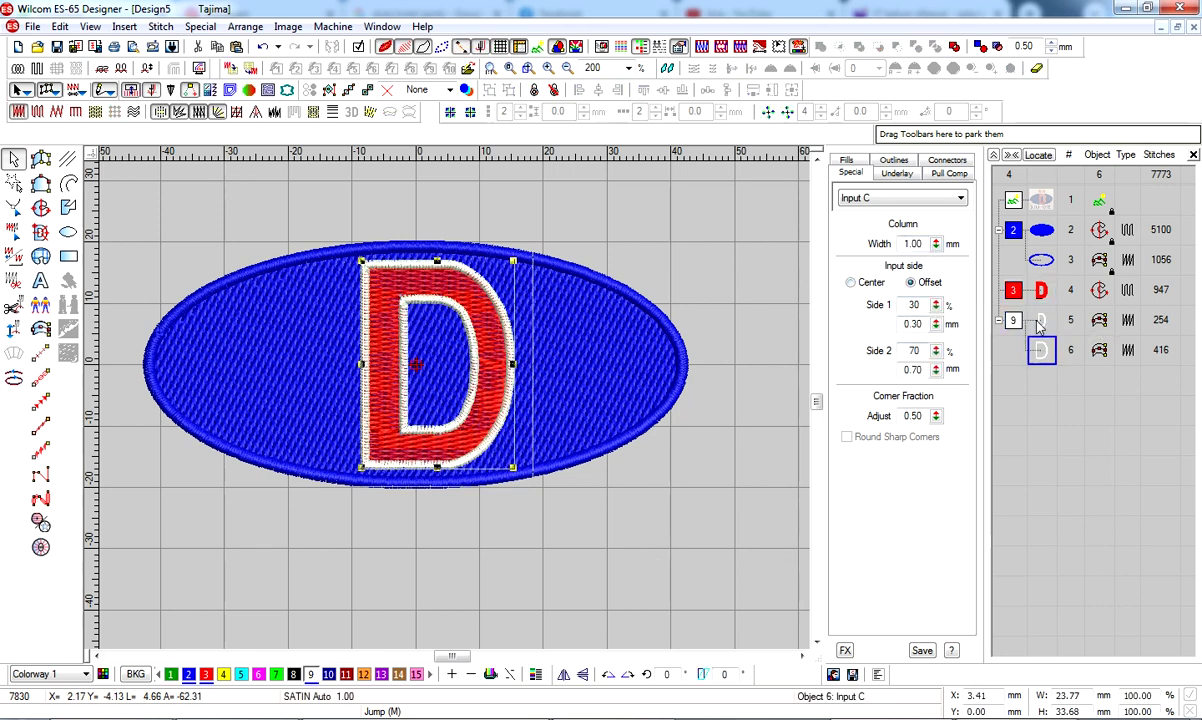
{"action": "left_click", "coordinate": [1040, 320]}
{"action": "left_click", "coordinate": [911, 282]}
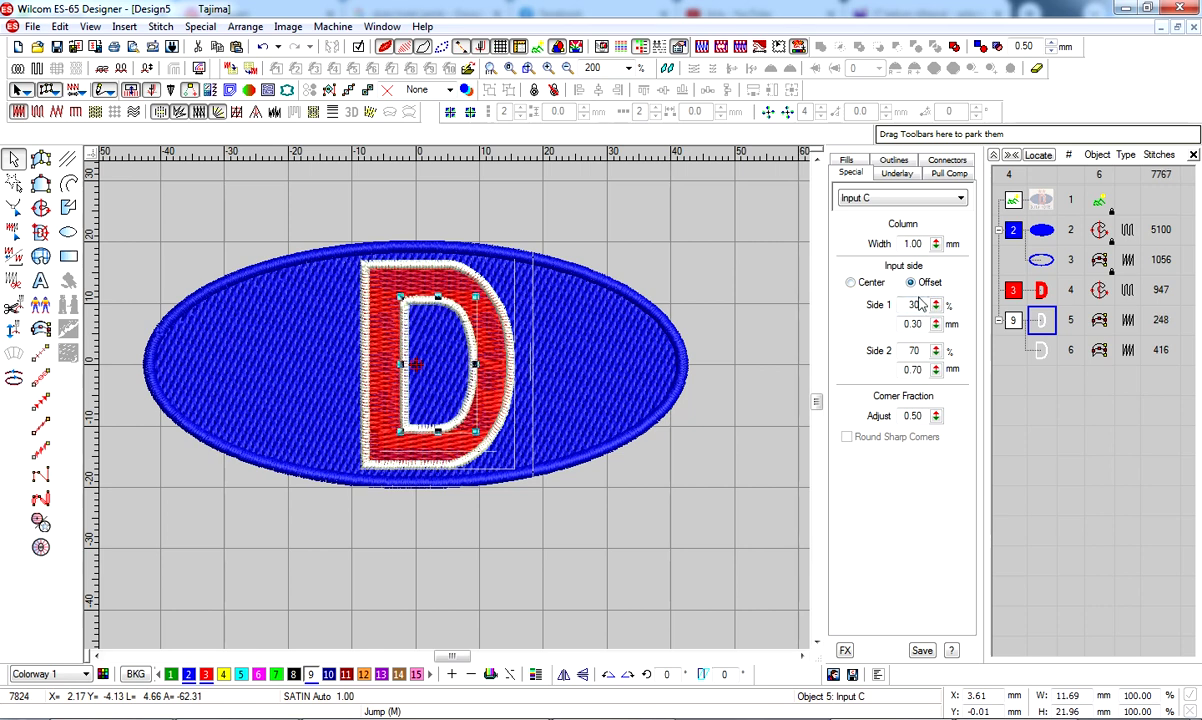
{"action": "type", "text": "70"}
{"action": "key", "text": "Return"}
{"action": "left_click", "coordinate": [697, 508]}
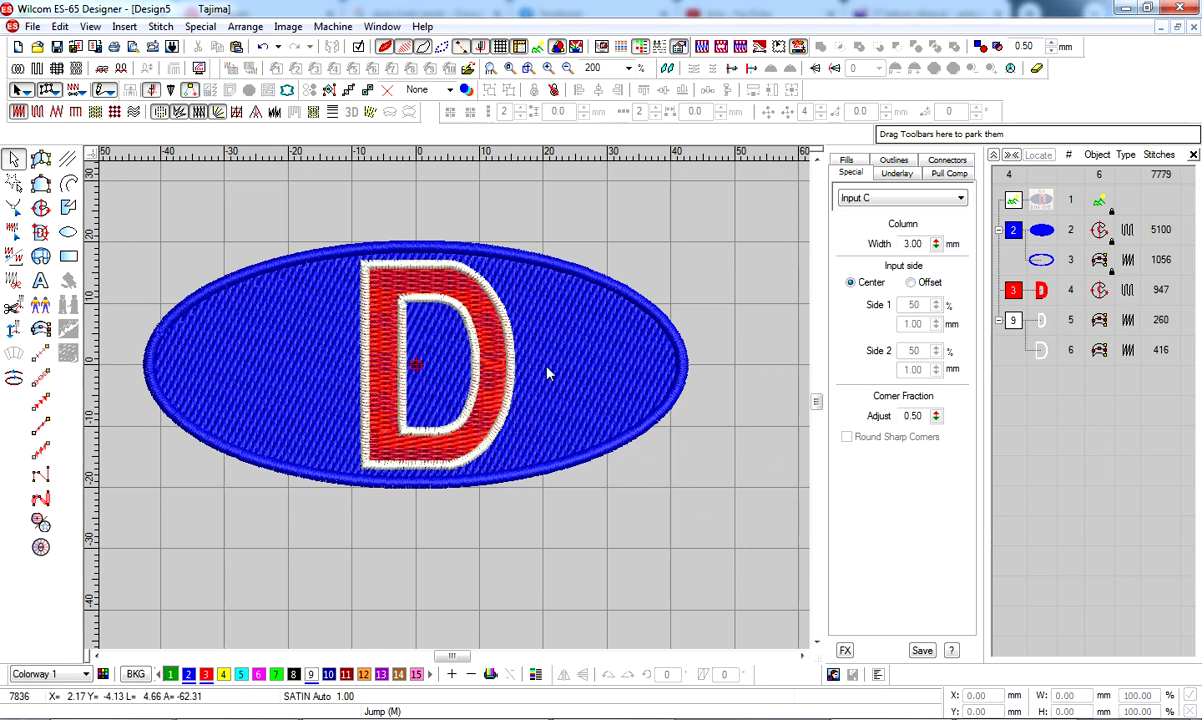
Show the backdrop logo image and bring the red stars above the oval into view
{"action": "key", "text": "d"}
{"action": "scroll", "coordinate": [513, 343], "scroll_direction": "up", "scroll_amount": 1}
{"action": "scroll", "coordinate": [513, 343], "scroll_direction": "down", "scroll_amount": 2}
{"action": "scroll", "coordinate": [511, 309], "scroll_direction": "up", "scroll_amount": 4}
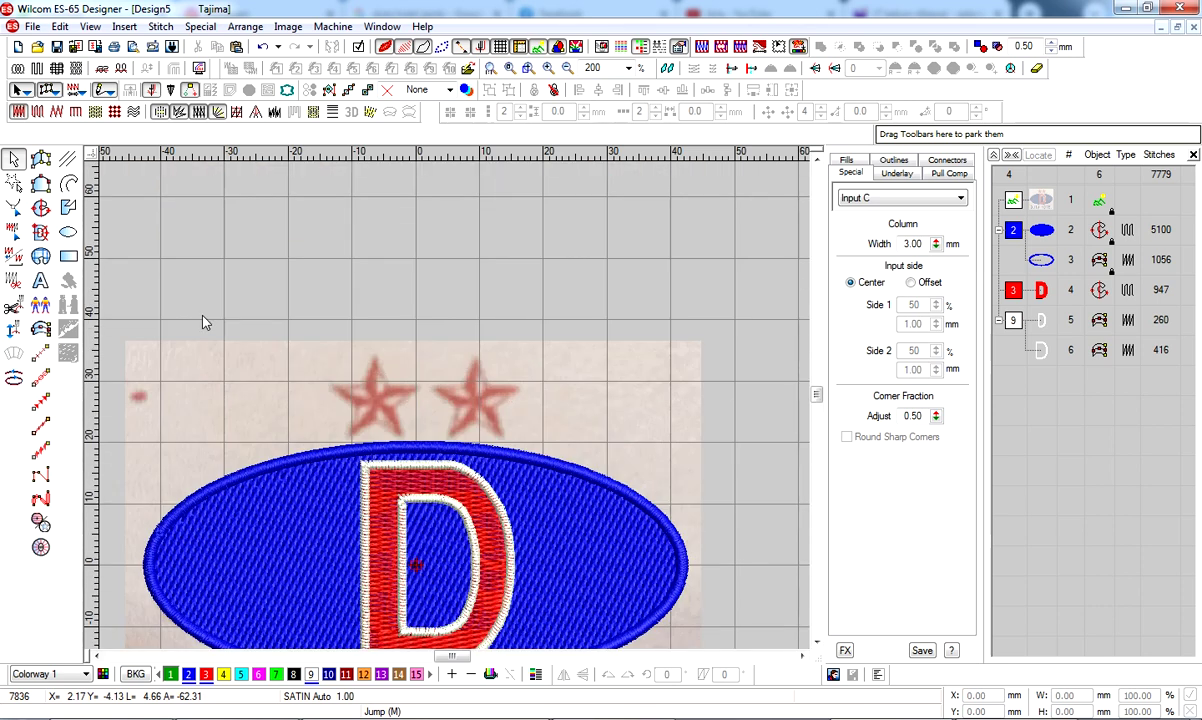
{"action": "scroll", "coordinate": [204, 322], "scroll_direction": "up", "scroll_amount": 4}
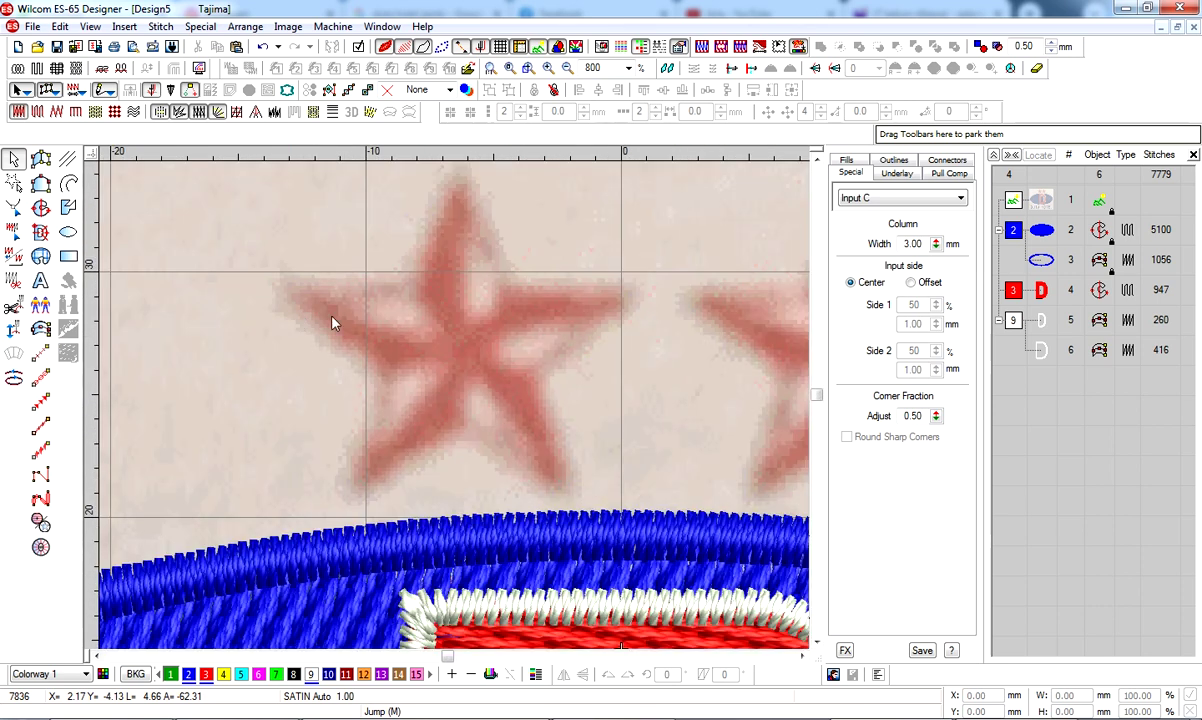
{"action": "scroll", "coordinate": [492, 323], "scroll_direction": "up", "scroll_amount": 2}
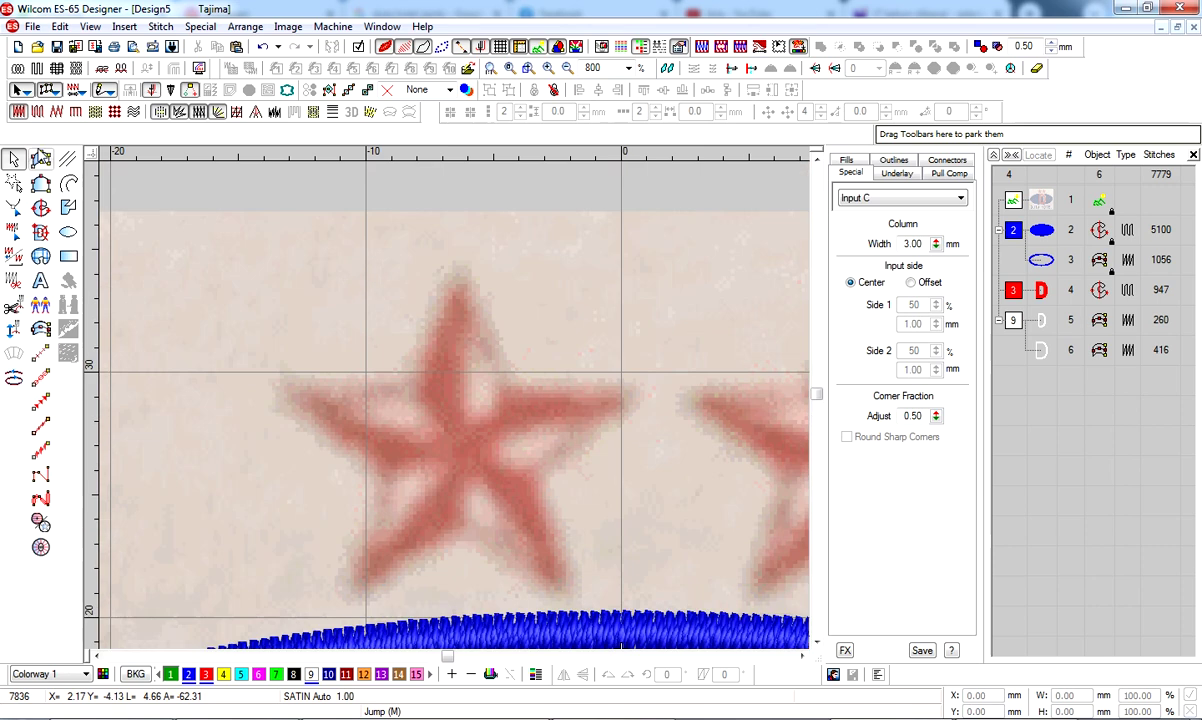
Trace the left half of the right-hand star's upper point as an Input A satin column, about 2.1 × 7.5 mm
{"action": "key", "text": "c"}
{"action": "scroll", "coordinate": [449, 292], "scroll_direction": "down", "scroll_amount": 2}
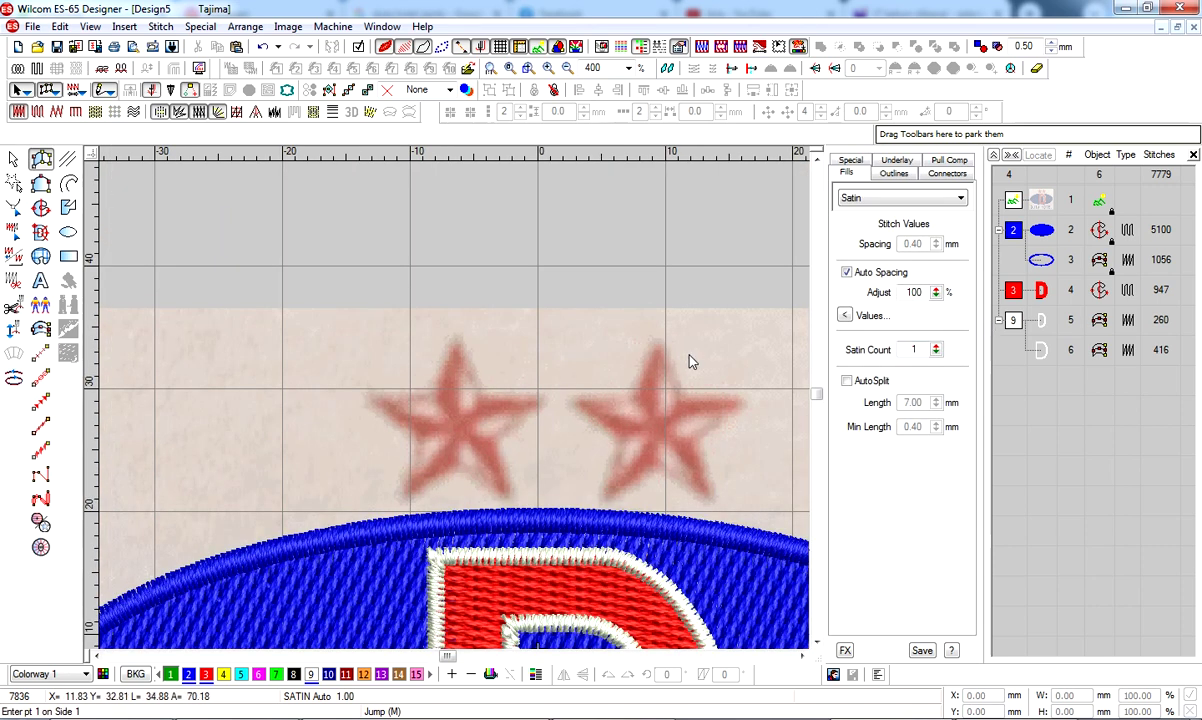
{"action": "scroll", "coordinate": [780, 630], "scroll_direction": "right", "scroll_amount": 3}
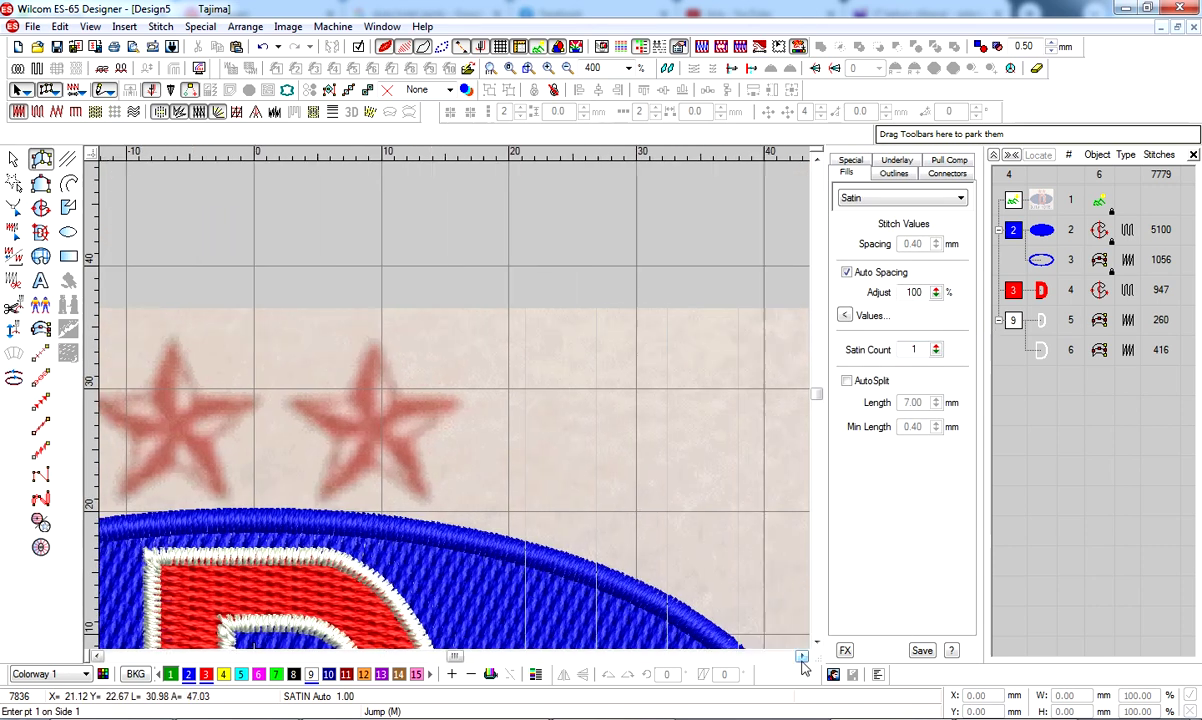
{"action": "scroll", "coordinate": [310, 283], "scroll_direction": "up", "scroll_amount": 2}
{"action": "left_click", "coordinate": [309, 273]}
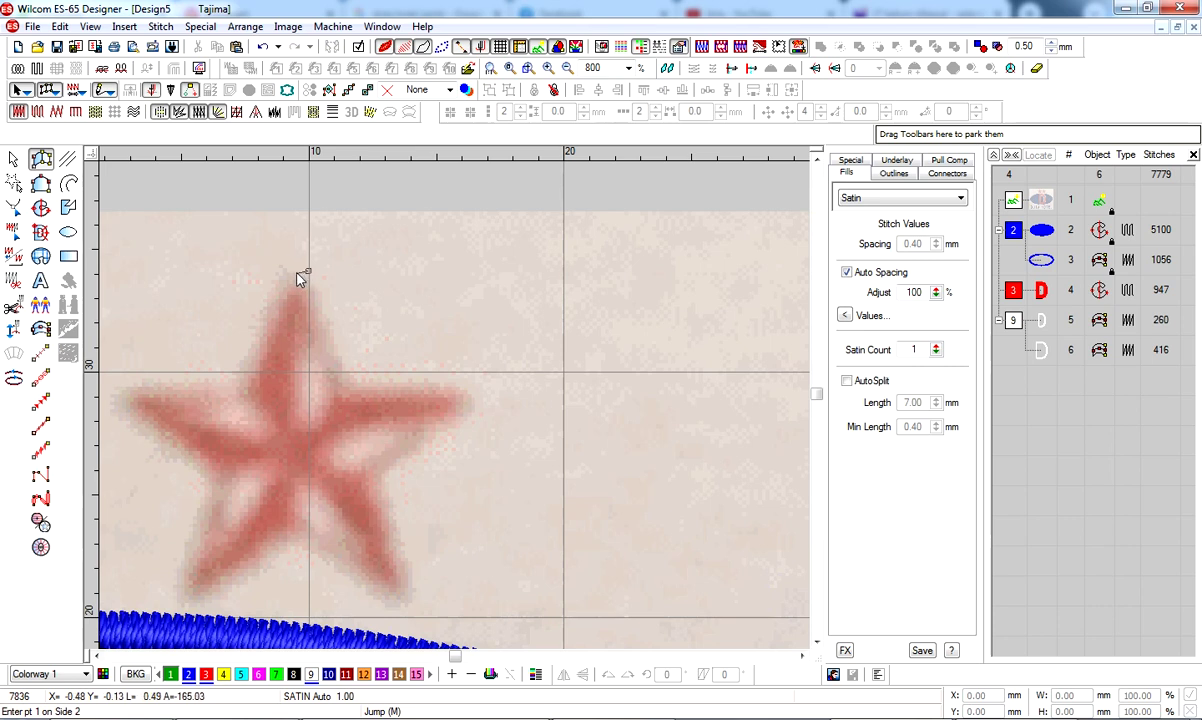
{"action": "left_click", "coordinate": [296, 271]}
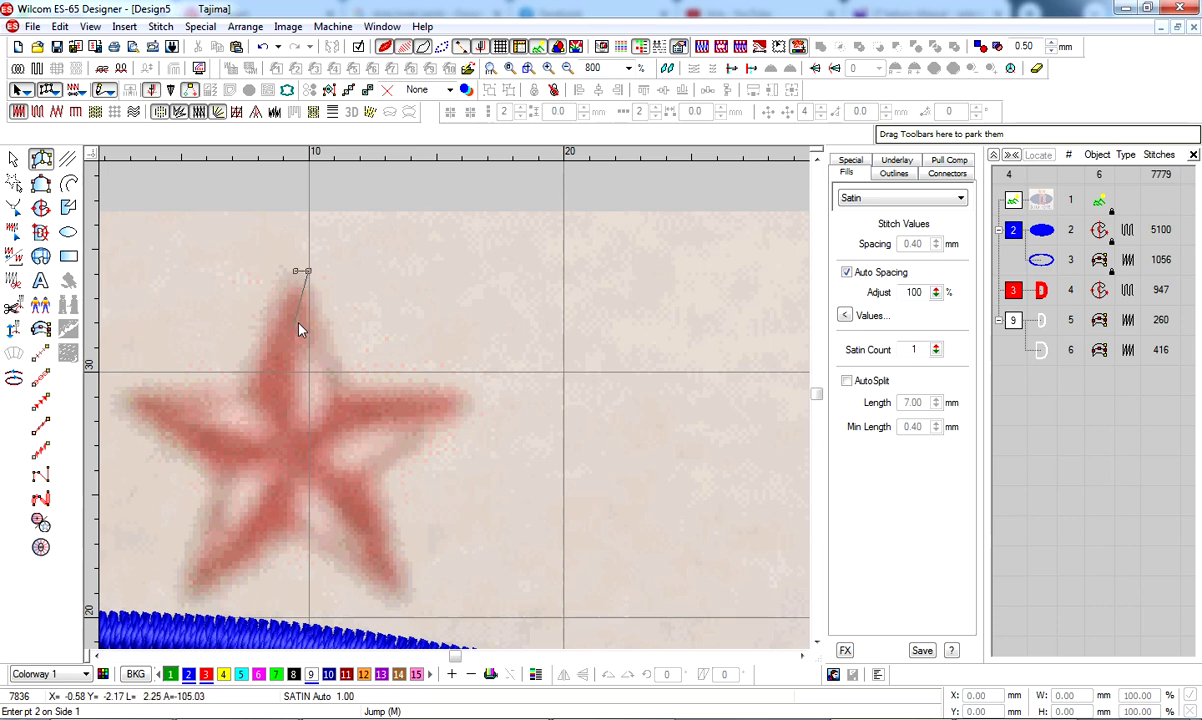
{"action": "left_click", "coordinate": [258, 387]}
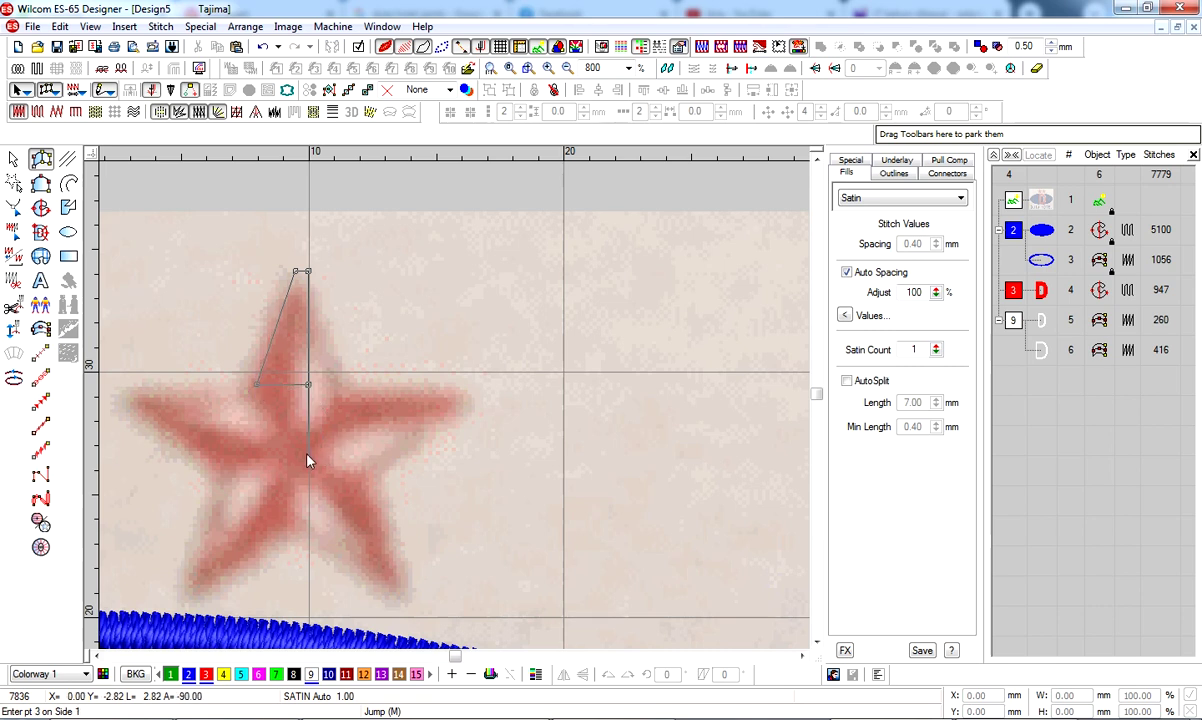
{"action": "left_click", "coordinate": [306, 460]}
{"action": "key", "text": "Return"}
{"action": "key", "text": "h"}
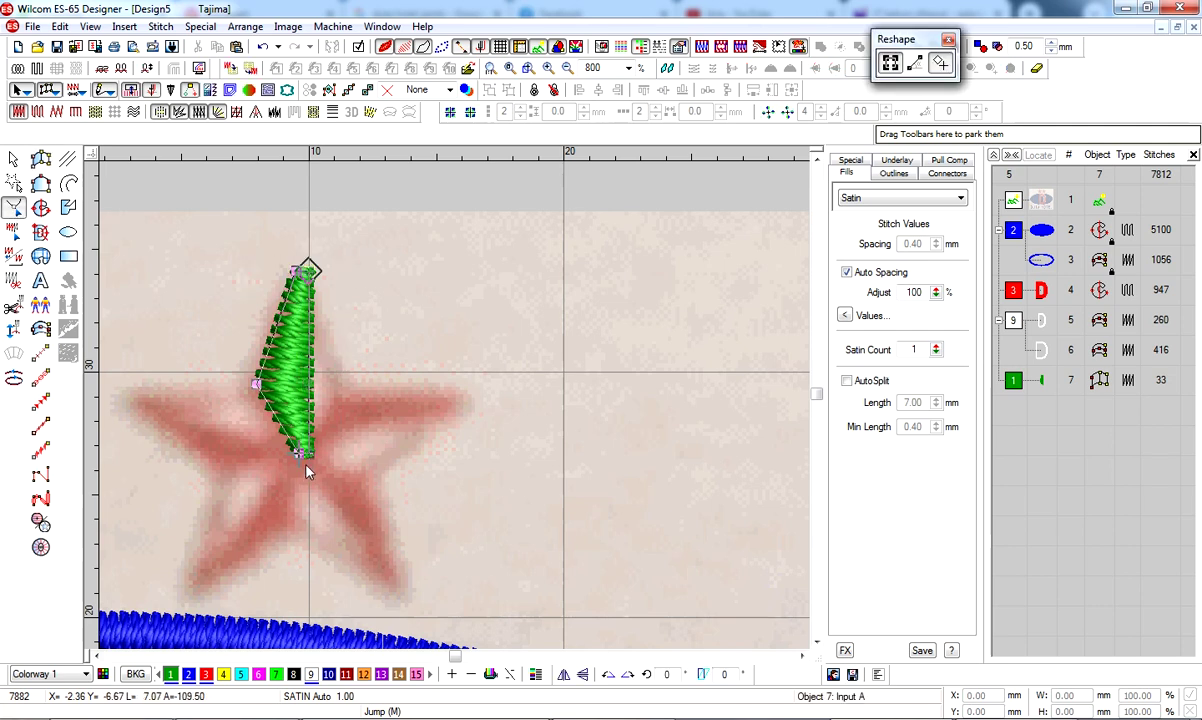
{"action": "left_click", "coordinate": [14, 158]}
Hide the backdrop and stitches and duplicate the green half-point in place
{"action": "key", "text": "s"}
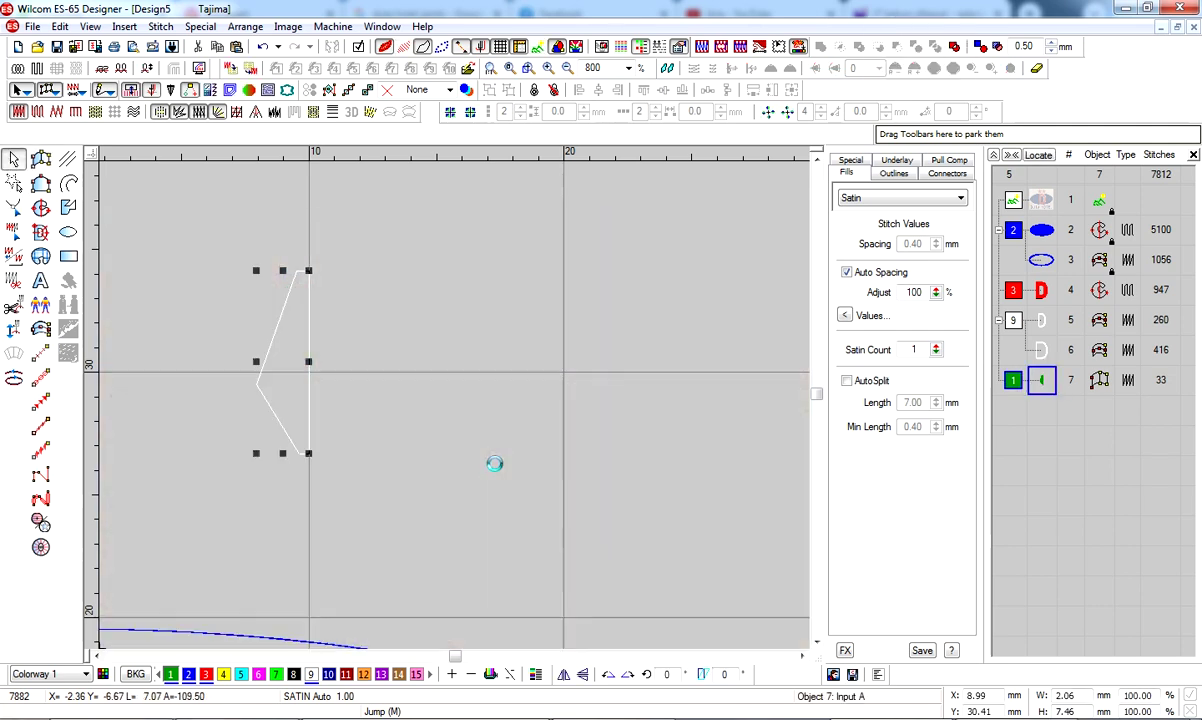
{"action": "right_click", "coordinate": [279, 372]}
{"action": "left_click", "coordinate": [340, 246]}
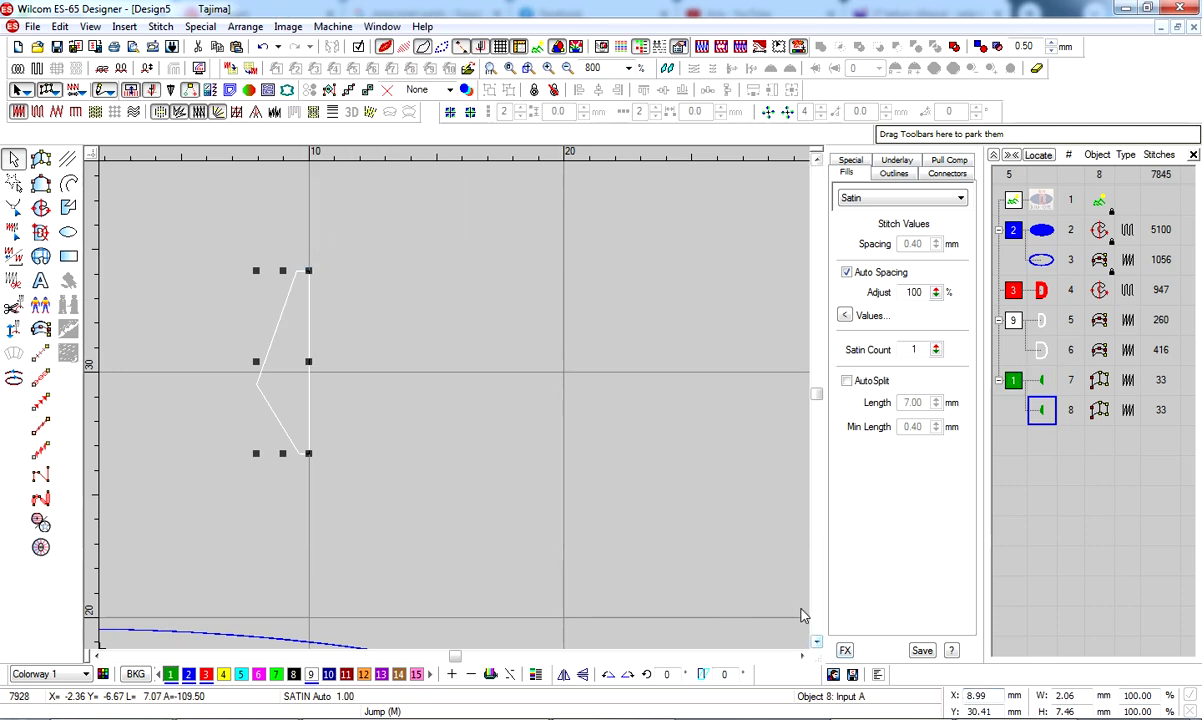
{"action": "left_click", "coordinate": [1014, 483]}
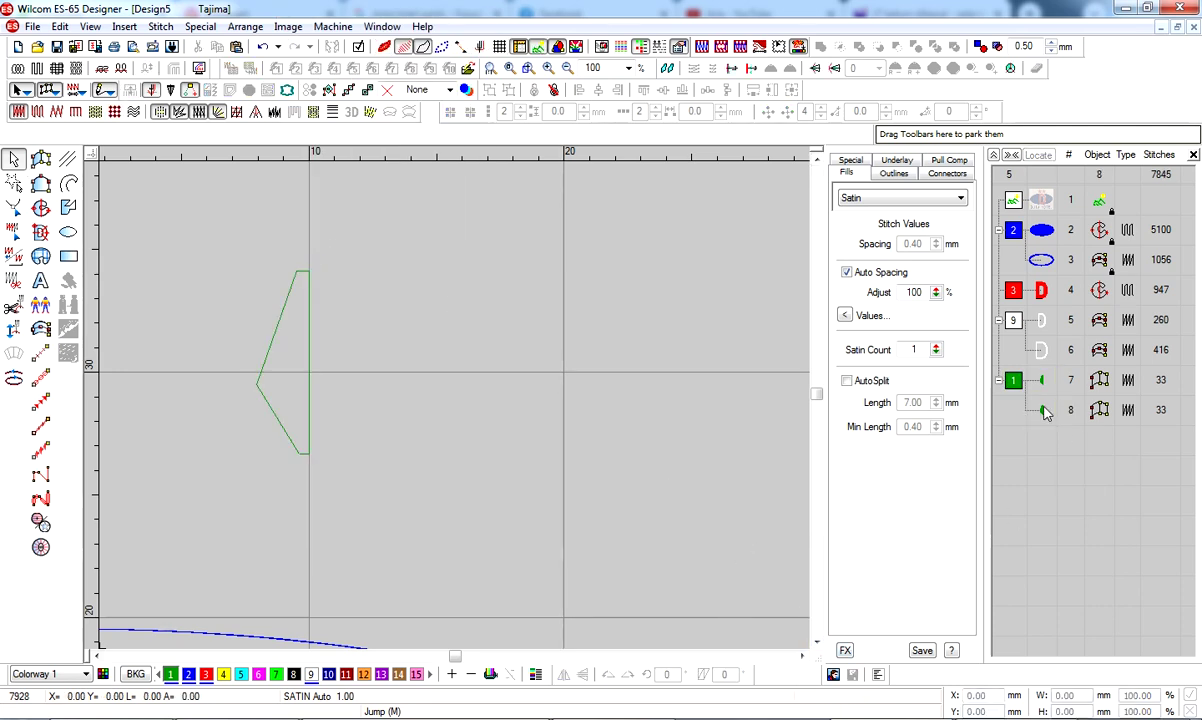
Mirror the duplicated half-point horizontally and move it against the original so their straight edges slightly overlap
{"action": "left_click", "coordinate": [1043, 410]}
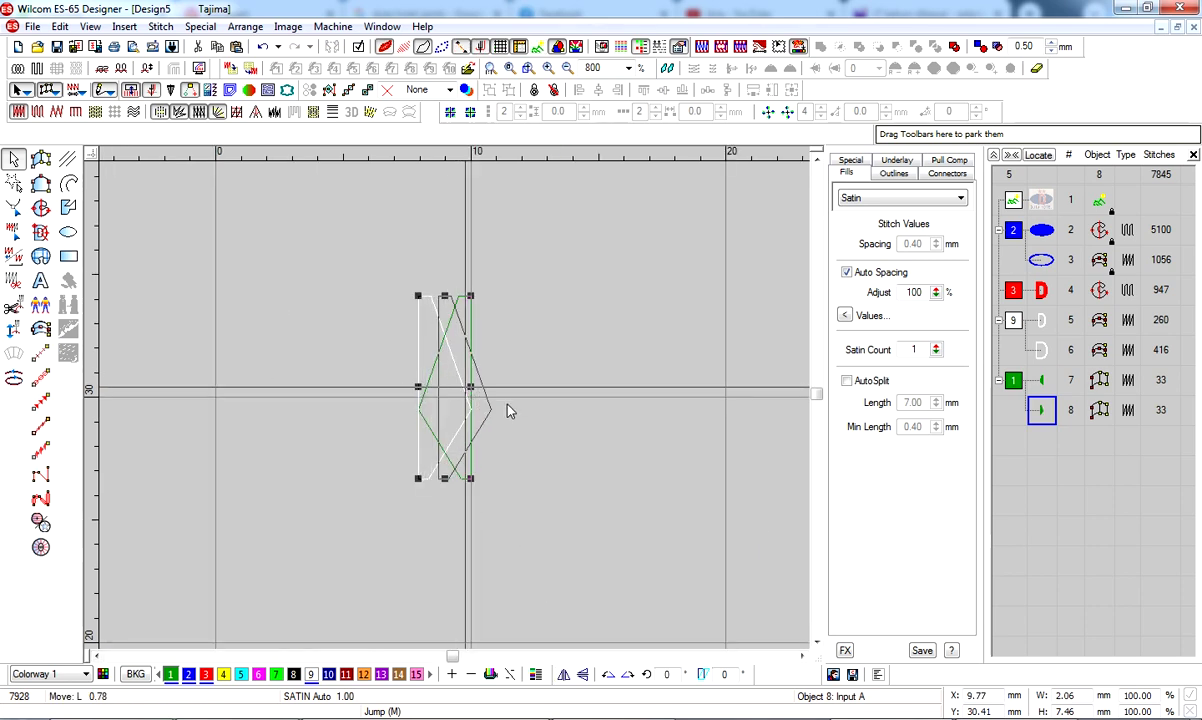
{"action": "left_click_drag", "start_coordinate": [507, 410], "coordinate": [510, 410]}
{"action": "left_click", "coordinate": [615, 330]}
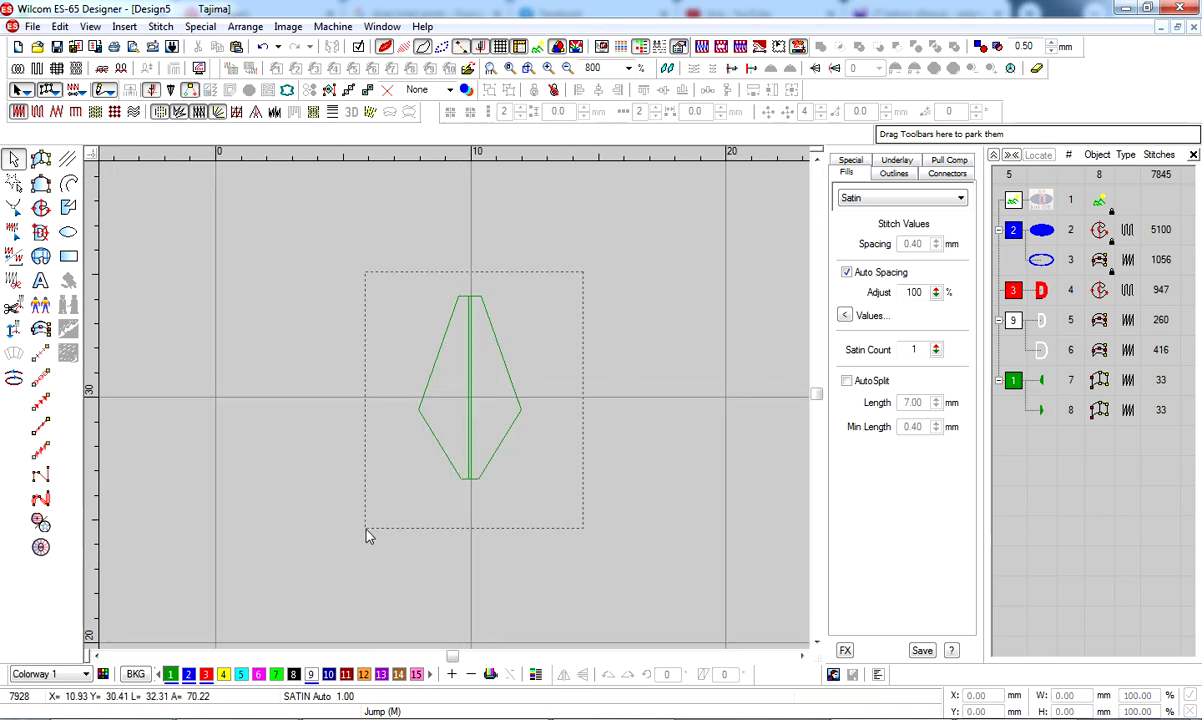
Move both halves of the star point together so they are centred at X 0
{"action": "left_click_drag", "start_coordinate": [367, 537], "coordinate": [365, 528]}
{"action": "left_click_drag", "start_coordinate": [470, 400], "coordinate": [212, 400]}
{"action": "left_click", "coordinate": [341, 376]}
{"action": "scroll", "coordinate": [143, 421], "scroll_direction": "left", "scroll_amount": 5}
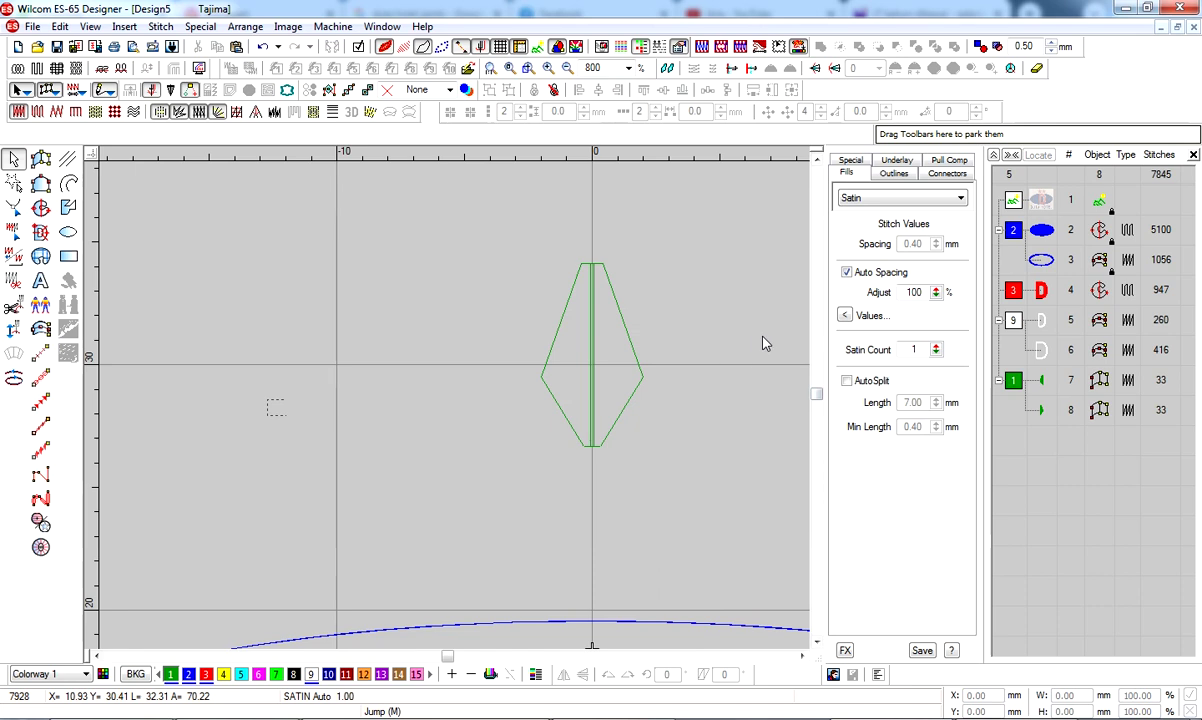
Show the stitches and colour the right half of the star point white
{"action": "left_click", "coordinate": [465, 410]}
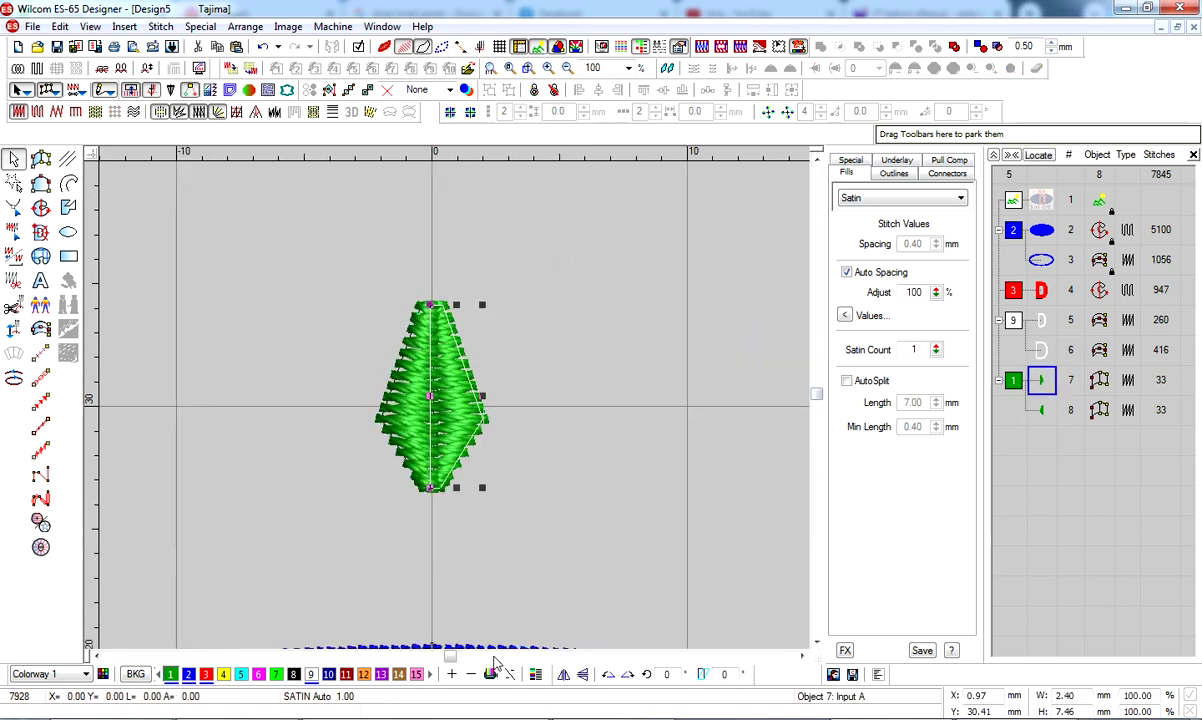
{"action": "key", "text": "Tab"}
{"action": "key", "text": "shift+0"}
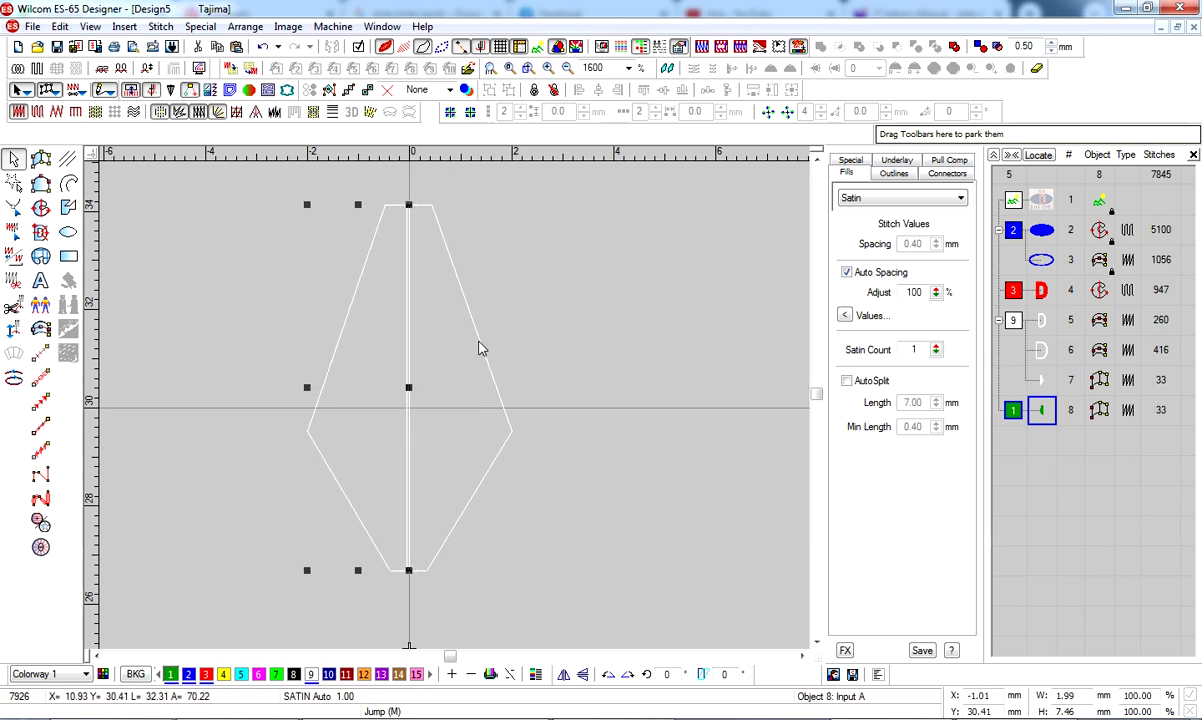
Reshape the white half's inner edge to overlap the left half slightly and colour the left half red
{"action": "left_click", "coordinate": [454, 325]}
{"action": "left_click", "coordinate": [13, 207]}
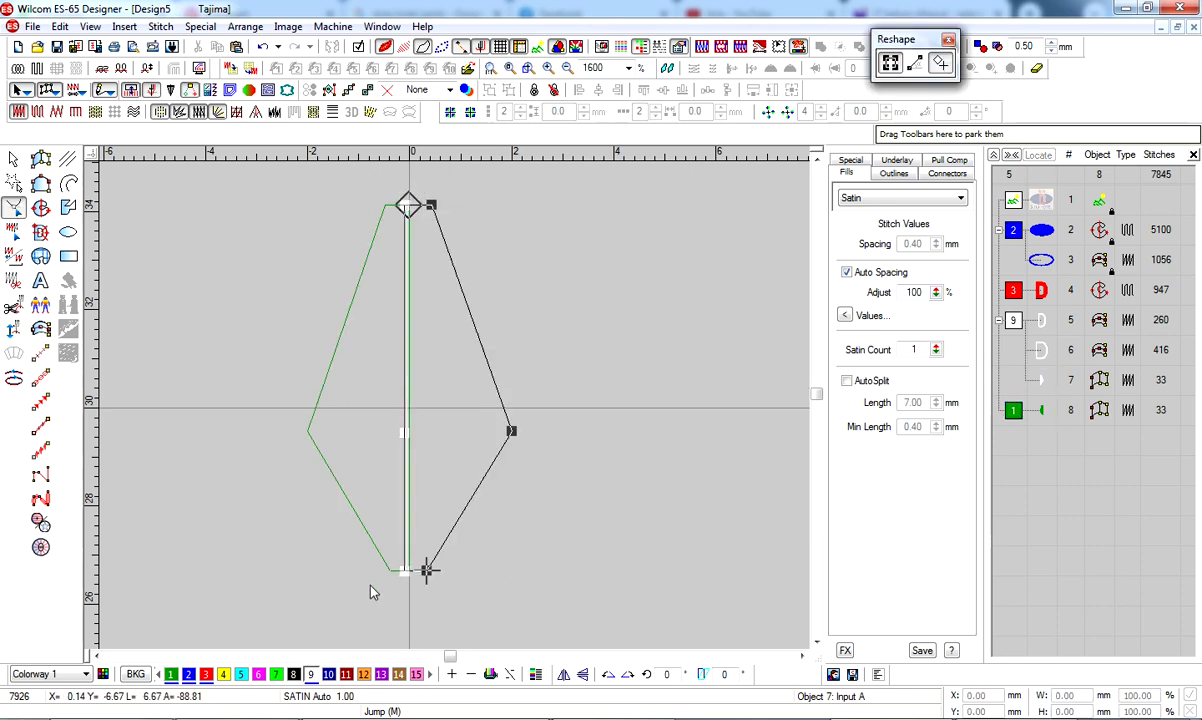
{"action": "key", "text": "Escape"}
{"action": "key", "text": "shift+z"}
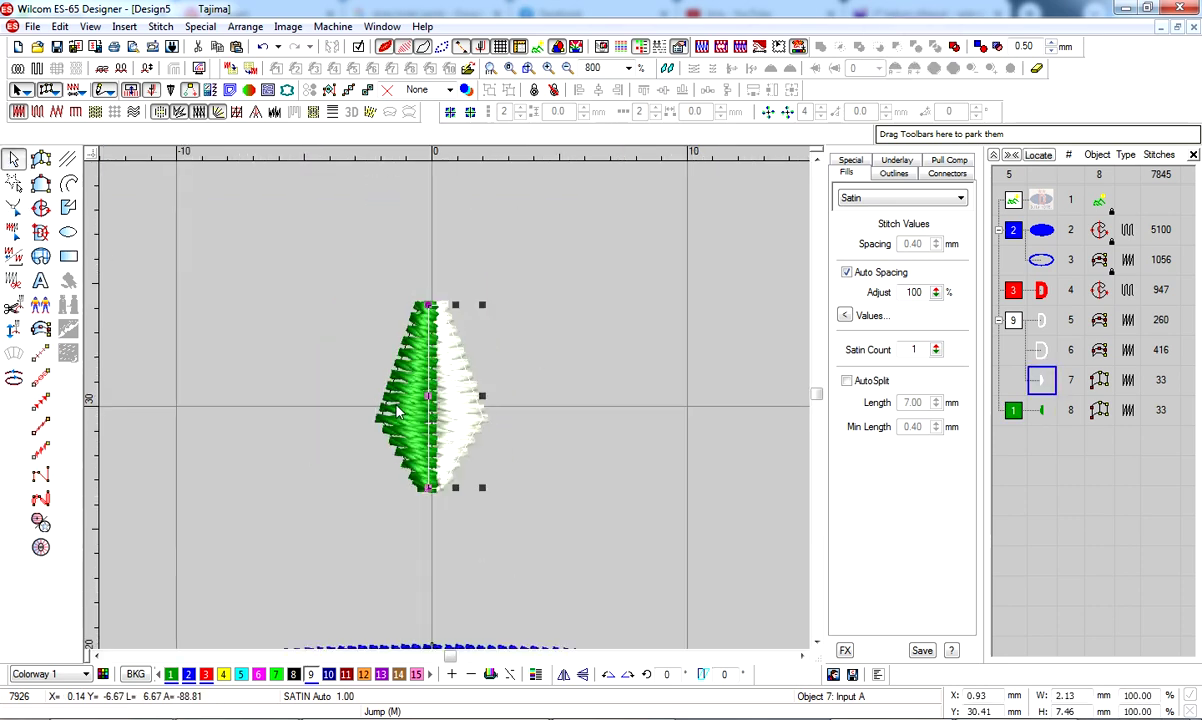
{"action": "key", "text": "Tab"}
{"action": "left_click", "coordinate": [205, 674]}
Set the height of both star point halves together to 7.5 mm
{"action": "left_click_drag", "start_coordinate": [383, 268], "coordinate": [518, 531]}
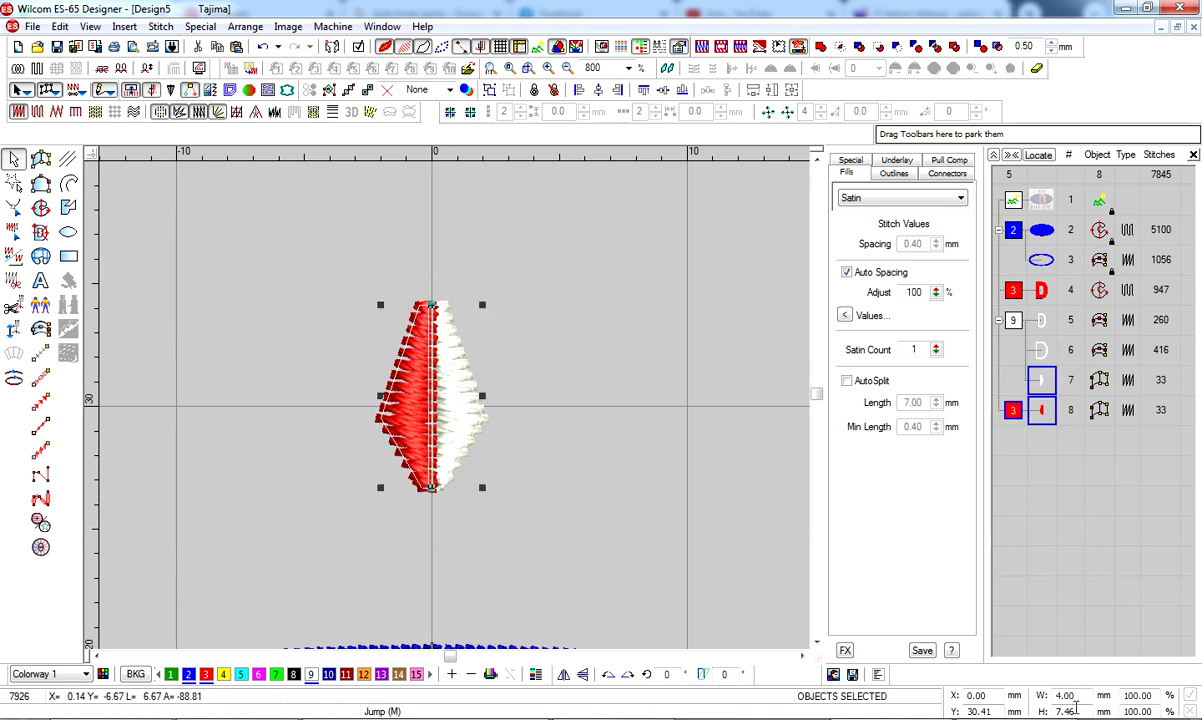
{"action": "type", "text": "7"}
{"action": "key", "text": "Return"}
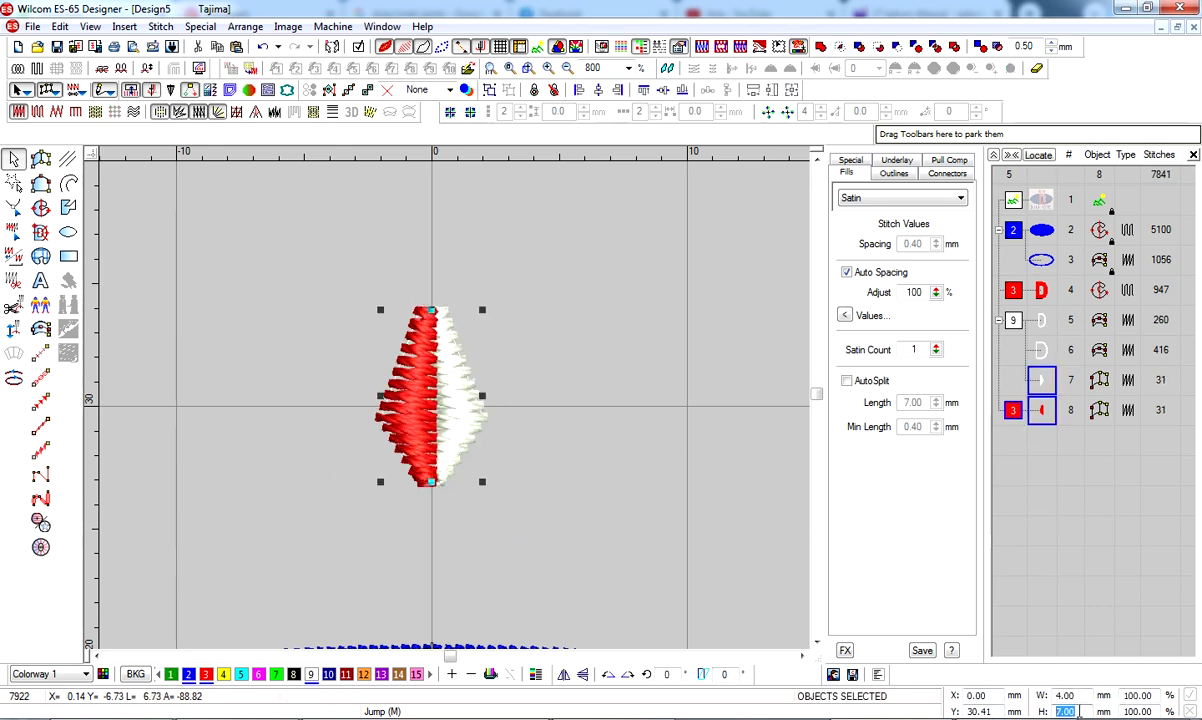
{"action": "type", "text": "7.5"}
{"action": "key", "text": "Return"}
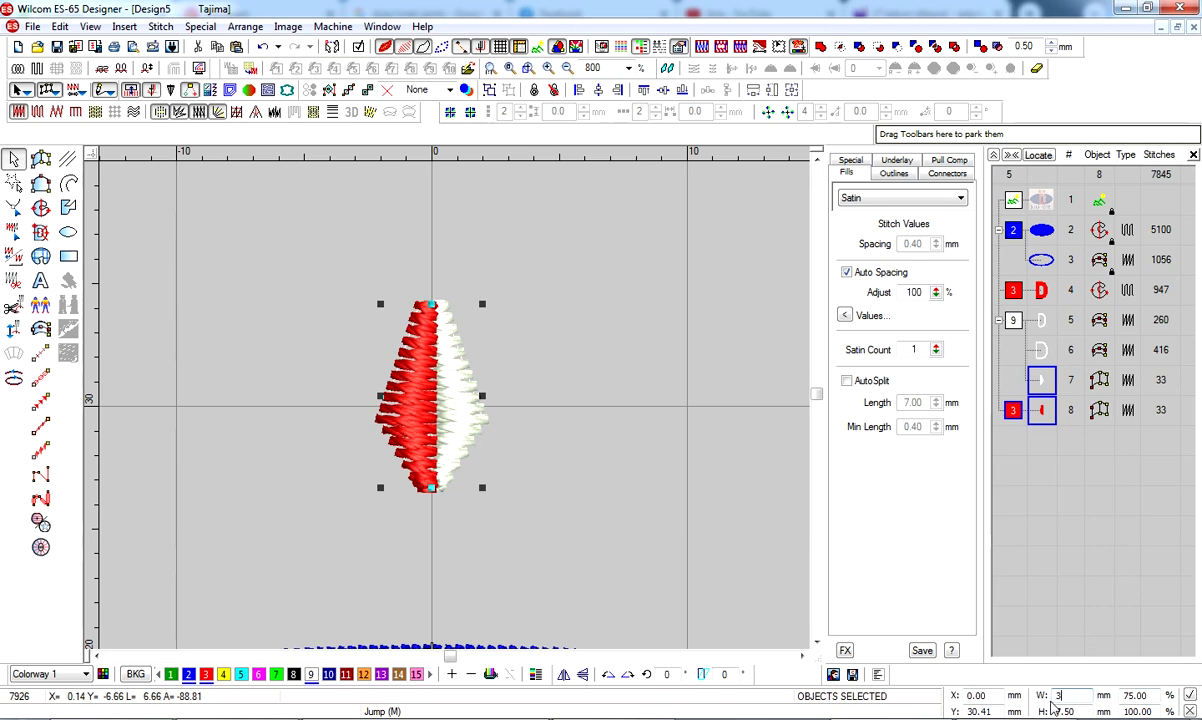
Set the combined width of both star point halves to 3.8 mm and their satin spacing to 0.45 mm with Auto Spacing off
{"action": "key", "text": "Tab"}
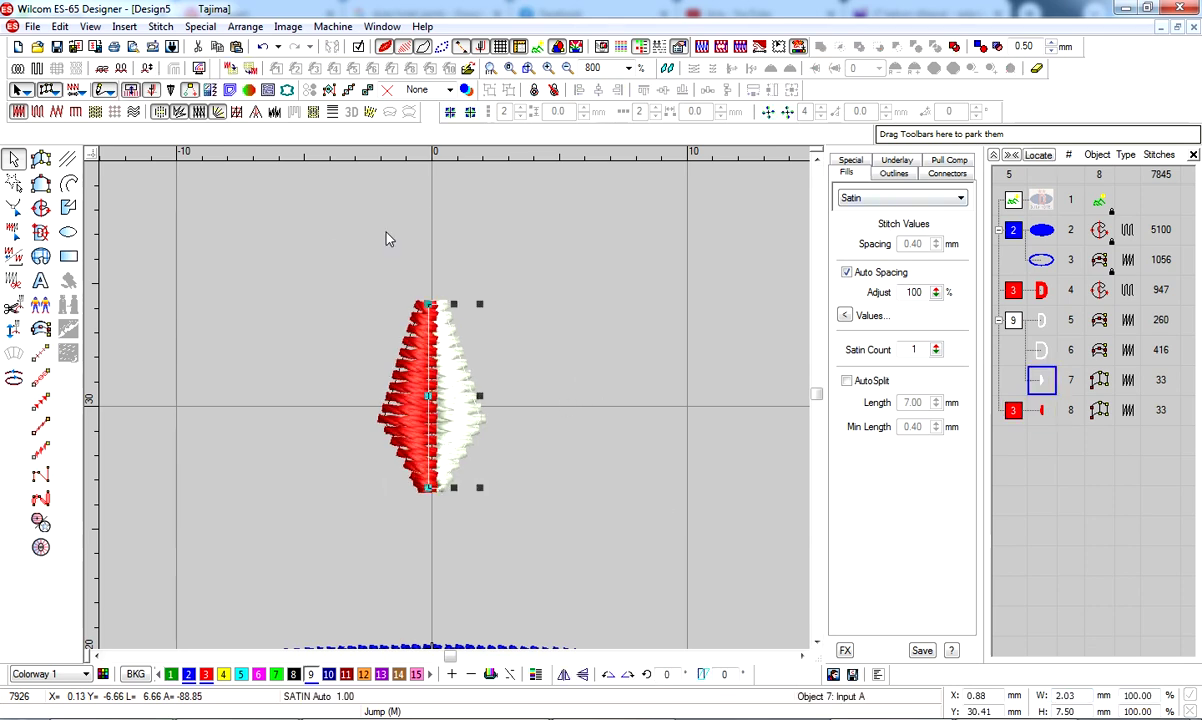
{"action": "key", "text": "Escape"}
{"action": "left_click", "coordinate": [428, 450]}
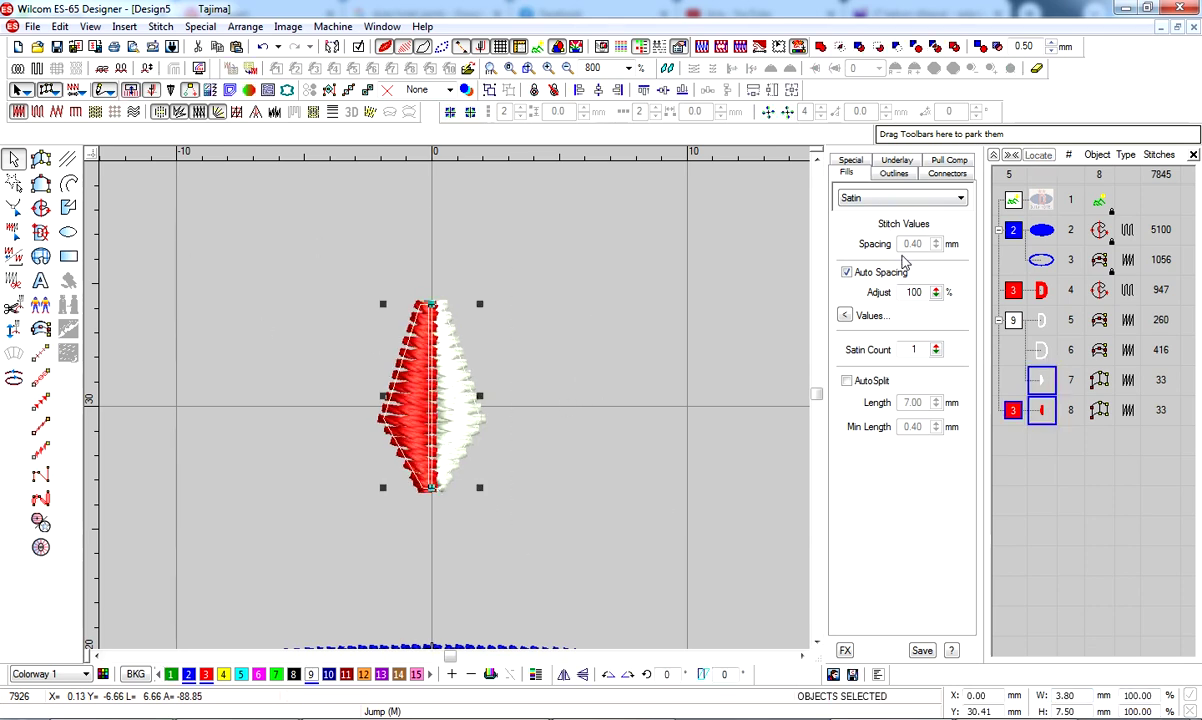
{"action": "left_click", "coordinate": [905, 271]}
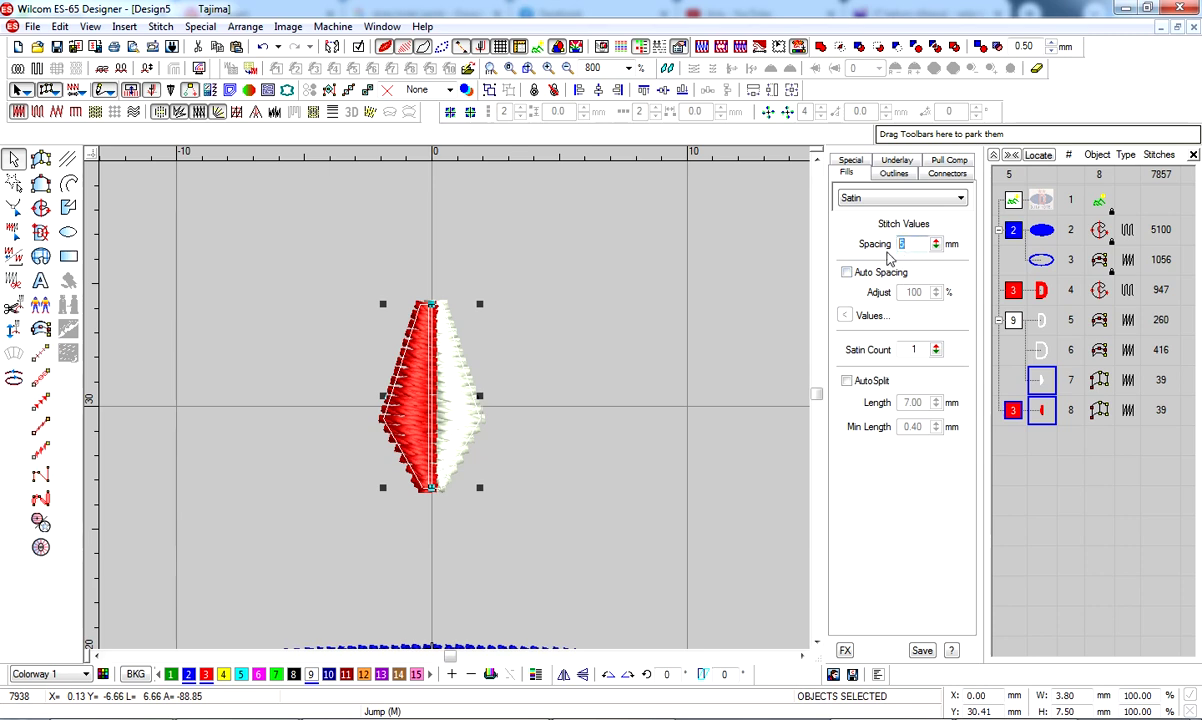
{"action": "key", "text": "Return"}
Reshape each star point half so its stitch entry and exit points sit together at the lower tip
{"action": "key", "text": "h"}
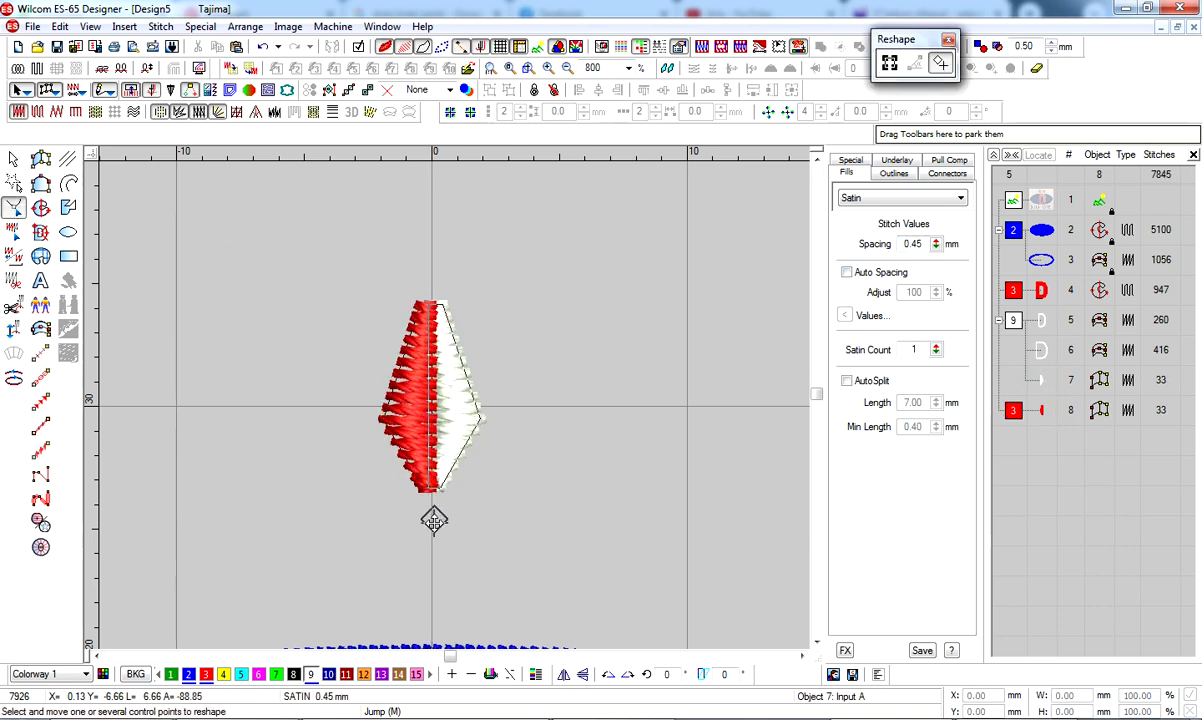
{"action": "key", "text": "Return"}
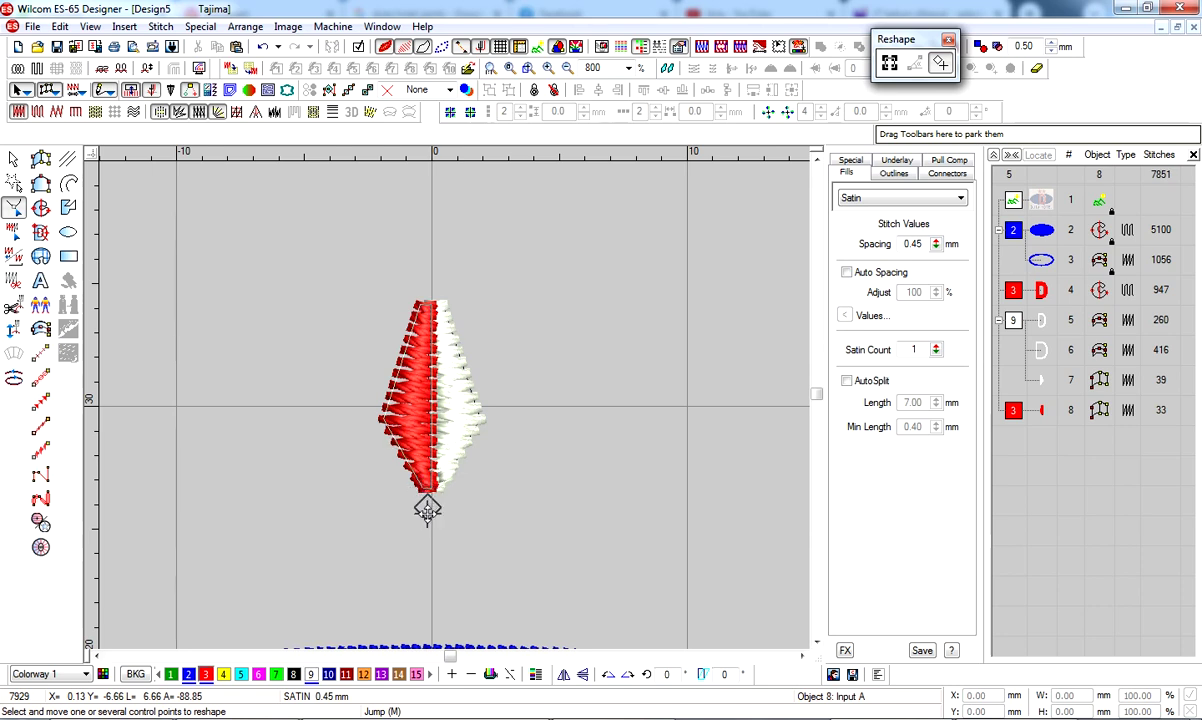
{"action": "key", "text": "Escape"}
Give both star point halves a first underlay of type Edge Run
{"action": "left_click", "coordinate": [896, 160]}
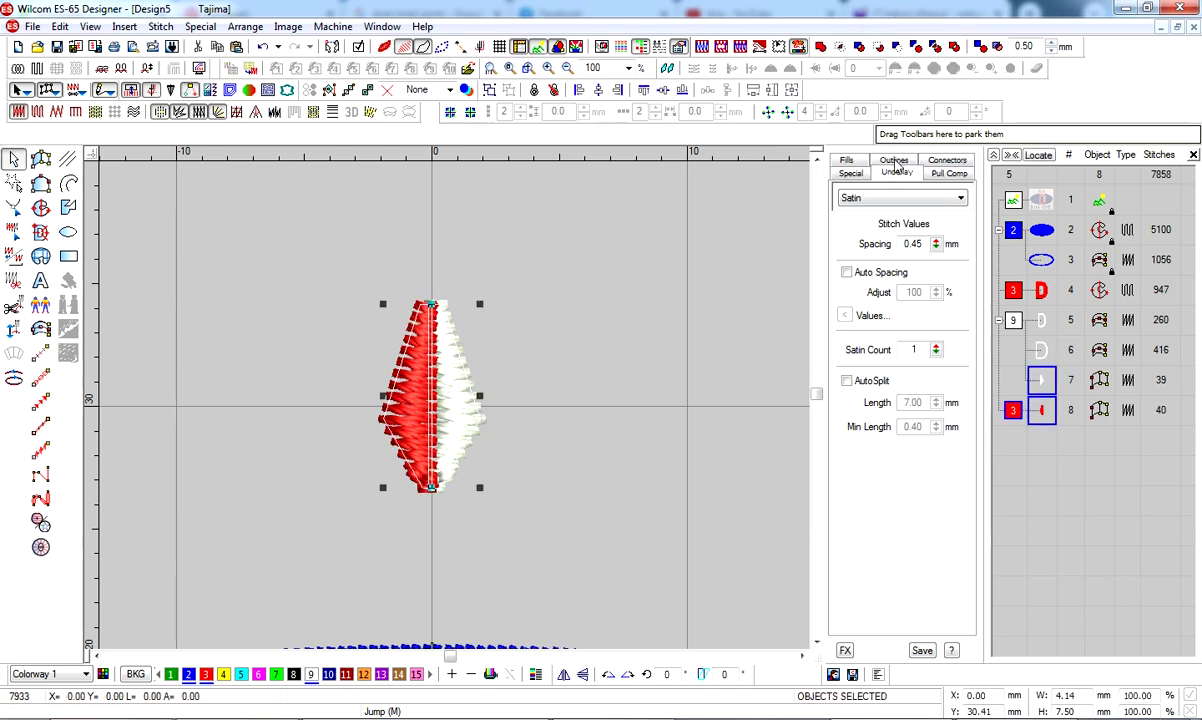
{"action": "left_click", "coordinate": [880, 199]}
{"action": "left_click", "coordinate": [905, 233]}
{"action": "left_click", "coordinate": [895, 259]}
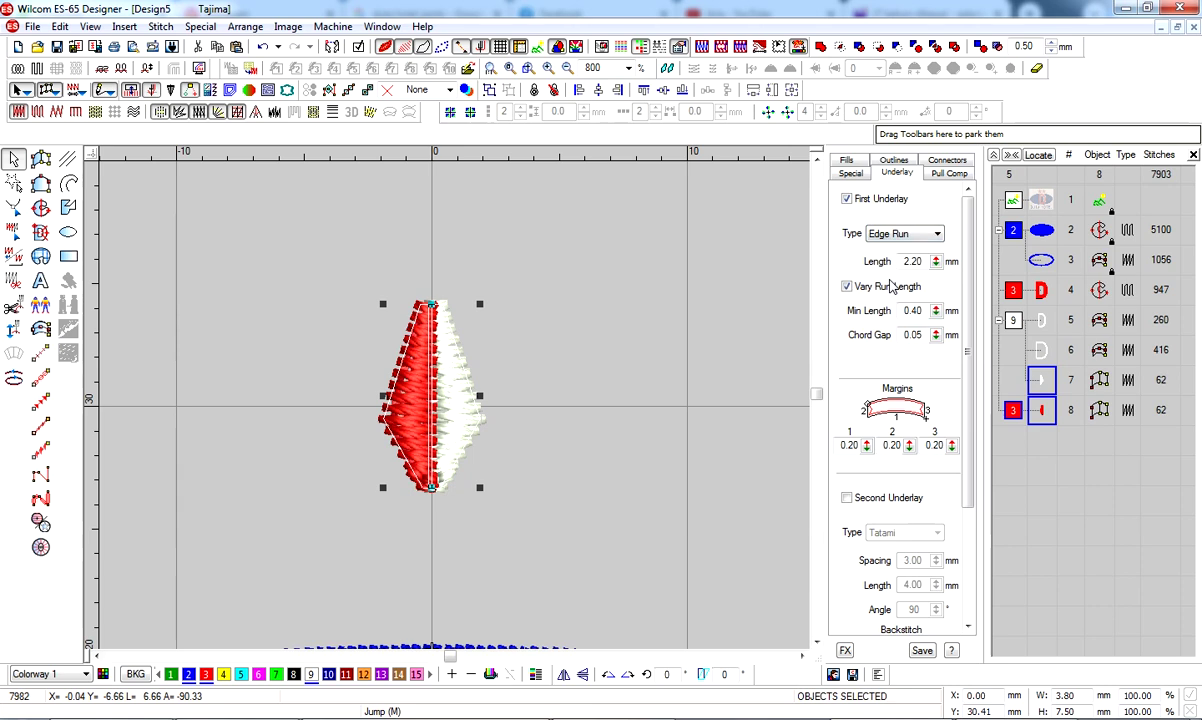
Create a five-point wreath from the two star point halves around their lower tip to form a complete star
{"action": "key", "text": "shift+z"}
{"action": "left_click", "coordinate": [768, 111]}
{"action": "key", "text": "z"}
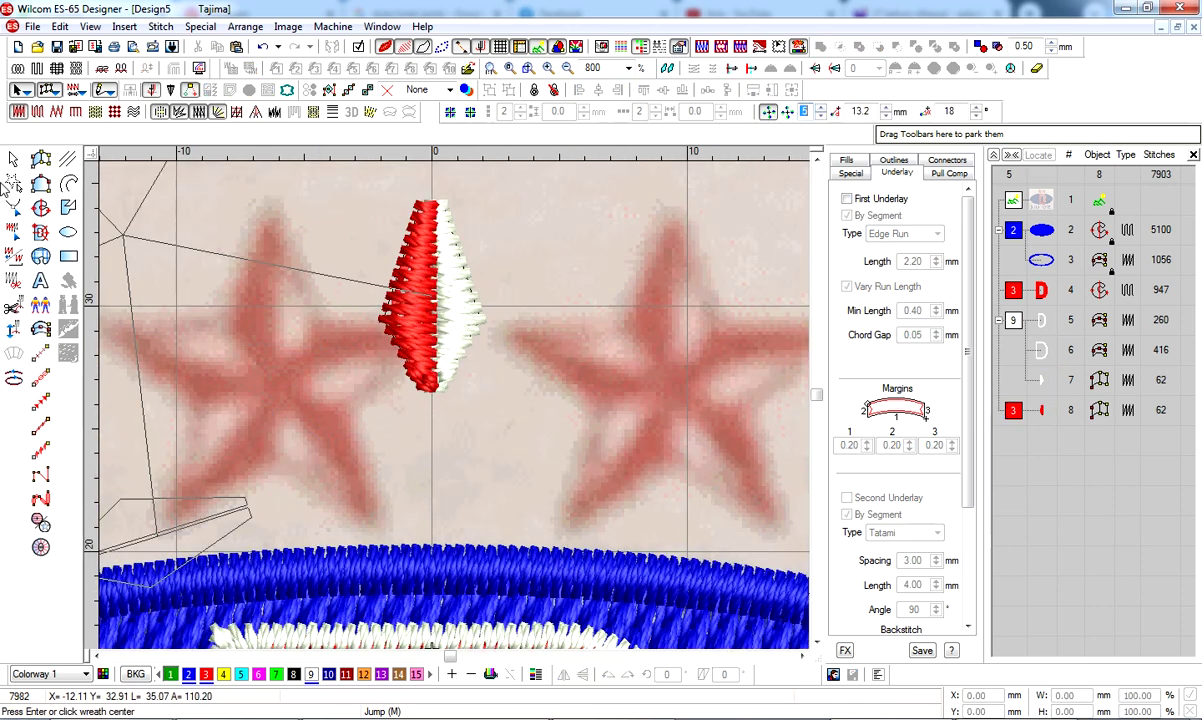
{"action": "key", "text": "Escape"}
{"action": "left_click", "coordinate": [787, 114]}
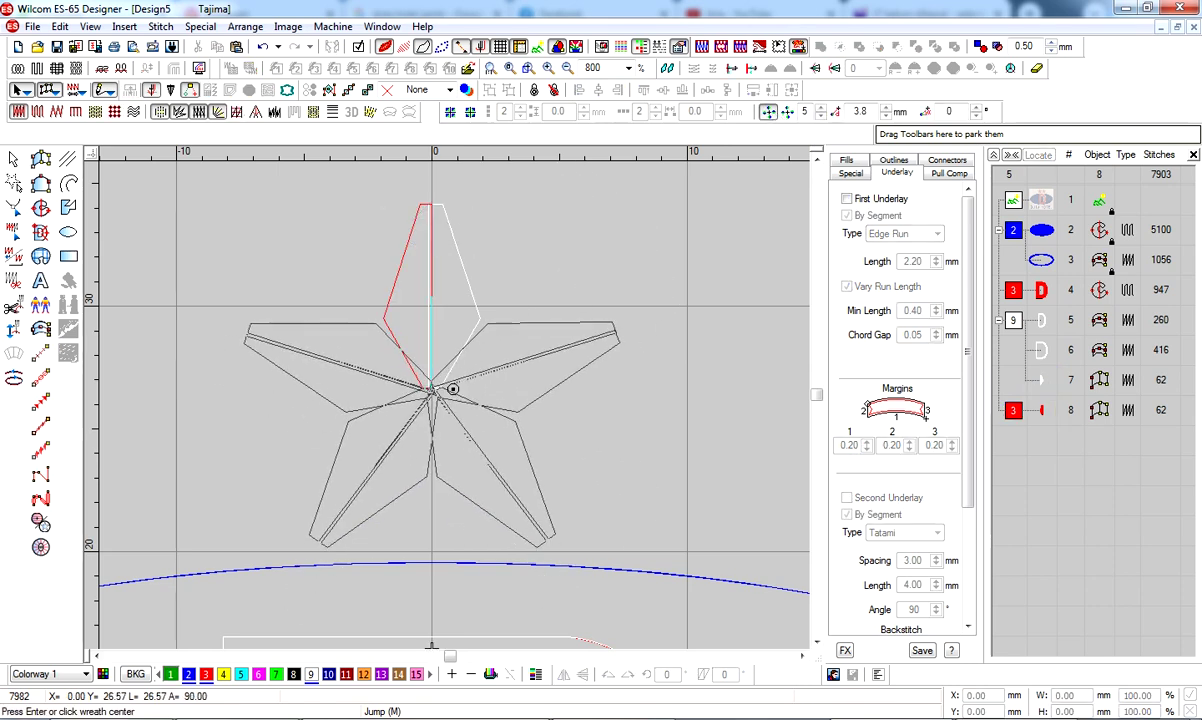
{"action": "left_click", "coordinate": [432, 388]}
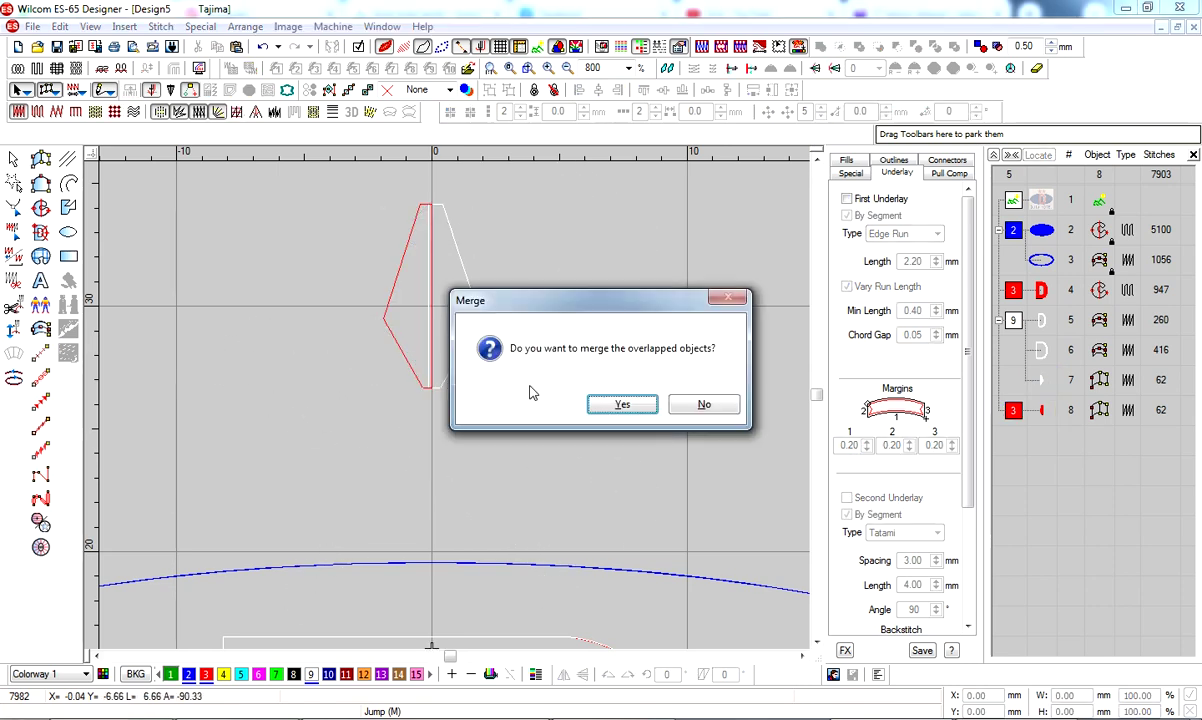
{"action": "left_click", "coordinate": [620, 403]}
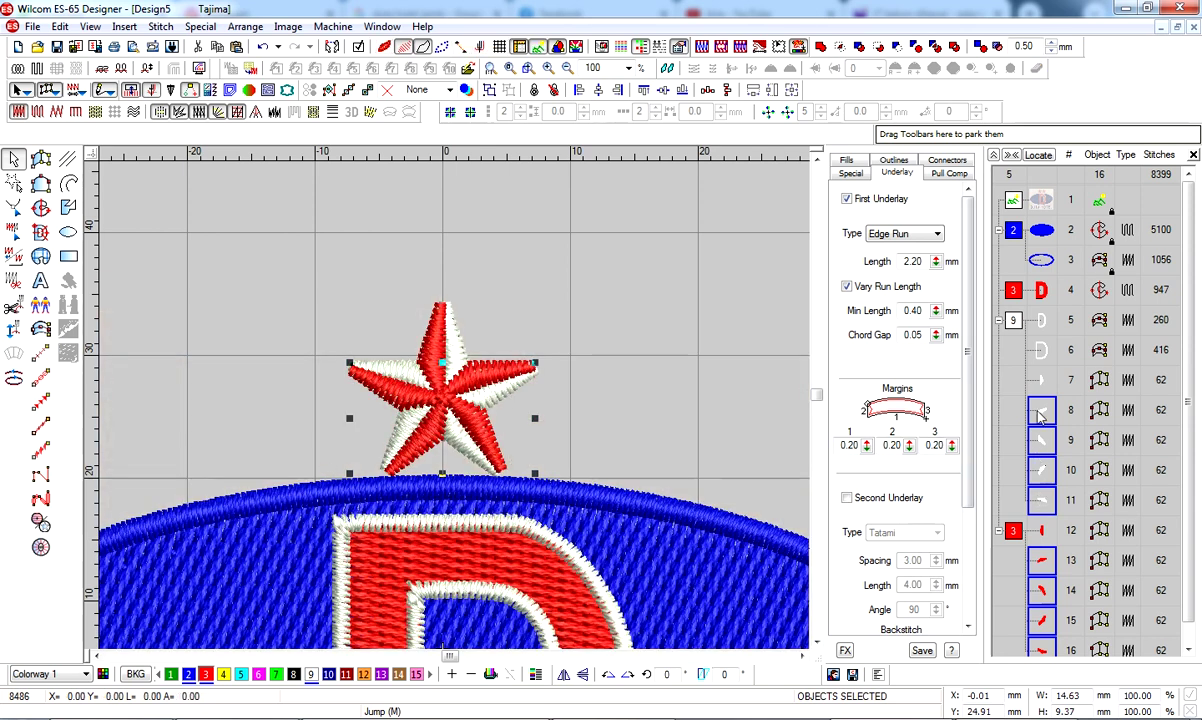
Select all pieces of the star and set its X position to -10 mm
{"action": "left_click", "coordinate": [647, 338]}
{"action": "key", "text": "shift+z"}
{"action": "left_click", "coordinate": [482, 436]}
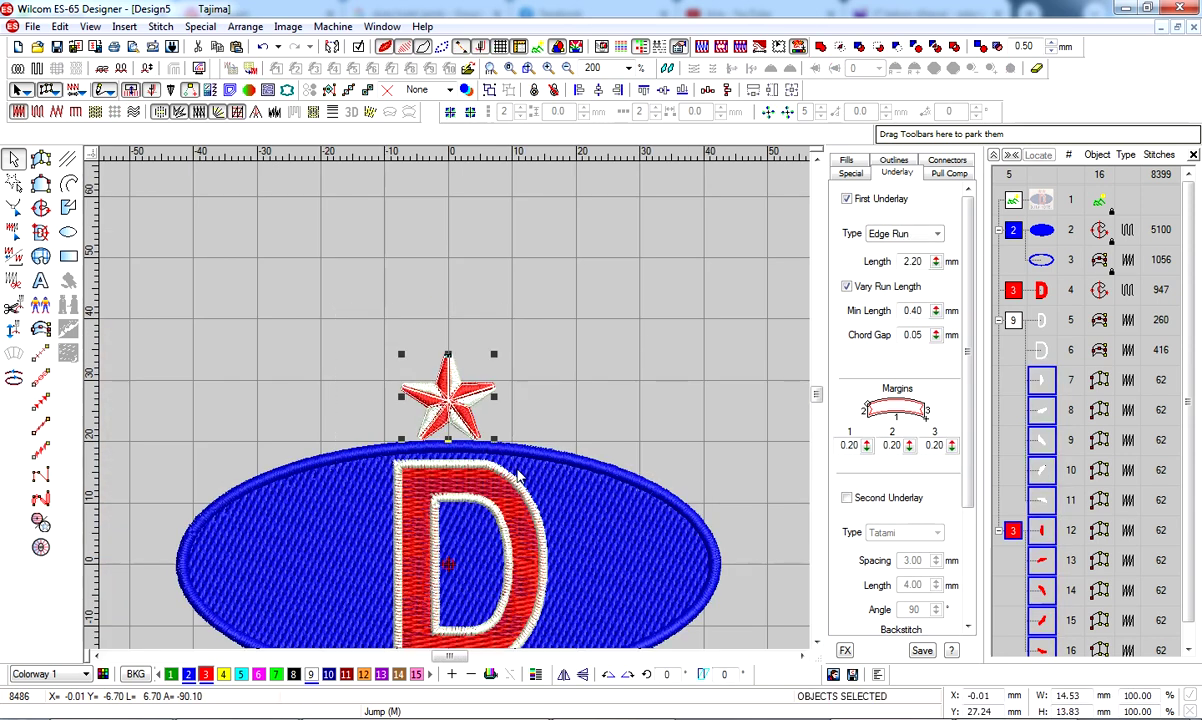
{"action": "key", "text": "z"}
{"action": "left_click_drag", "start_coordinate": [446, 400], "coordinate": [332, 405]}
{"action": "type", "text": "-7.99"}
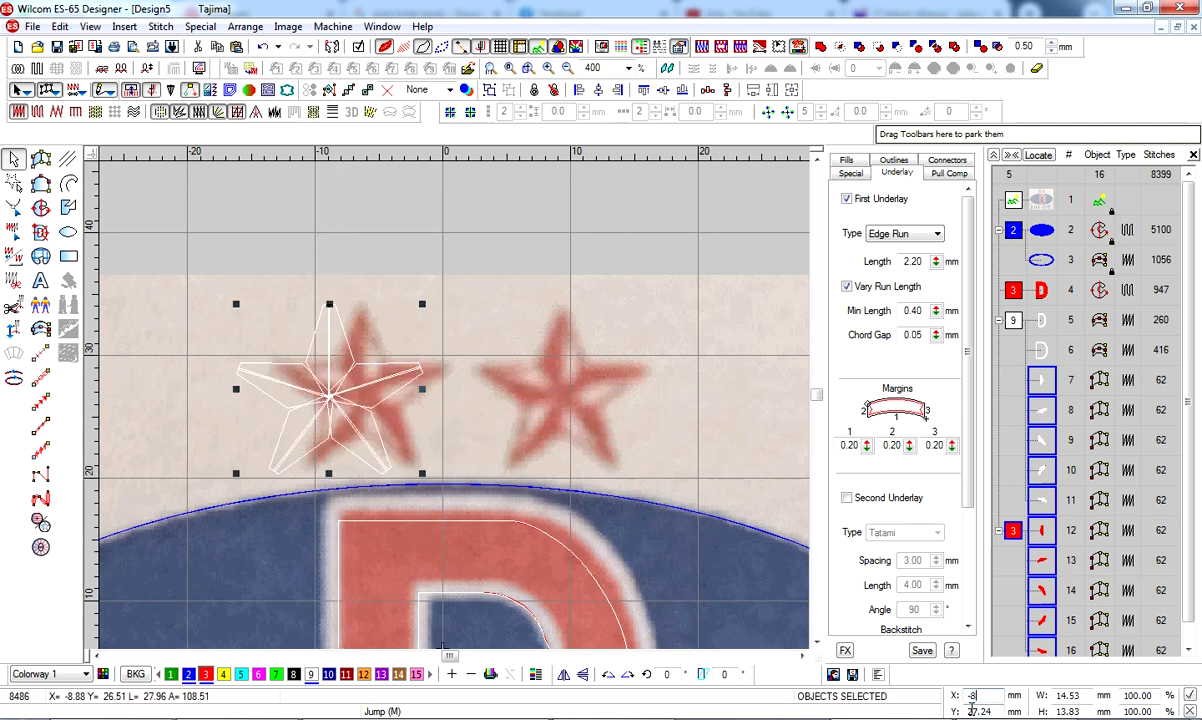
{"action": "key", "text": "Return"}
{"action": "type", "text": "-9.99"}
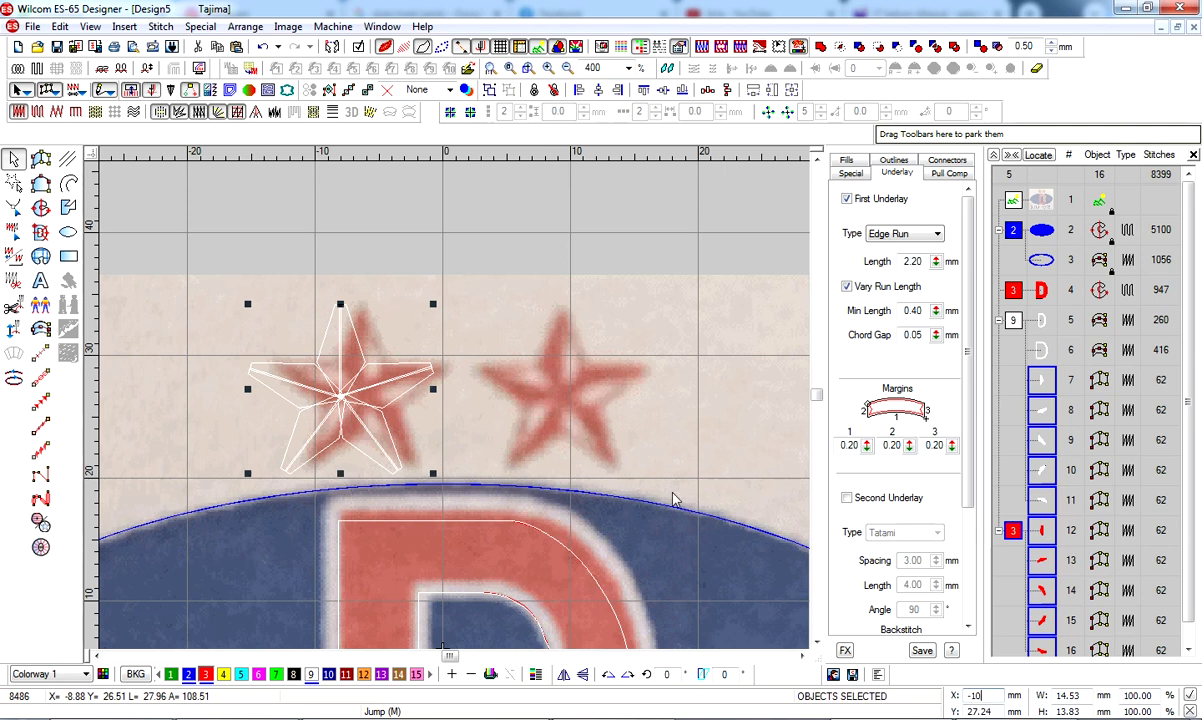
{"action": "key", "text": "Return"}
Nudge the star upward away from the blue oval's border to about Y 28.3 mm
{"action": "key", "text": "t"}
{"action": "key", "text": "Up"}
{"action": "key", "text": "Up"}
{"action": "key", "text": "Up"}
{"action": "key", "text": "Up"}
{"action": "key", "text": "Up"}
{"action": "key", "text": "Up"}
{"action": "key", "text": "Up"}
{"action": "key", "text": "Up"}
{"action": "key", "text": "Up"}
{"action": "key", "text": "Up"}
{"action": "key", "text": "Up"}
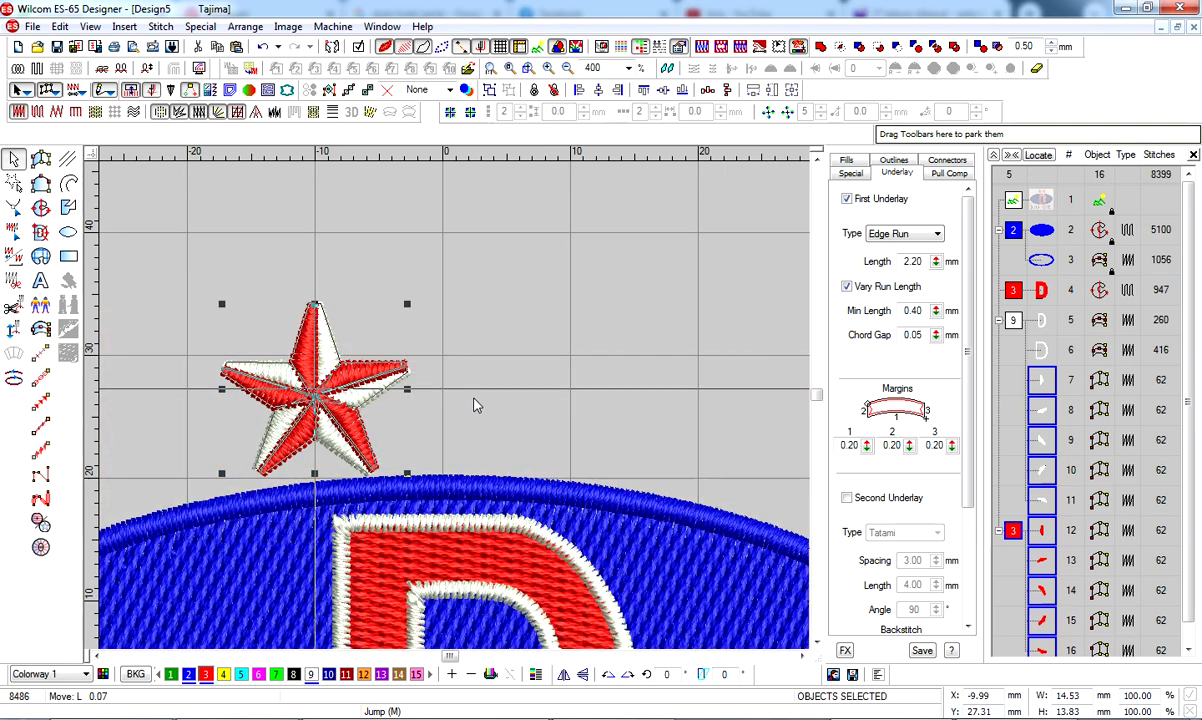
Duplicate the star and place the copy on the opposite side of the centre at about X 10 mm
{"action": "right_click", "coordinate": [382, 327]}
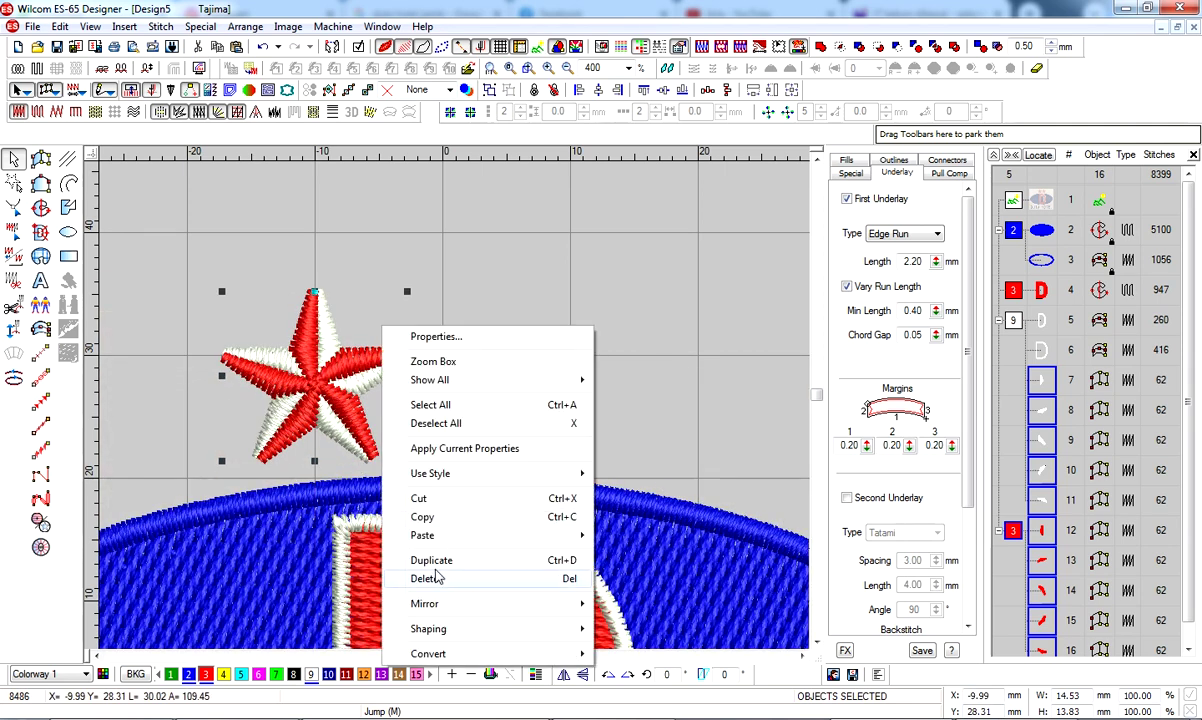
{"action": "left_click", "coordinate": [440, 560]}
{"action": "key", "text": "Return"}
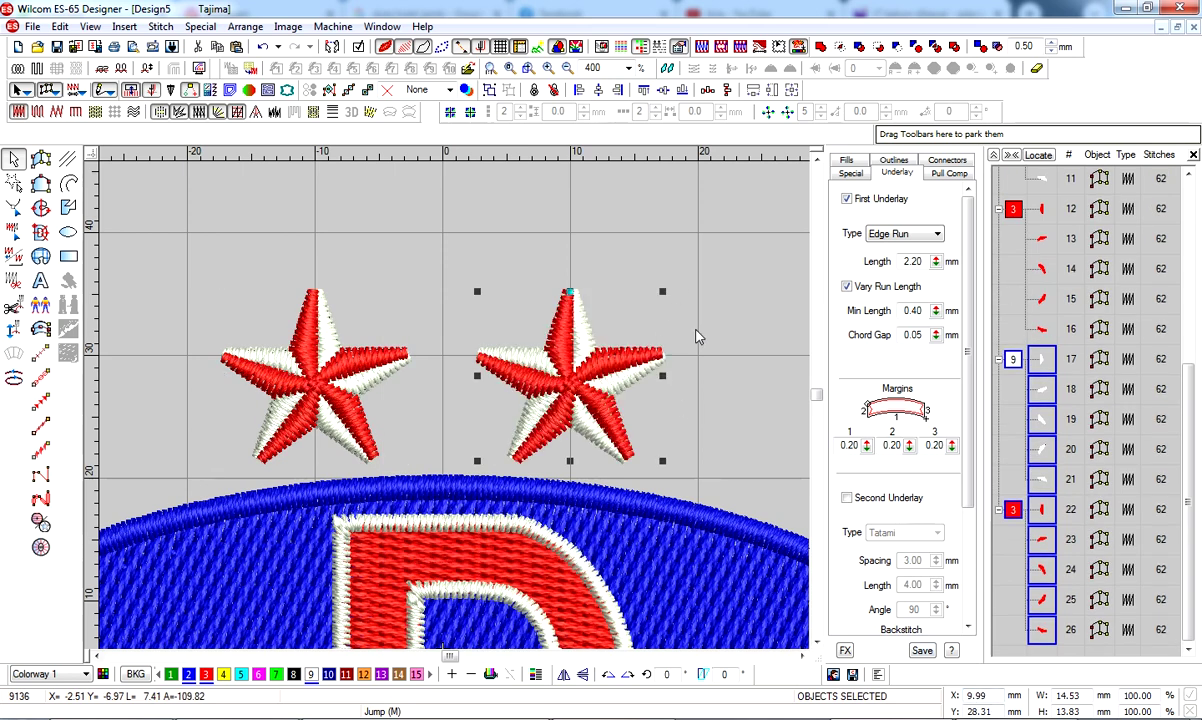
Select both stars and move them in the stitching sequence to directly after the blue oval border, before the red D
{"action": "key", "text": "Escape"}
{"action": "key", "text": "shift+z"}
{"action": "key", "text": "shift+z"}
{"action": "key", "text": "z"}
{"action": "left_click", "coordinate": [1013, 358]}
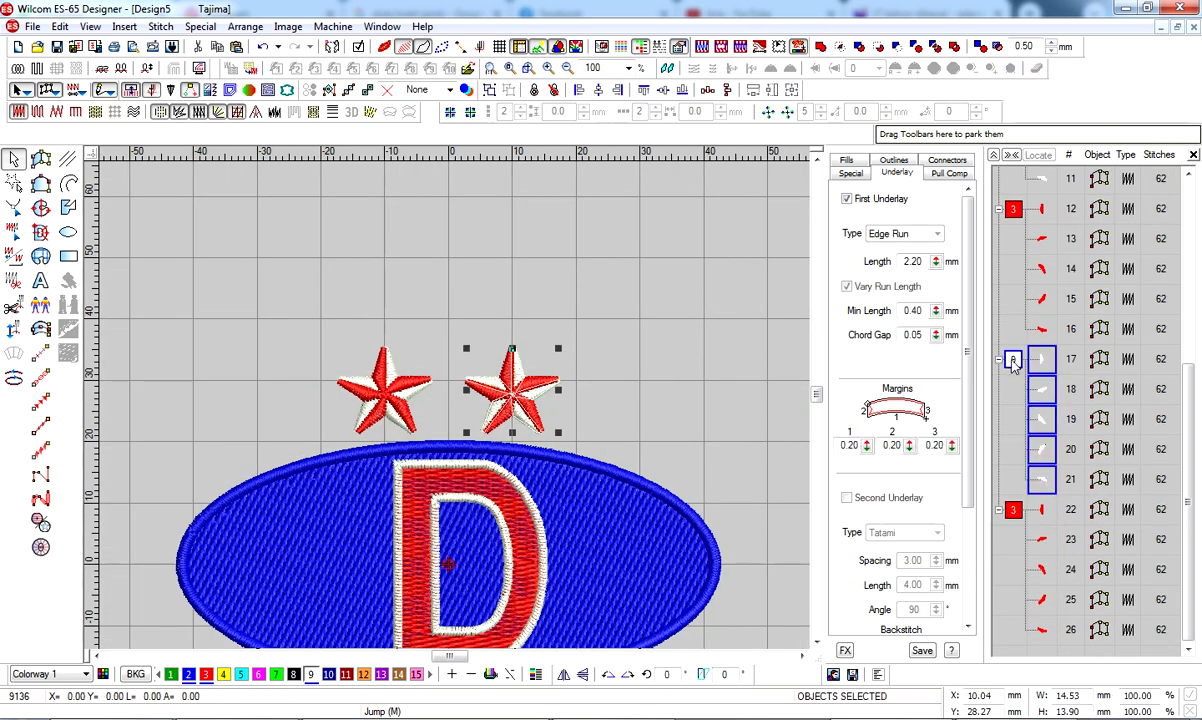
{"action": "key", "text": "Escape"}
{"action": "key", "text": "z"}
{"action": "key", "text": "shift+z"}
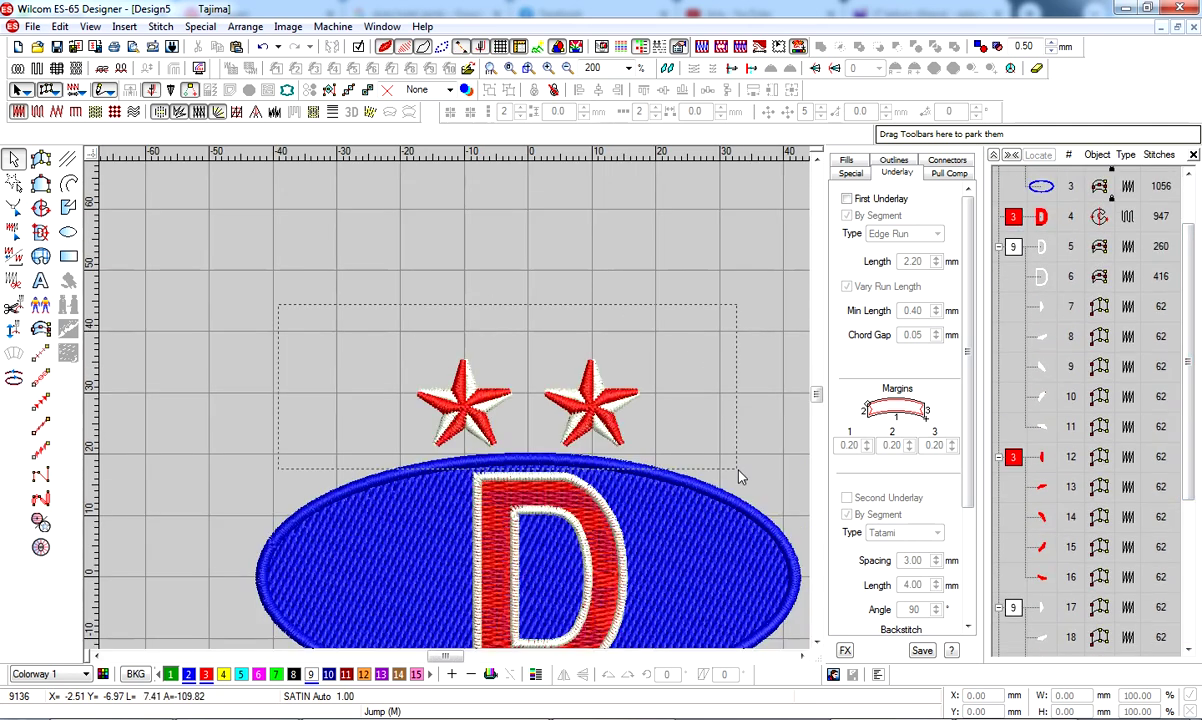
{"action": "left_click_drag", "start_coordinate": [740, 477], "coordinate": [740, 477]}
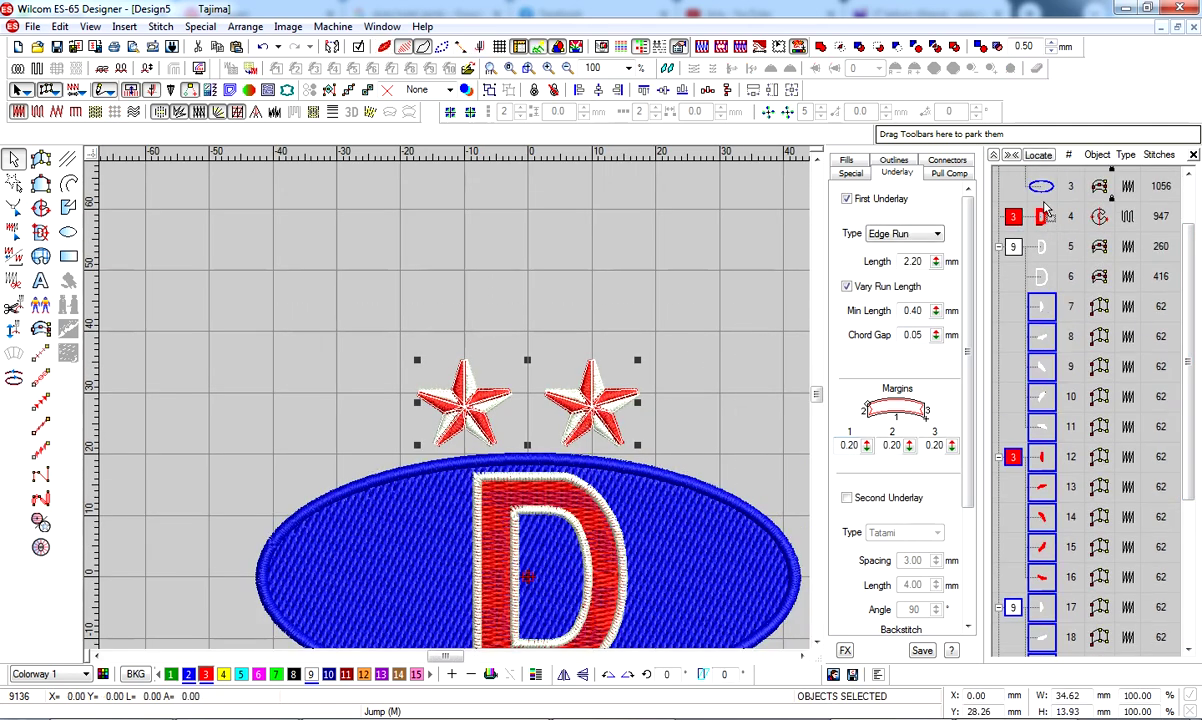
{"action": "left_click_drag", "start_coordinate": [1054, 216], "coordinate": [1052, 214]}
{"action": "left_click", "coordinate": [642, 270]}
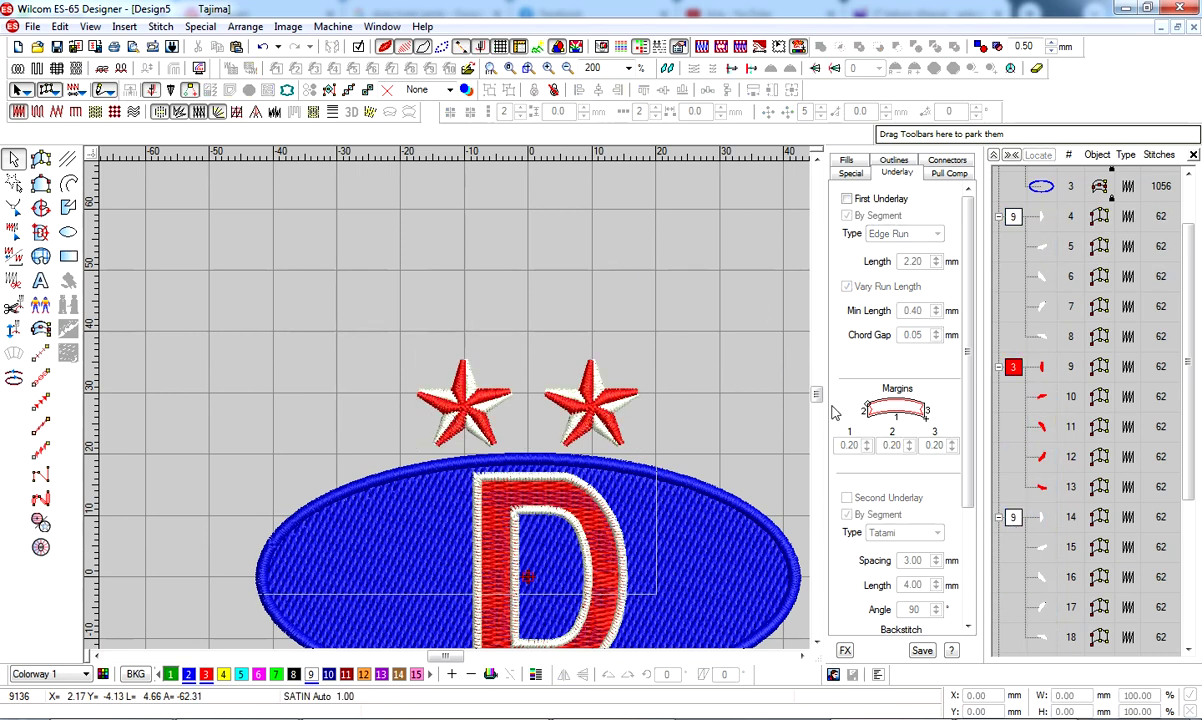
Resequence the first star's white halves counterclockwise from the top point so the one on the right point stitches last
{"action": "scroll", "coordinate": [596, 424], "scroll_direction": "up", "scroll_amount": 1}
{"action": "scroll", "coordinate": [534, 376], "scroll_direction": "down", "scroll_amount": 1}
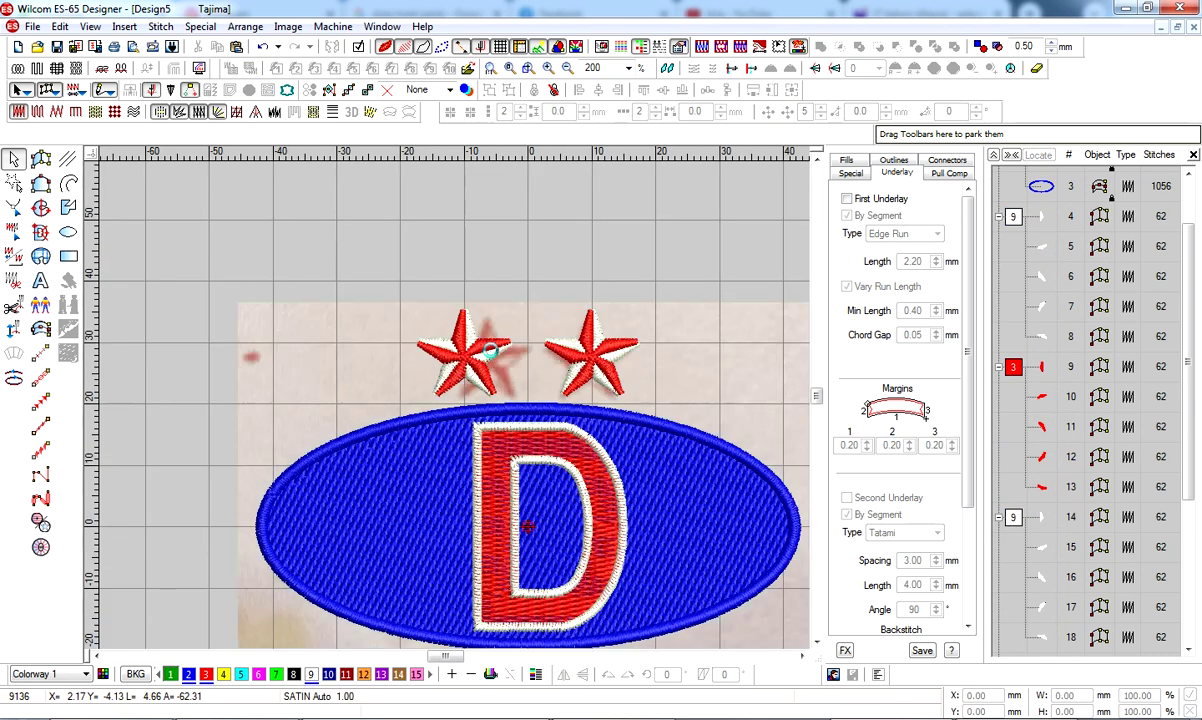
{"action": "scroll", "coordinate": [491, 357], "scroll_direction": "up", "scroll_amount": 2}
{"action": "key", "text": "d"}
{"action": "left_click", "coordinate": [534, 320]}
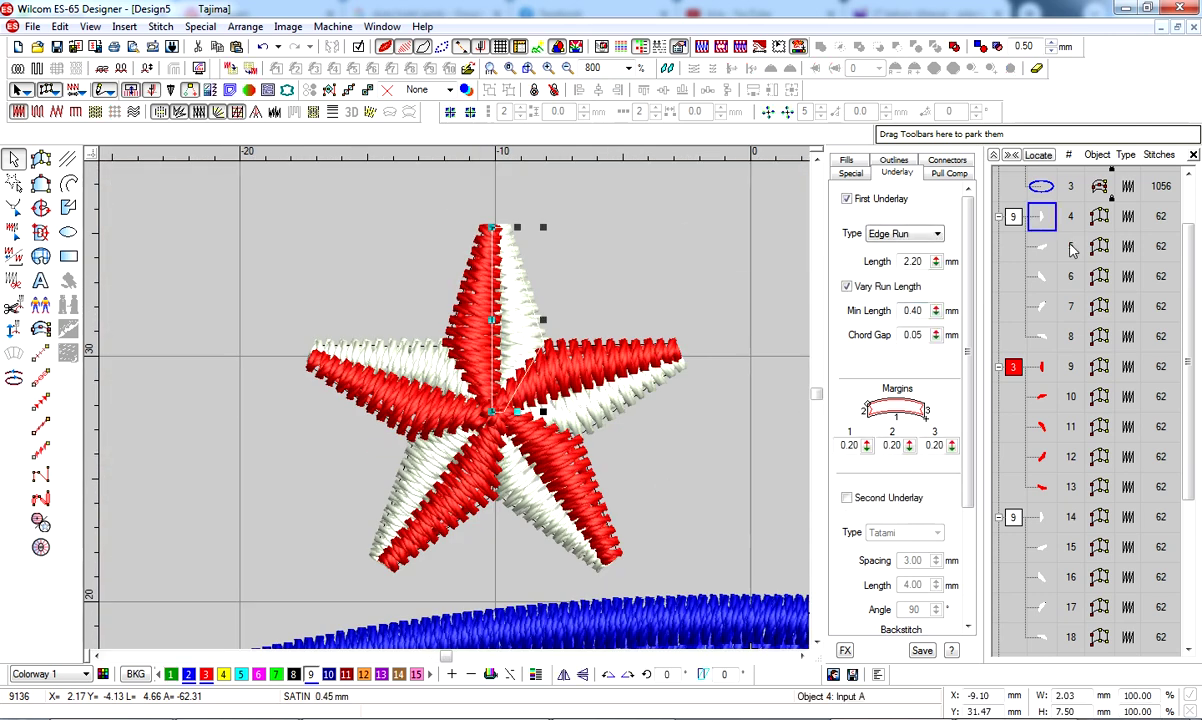
{"action": "left_click", "coordinate": [1042, 246]}
{"action": "left_click", "coordinate": [1046, 278]}
{"action": "left_click", "coordinate": [1042, 306]}
{"action": "left_click", "coordinate": [1042, 336]}
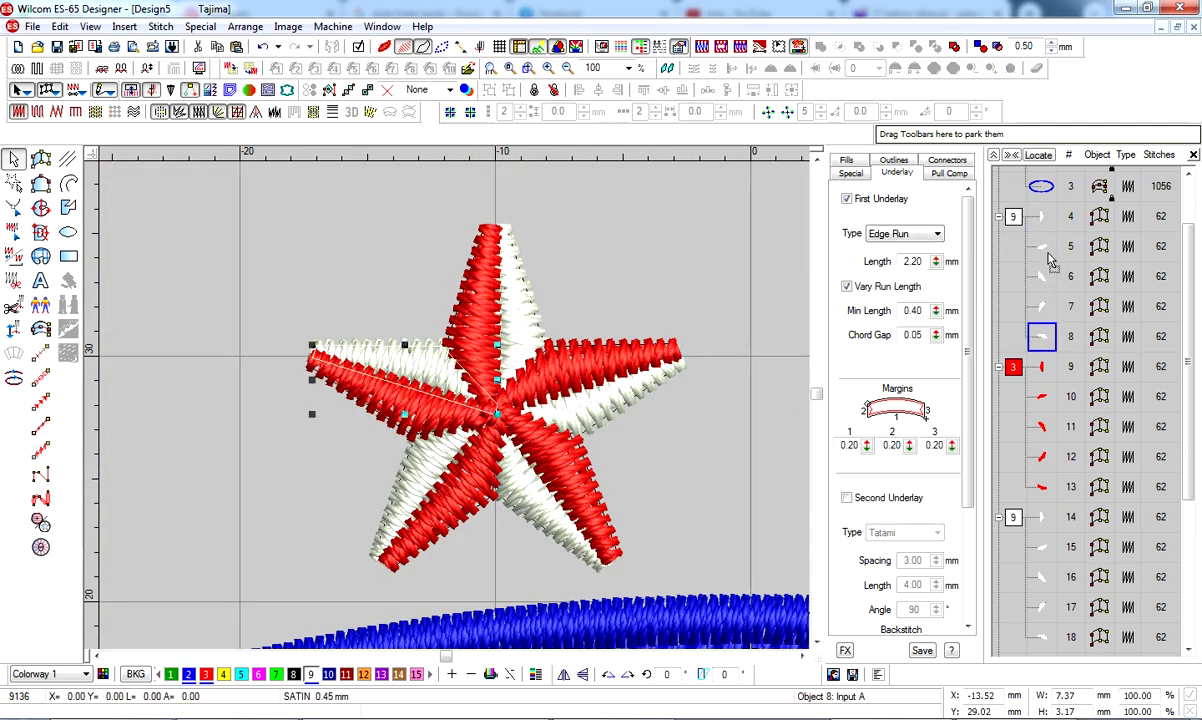
{"action": "left_click", "coordinate": [1042, 246]}
{"action": "left_click", "coordinate": [1042, 306]}
{"action": "left_click", "coordinate": [1042, 276]}
{"action": "left_click", "coordinate": [1042, 306]}
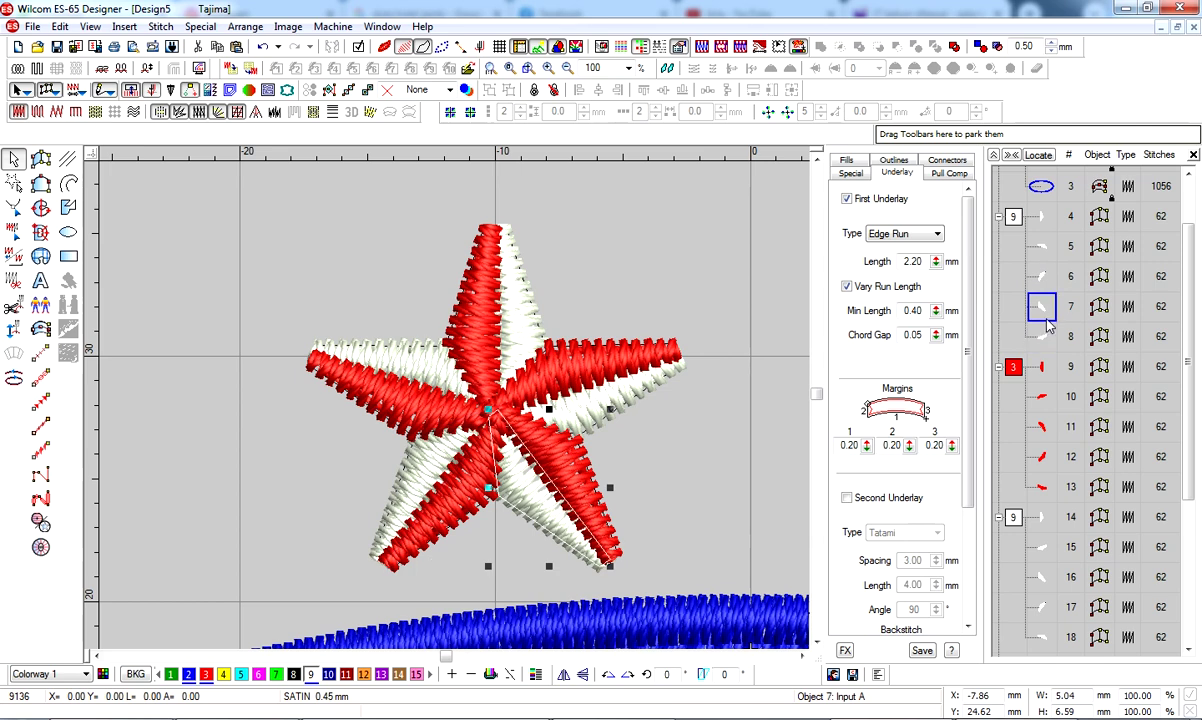
{"action": "left_click", "coordinate": [1042, 336]}
Move the exit point of the first star's last white half toward the second star and resequence the second star's white halves directly after it
{"action": "key", "text": "h"}
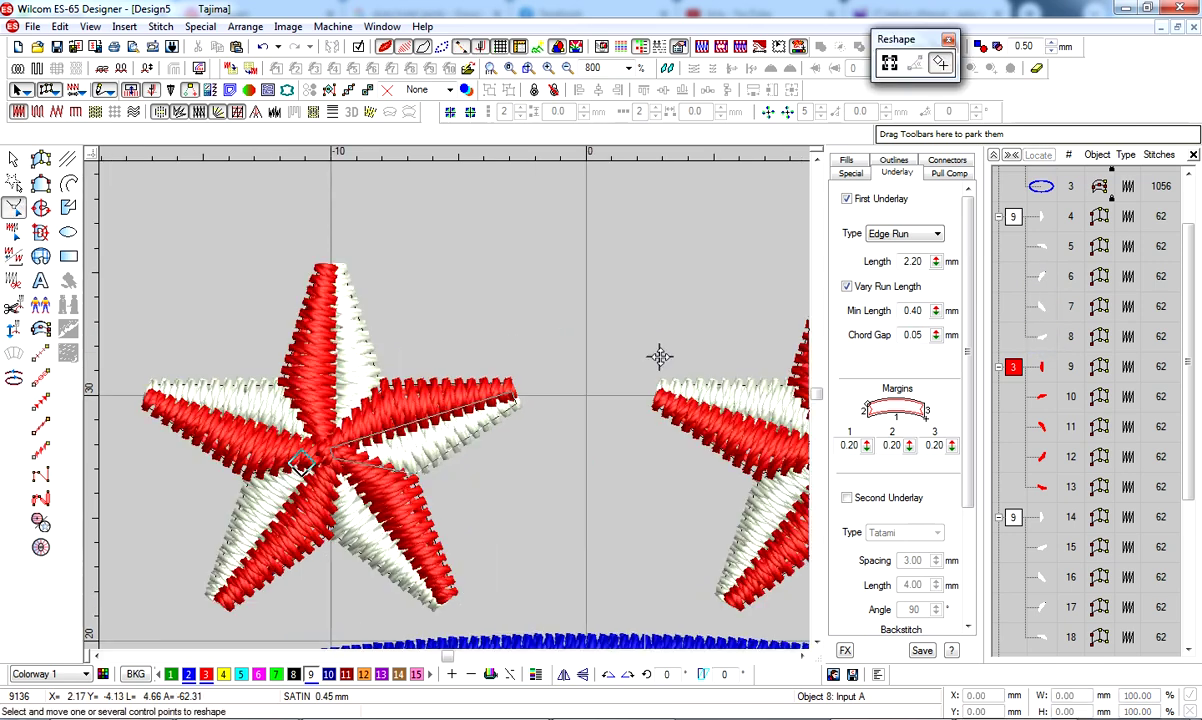
{"action": "key", "text": "Escape"}
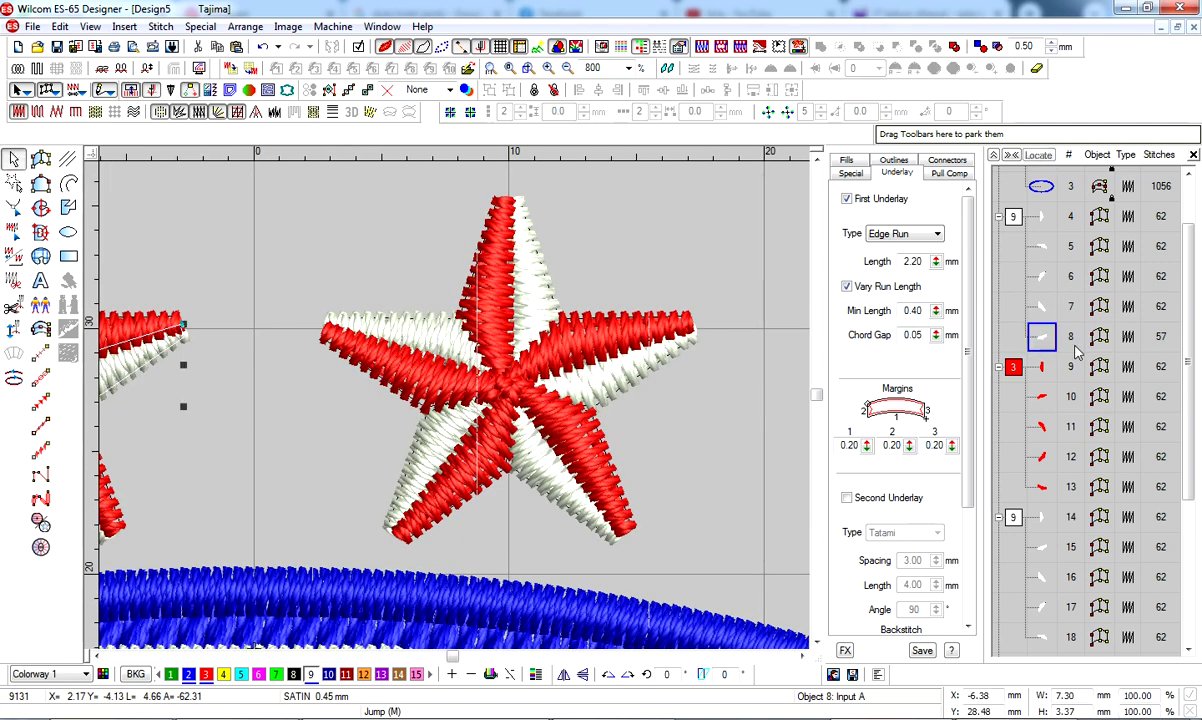
{"action": "left_click", "coordinate": [1013, 516]}
{"action": "left_click_drag", "start_coordinate": [1013, 516], "coordinate": [1046, 373]}
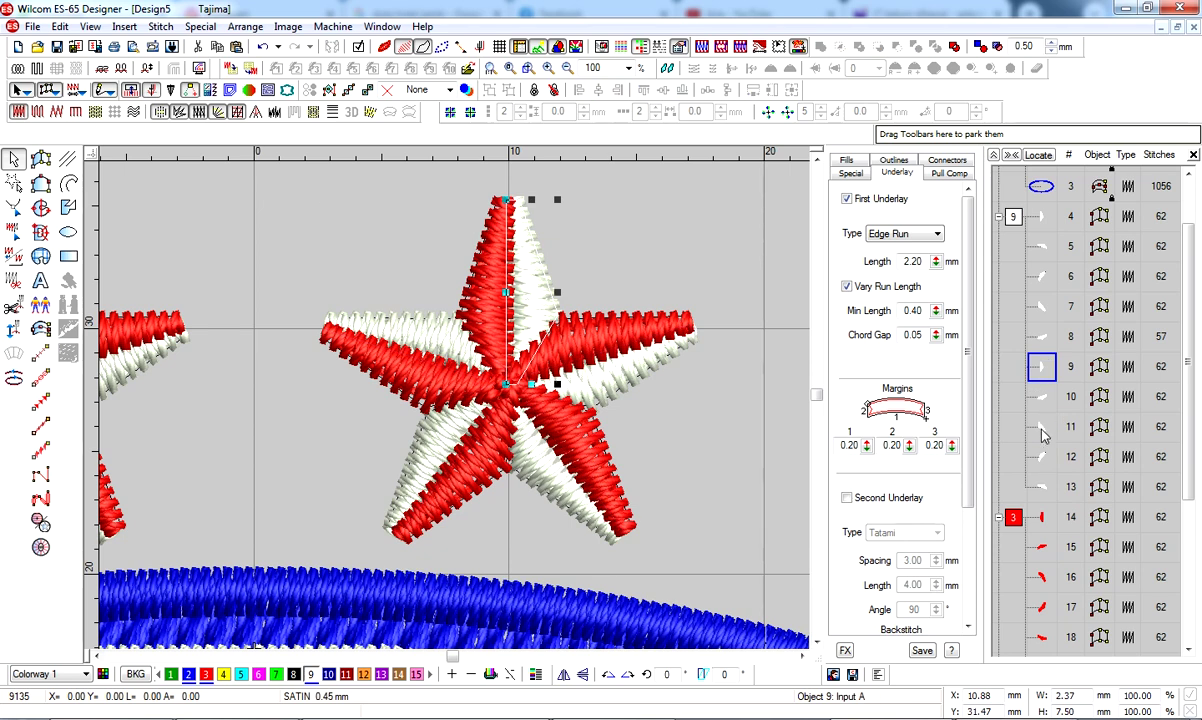
Resequence the second star's upper-left white half to stitch first among its whites and move its entry point beside that point's outer tip
{"action": "left_click", "coordinate": [1042, 487]}
{"action": "left_click", "coordinate": [1040, 336]}
{"action": "left_click", "coordinate": [1040, 366]}
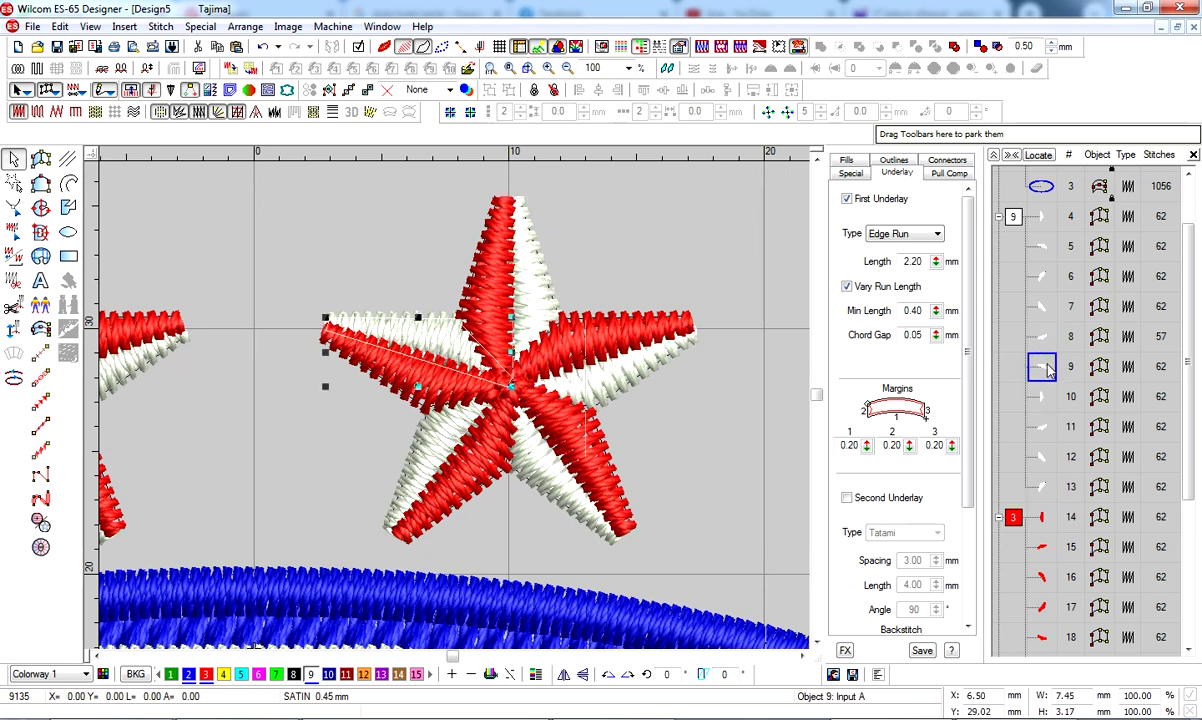
{"action": "key", "text": "h"}
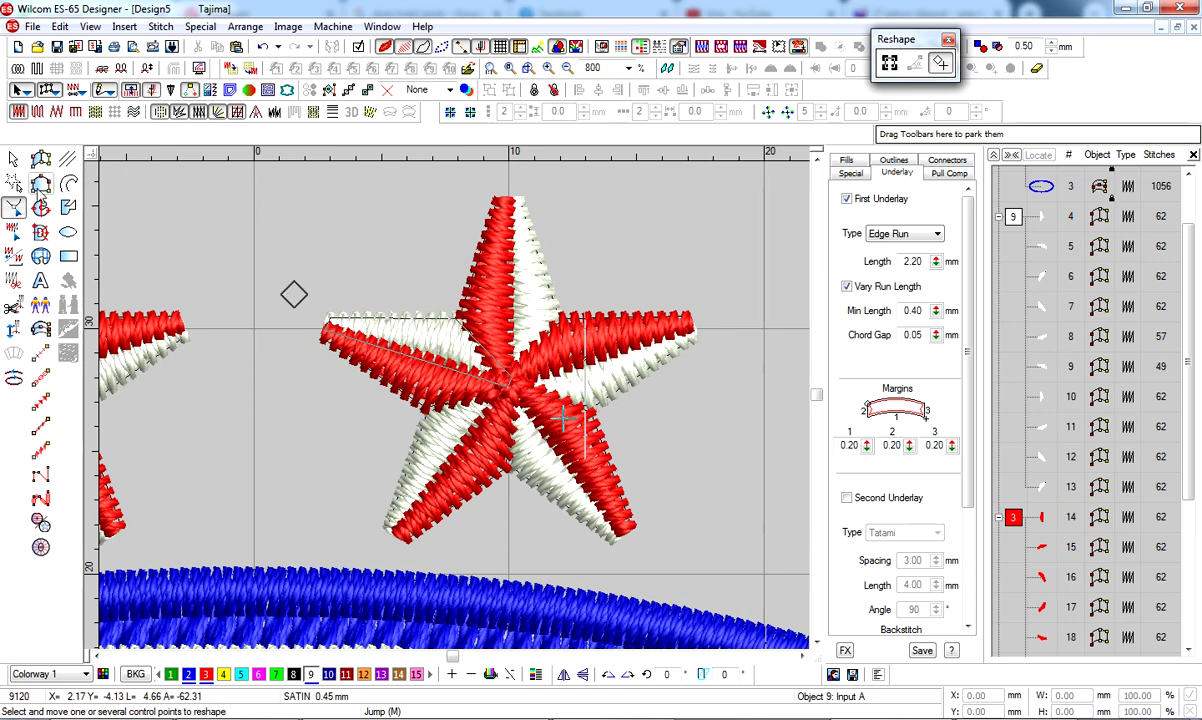
{"action": "left_click", "coordinate": [13, 158]}
Examine the stitching order of the second star's remaining white halves and view both stars together
{"action": "left_click", "coordinate": [1042, 398]}
{"action": "left_click", "coordinate": [1042, 426]}
{"action": "left_click", "coordinate": [1042, 456]}
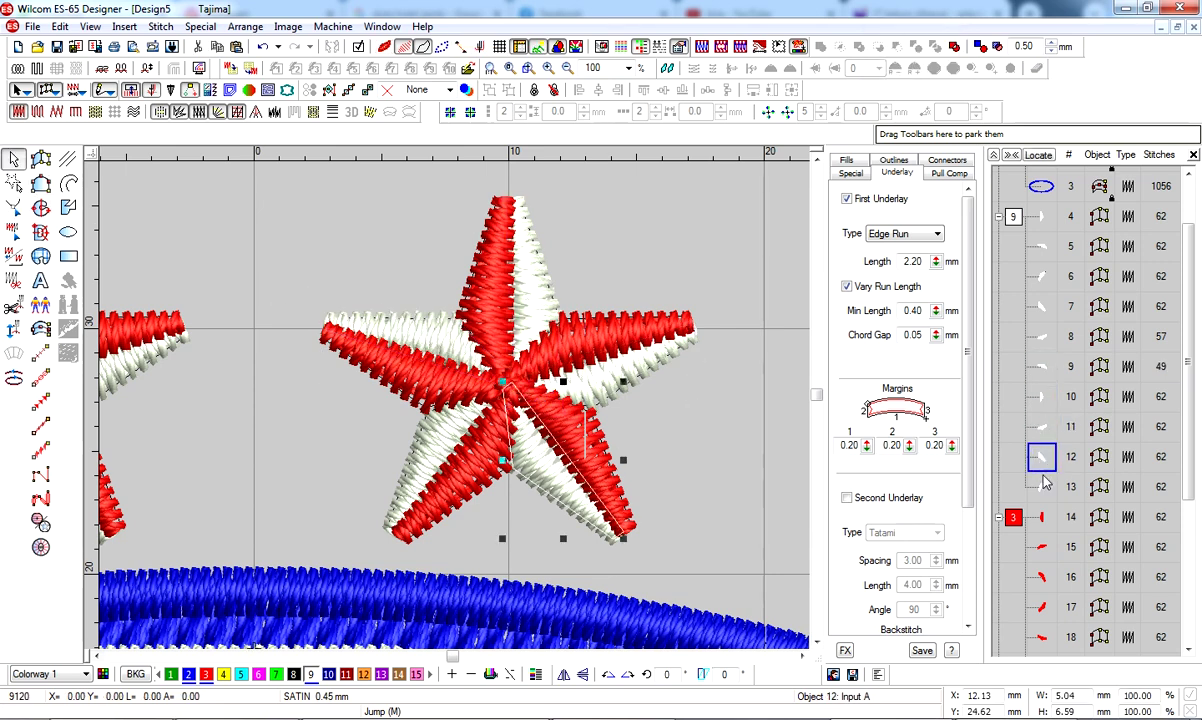
{"action": "left_click", "coordinate": [1042, 487]}
{"action": "left_click", "coordinate": [1043, 518]}
{"action": "key", "text": "shift+z"}
{"action": "left_click", "coordinate": [649, 358]}
{"action": "scroll", "coordinate": [660, 390], "scroll_direction": "down", "scroll_amount": 2}
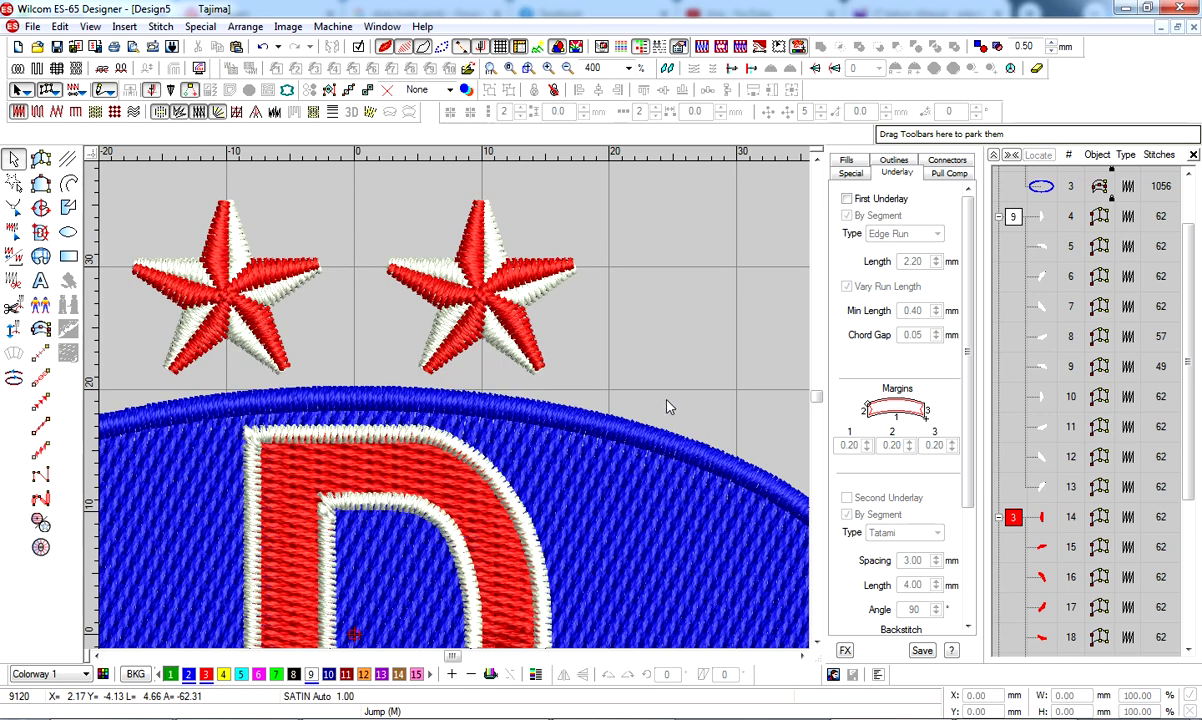
Step through the red halves of the stars in the object sequence to examine their stitching order
{"action": "left_click", "coordinate": [443, 657]}
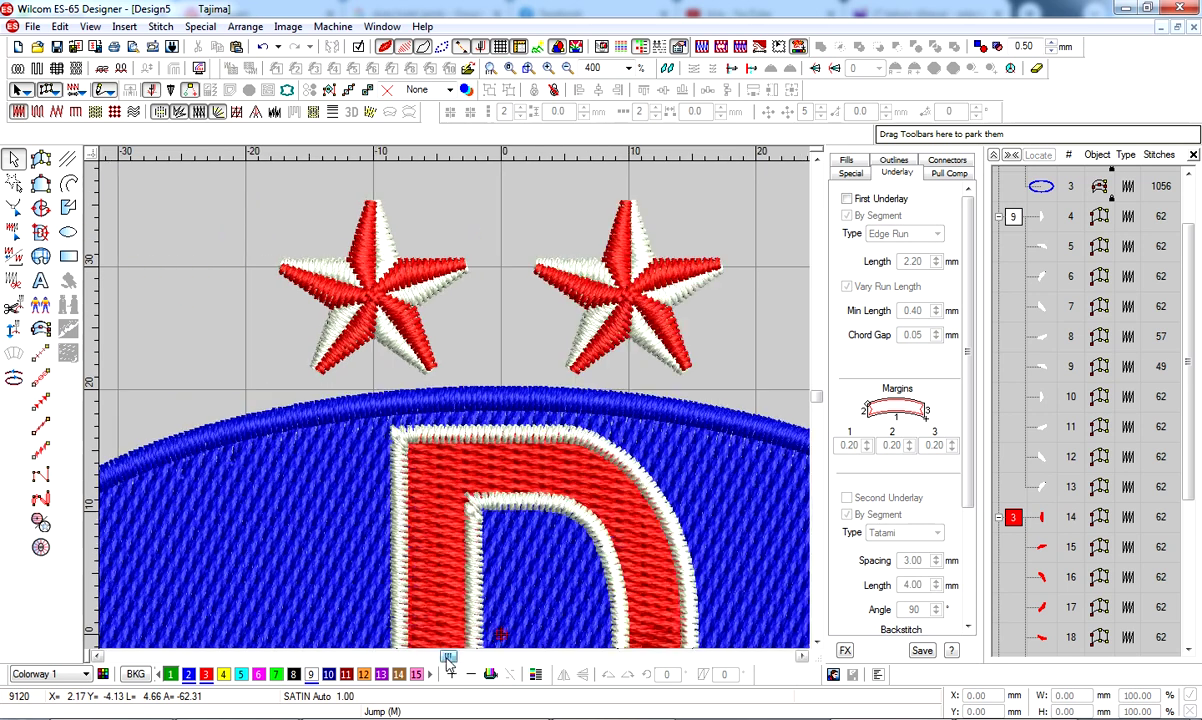
{"action": "left_click", "coordinate": [1043, 518]}
{"action": "left_click", "coordinate": [1042, 547]}
{"action": "left_click", "coordinate": [1042, 577]}
{"action": "left_click", "coordinate": [1042, 607]}
{"action": "left_click", "coordinate": [1042, 637]}
{"action": "scroll", "coordinate": [1040, 600], "scroll_direction": "down", "scroll_amount": 1}
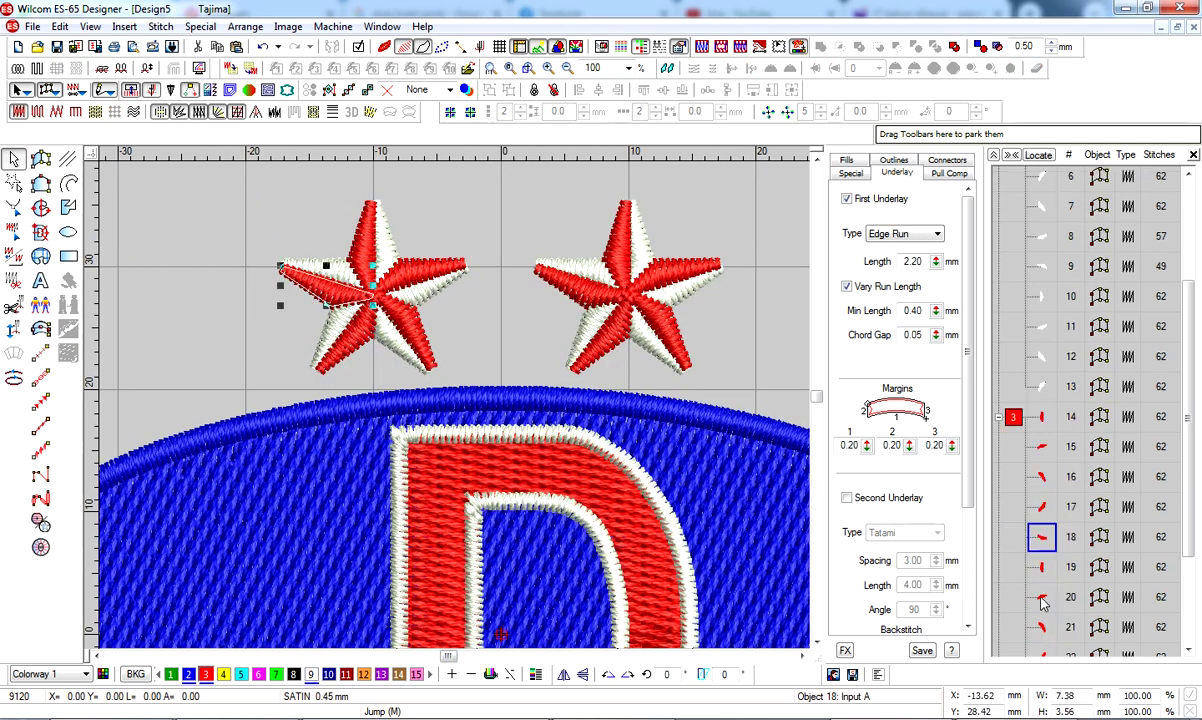
{"action": "key", "text": "Down"}
{"action": "left_click", "coordinate": [1040, 597]}
{"action": "left_click", "coordinate": [1040, 537]}
{"action": "left_click", "coordinate": [1037, 570]}
{"action": "left_click", "coordinate": [1040, 537]}
{"action": "left_click", "coordinate": [998, 420]}
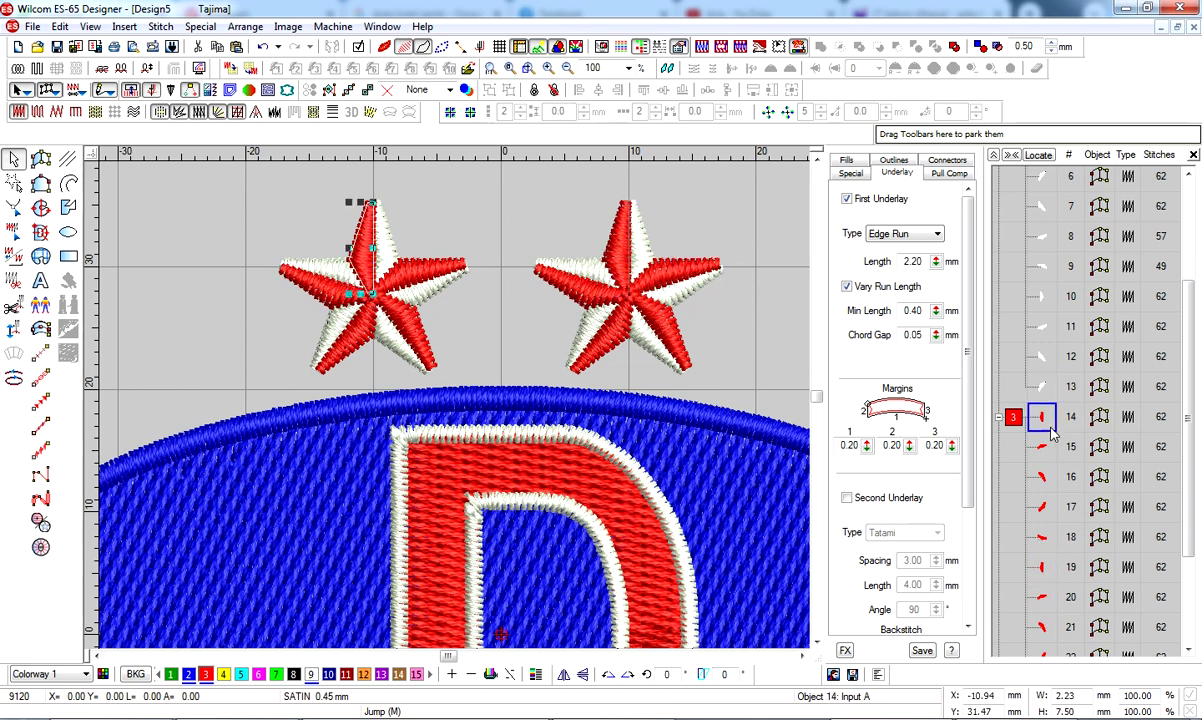
Resequence the first star's red halves to stitch in the order top, lower-right, lower-left, left and right
{"action": "left_click", "coordinate": [984, 445]}
{"action": "left_click", "coordinate": [1043, 477]}
{"action": "left_click", "coordinate": [1042, 450]}
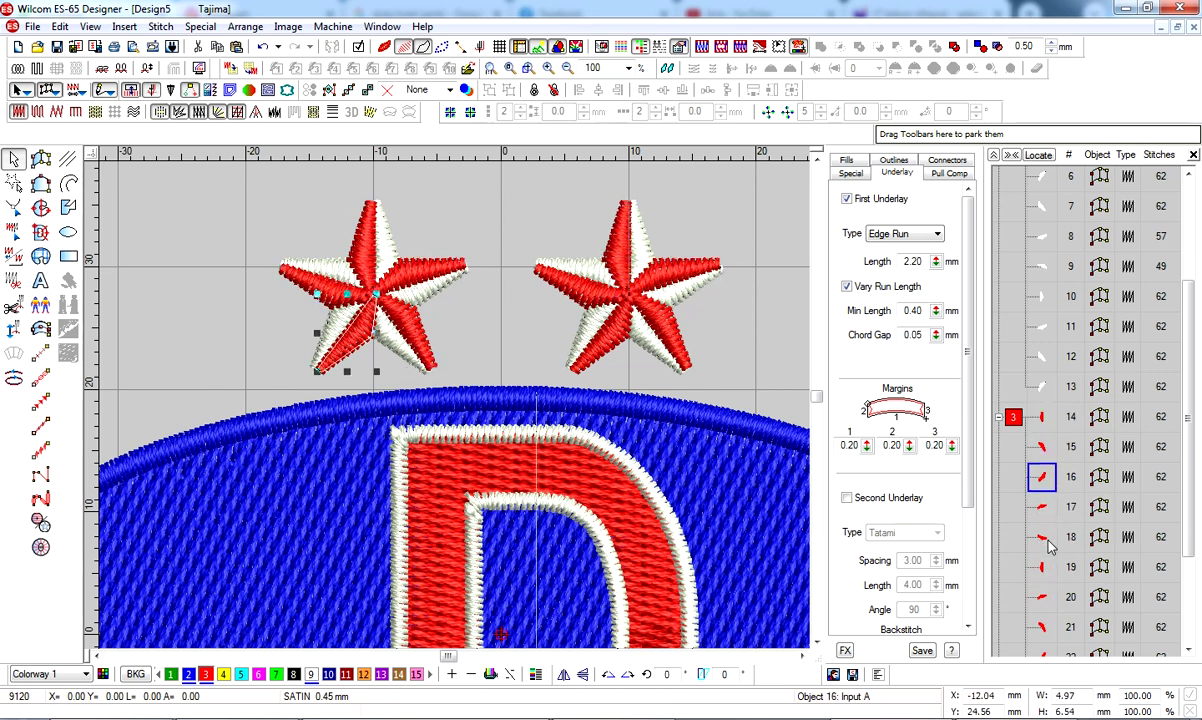
{"action": "left_click", "coordinate": [1042, 507]}
{"action": "left_click", "coordinate": [1042, 537]}
Move the exit point of the first star's right red half just outside its outer tip, toward the second star
{"action": "left_click", "coordinate": [1043, 566]}
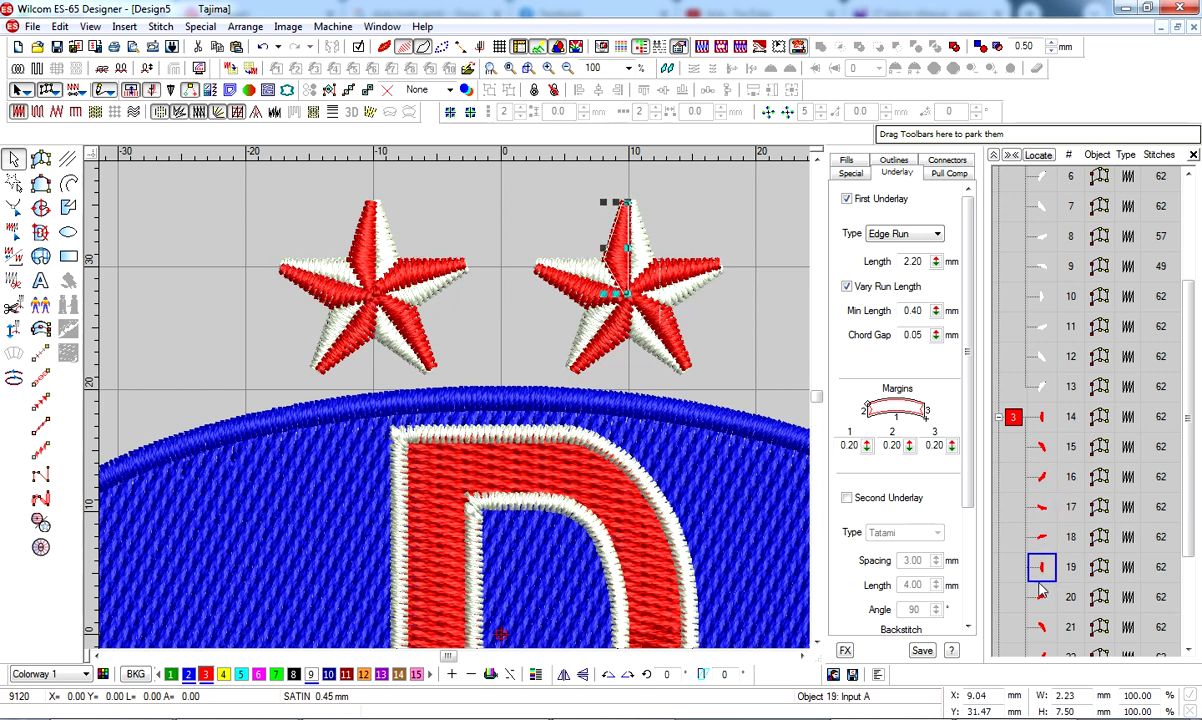
{"action": "left_click", "coordinate": [1040, 537]}
{"action": "key", "text": "h"}
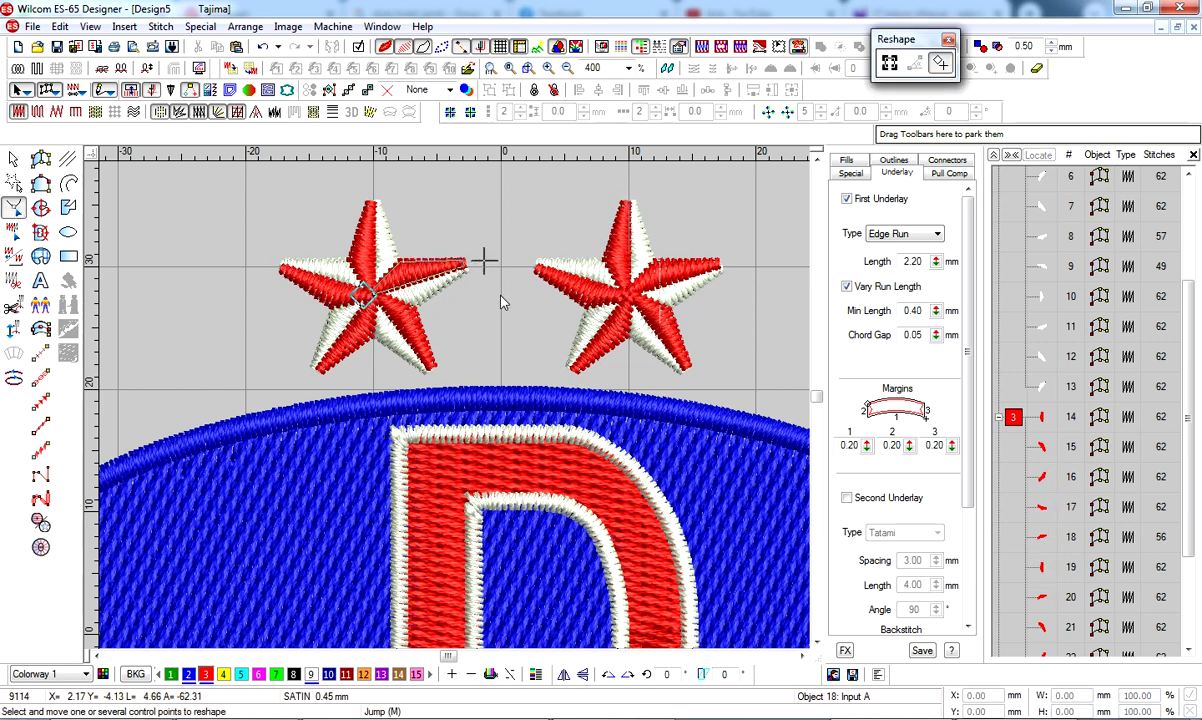
{"action": "left_click", "coordinate": [14, 162]}
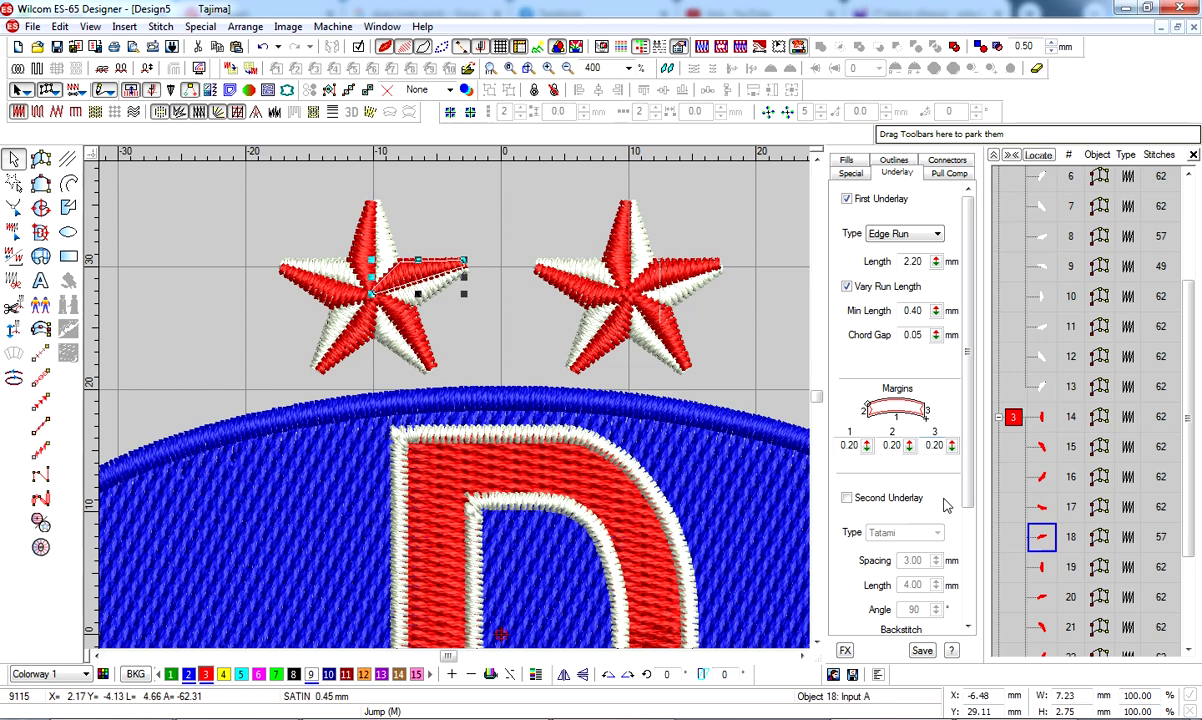
Resequence the second star's left red half to stitch first among that star's red halves
{"action": "left_click", "coordinate": [1045, 568]}
{"action": "left_click", "coordinate": [1045, 598]}
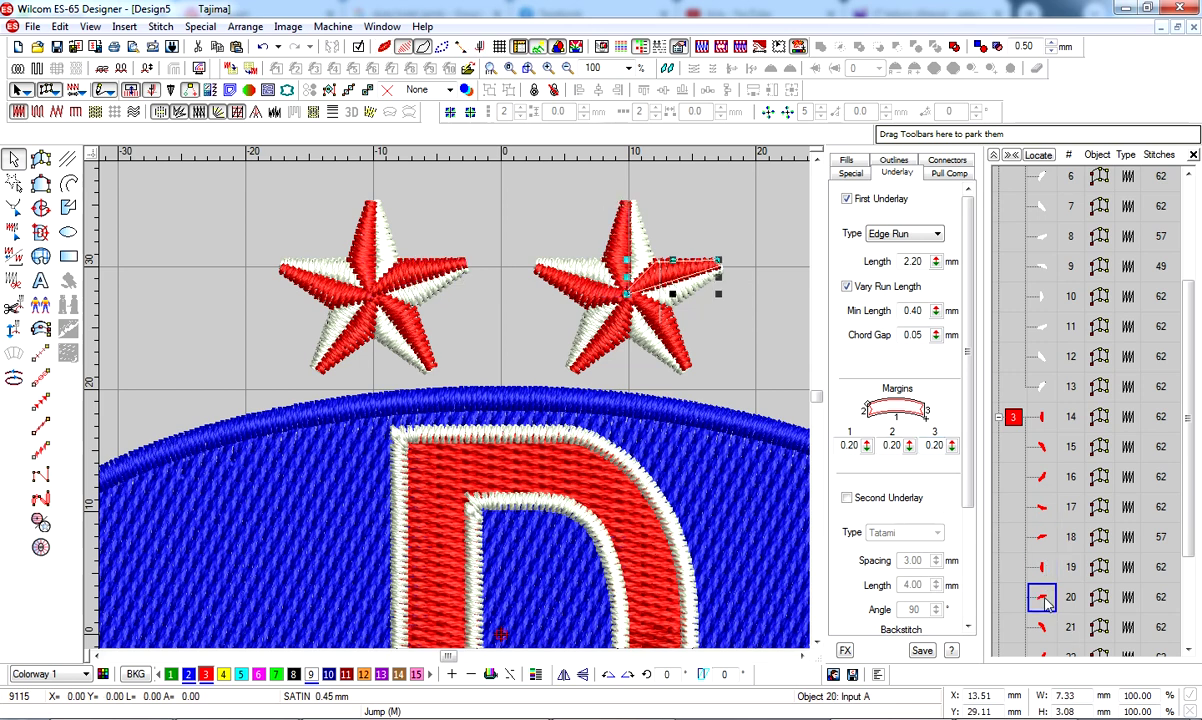
{"action": "left_click", "coordinate": [1043, 640]}
{"action": "left_click", "coordinate": [1048, 588]}
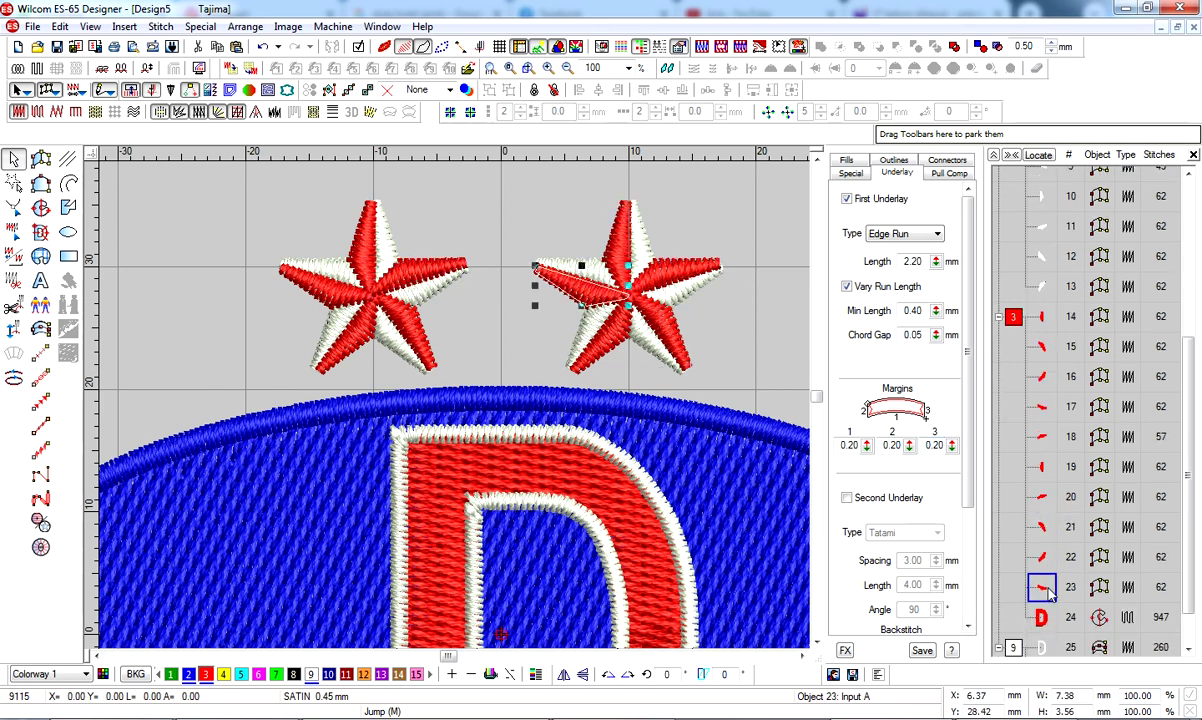
{"action": "left_click", "coordinate": [1045, 498]}
{"action": "left_click", "coordinate": [1043, 468]}
{"action": "left_click", "coordinate": [1043, 497]}
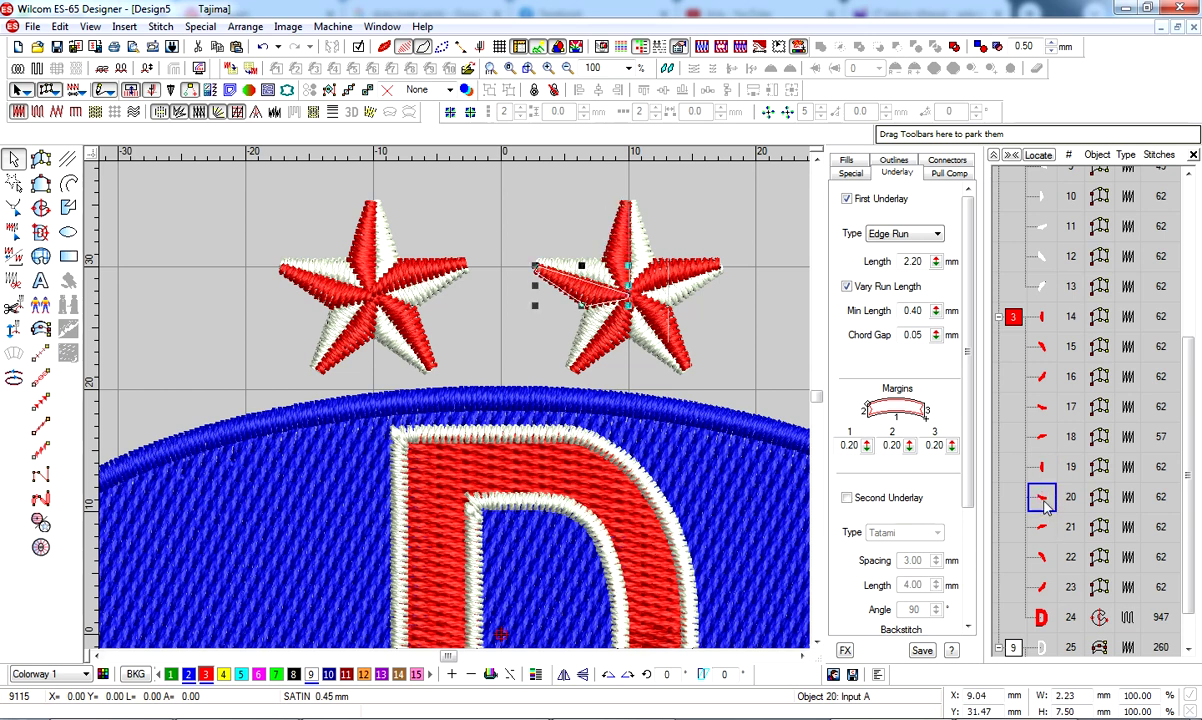
{"action": "left_click", "coordinate": [1043, 467]}
Move the entry point of the second star's left red half beside its outer tip and its exit point near the star's centre
{"action": "key", "text": "h"}
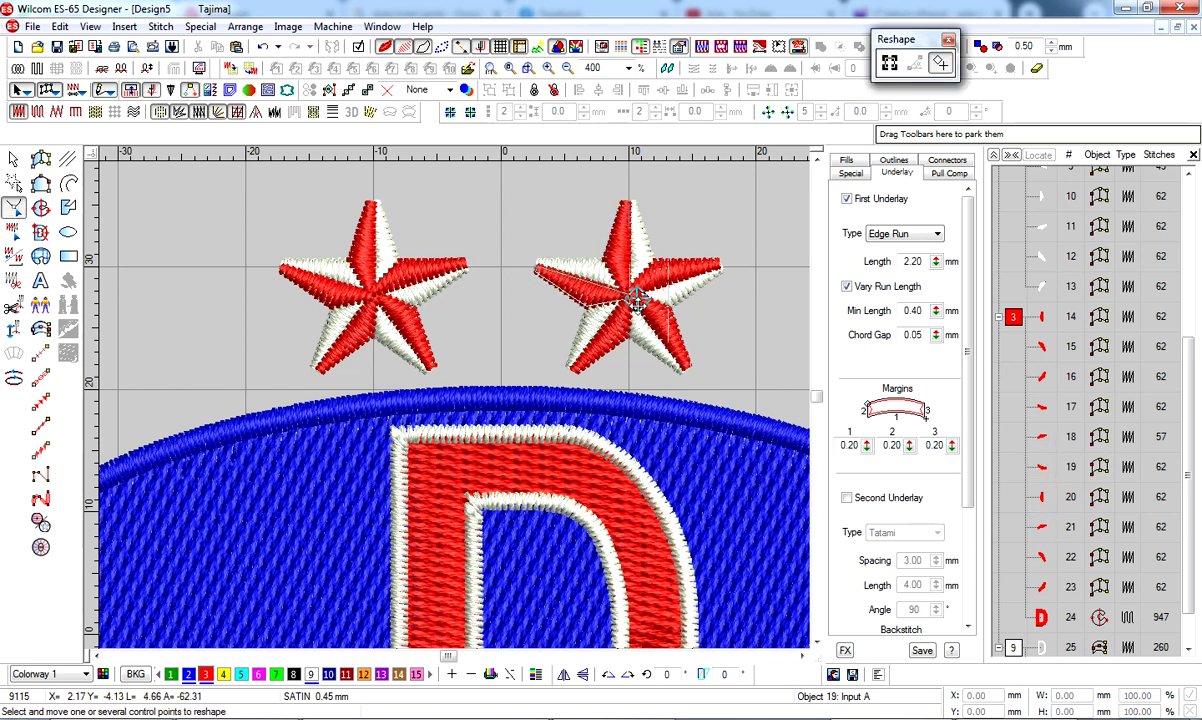
{"action": "left_click_drag", "start_coordinate": [636, 293], "coordinate": [652, 314]}
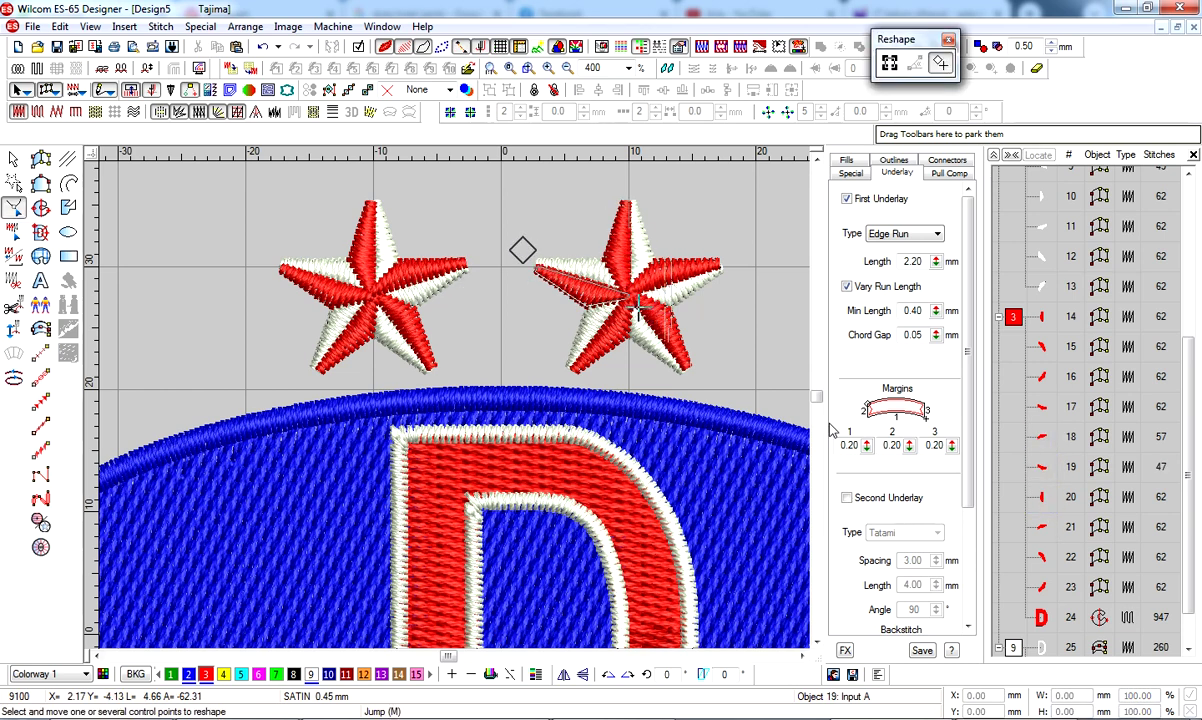
{"action": "key", "text": "Escape"}
Check the order of the second star's remaining red halves and reposition the lower-left half's entry and exit points to lead toward the D
{"action": "left_click", "coordinate": [1043, 497]}
{"action": "left_click", "coordinate": [1043, 527]}
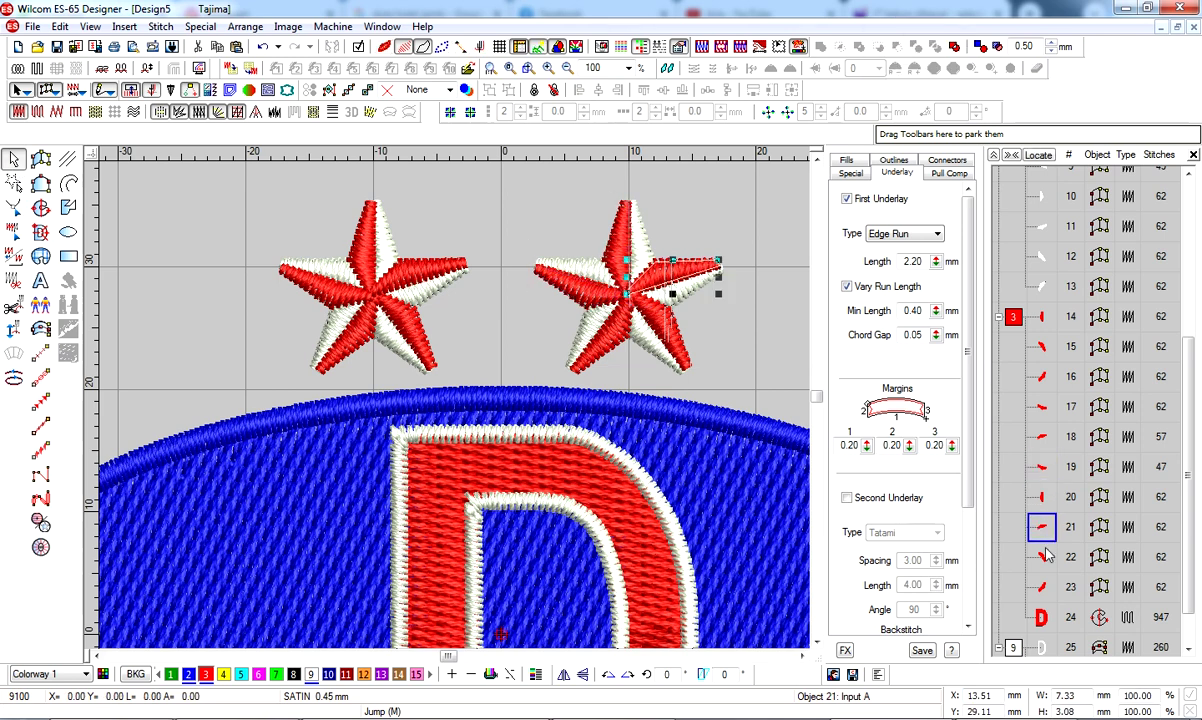
{"action": "left_click", "coordinate": [1046, 557]}
{"action": "left_click", "coordinate": [1043, 587]}
{"action": "key", "text": "h"}
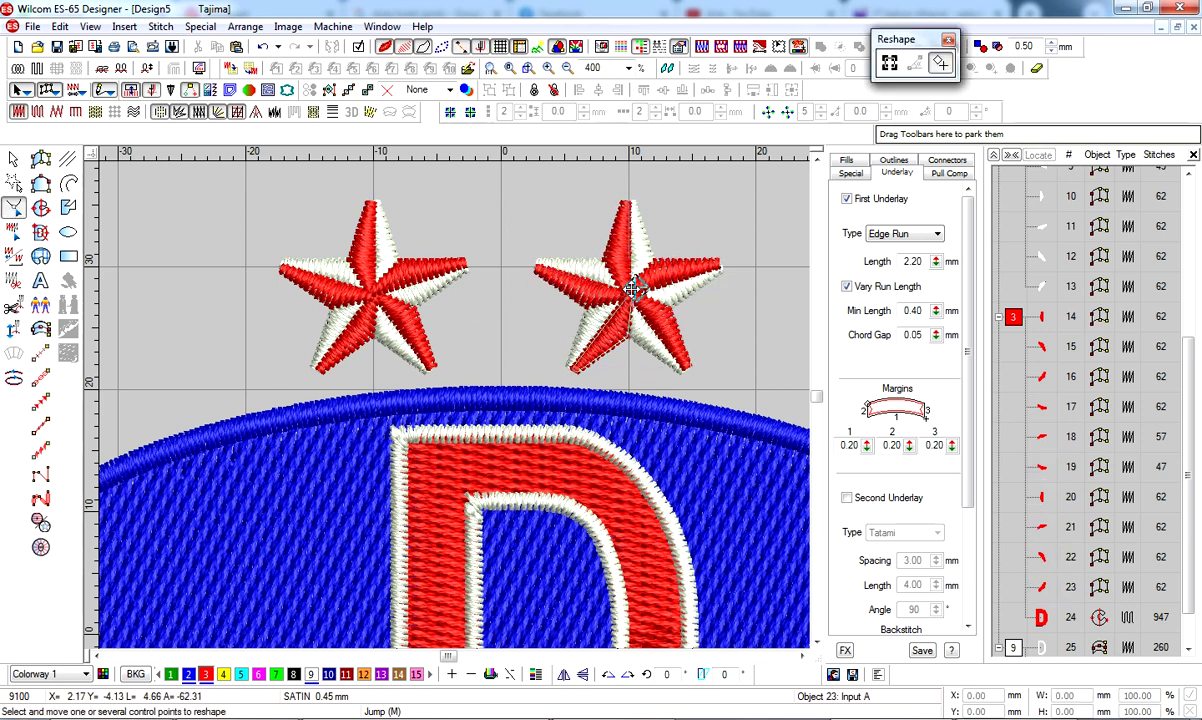
{"action": "scroll", "coordinate": [539, 384], "scroll_direction": "down", "scroll_amount": 2}
{"action": "key", "text": "Escape"}
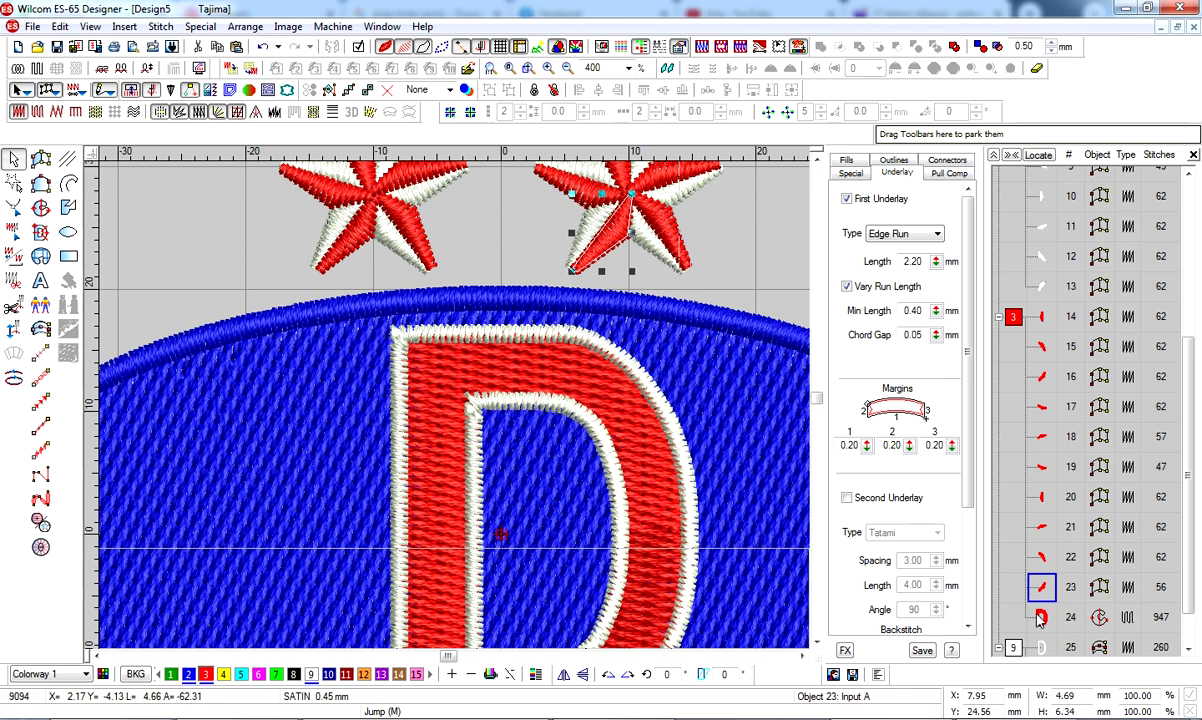
Move the red D fill's exit point to just outside the letter's lower-left corner
{"action": "left_click", "coordinate": [1041, 617]}
{"action": "key", "text": "h"}
{"action": "scroll", "coordinate": [394, 314], "scroll_direction": "down", "scroll_amount": 3}
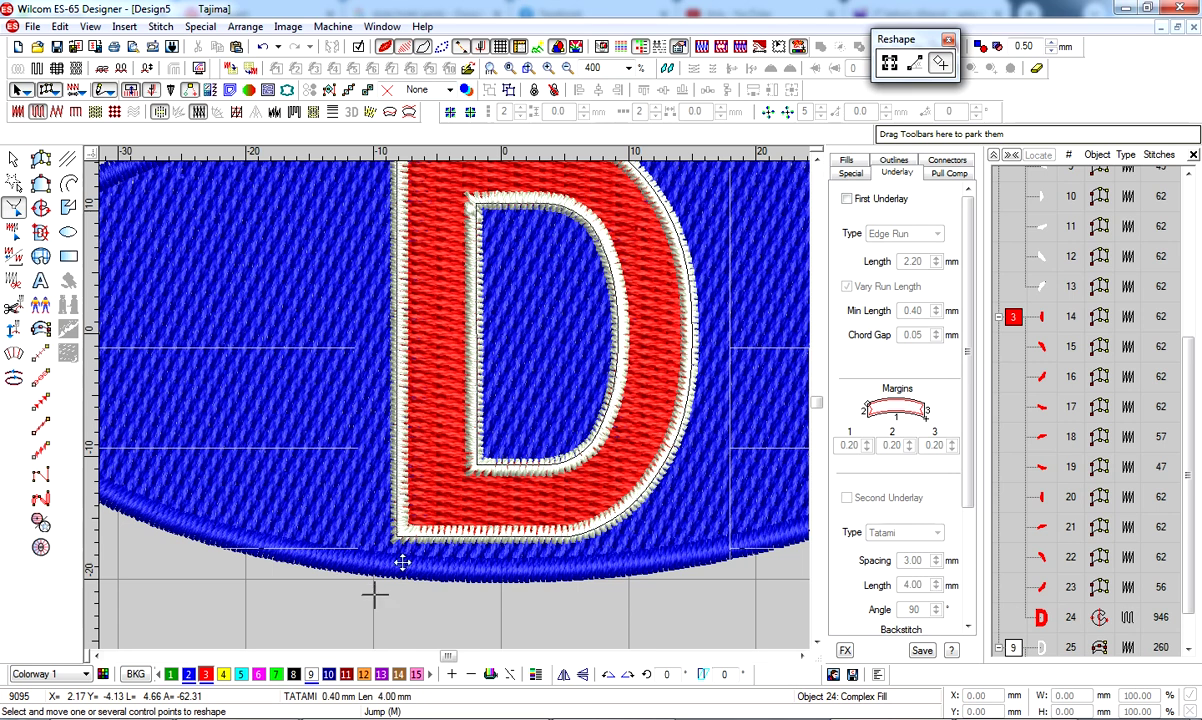
{"action": "left_click", "coordinate": [14, 159]}
Turn on a first underlay for the red D fill and set its type to Zigzag
{"action": "key", "text": "shift+z"}
{"action": "left_click", "coordinate": [847, 199]}
{"action": "left_click", "coordinate": [888, 234]}
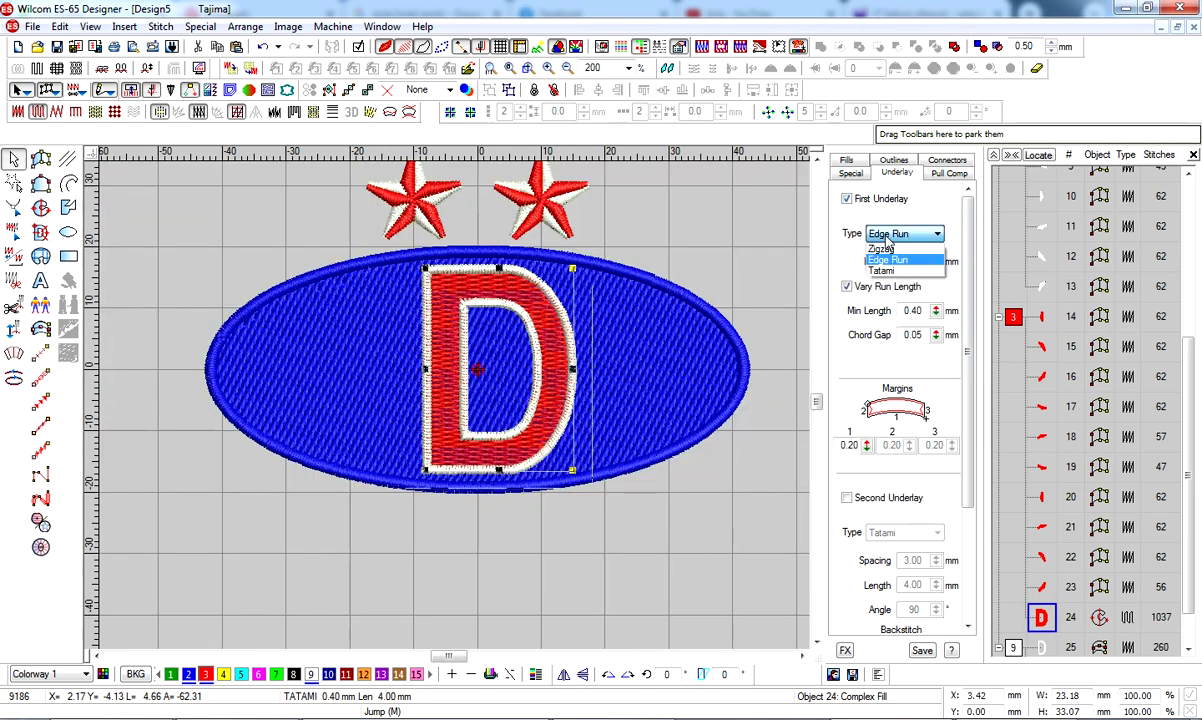
{"action": "left_click", "coordinate": [882, 248]}
Set the red D's Tatami fill to 0.43 mm spacing, 4.3 mm stitch length and 0.5 mm minimum length
{"action": "type", "text": ".43"}
{"action": "key", "text": "Tab"}
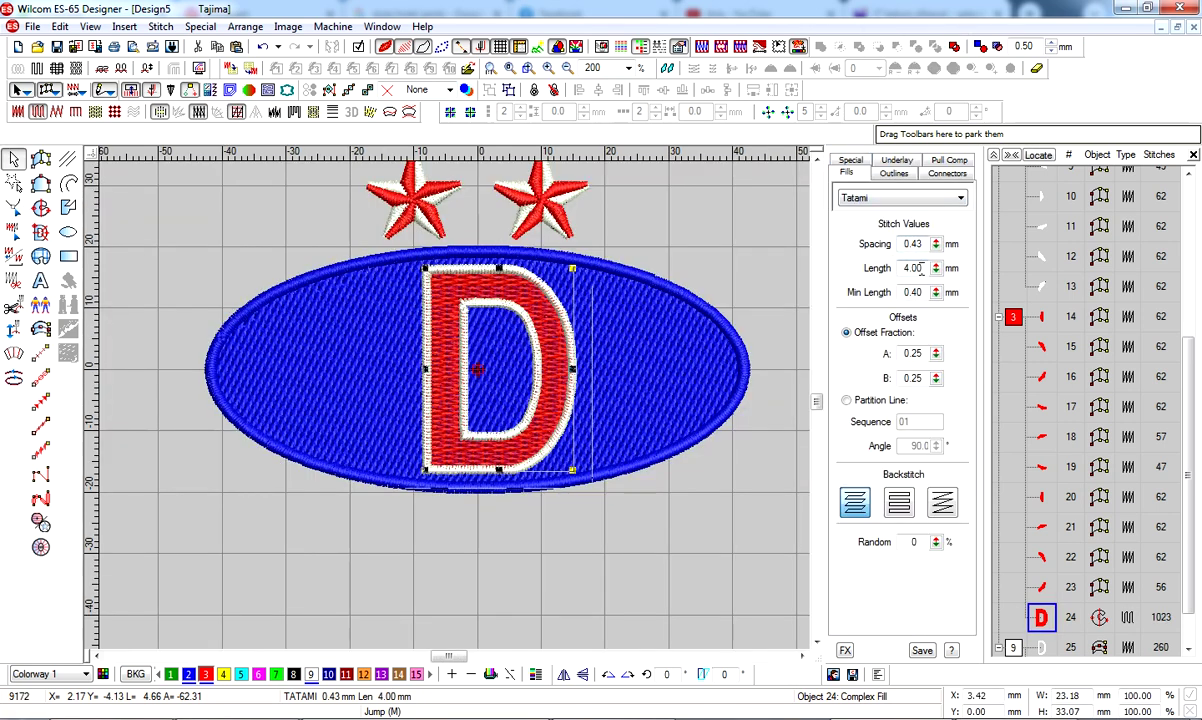
{"action": "type", "text": "4.3"}
{"action": "key", "text": "Tab"}
{"action": "type", "text": ".5"}
{"action": "left_click", "coordinate": [714, 567]}
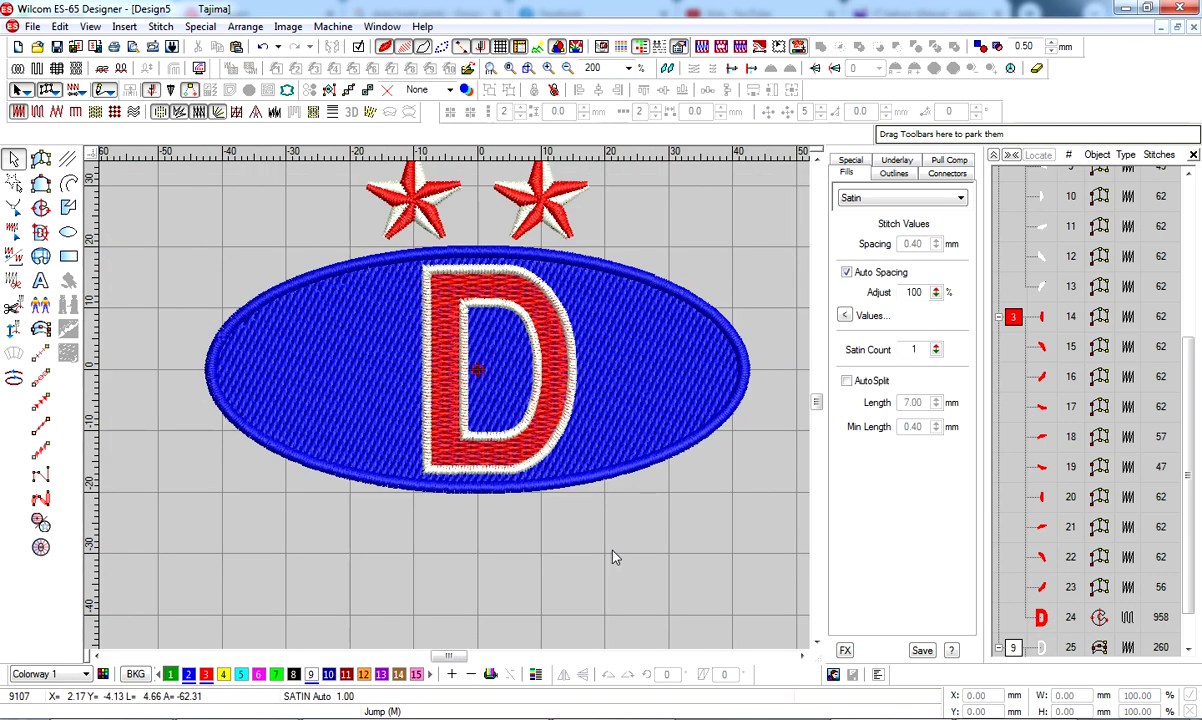
Shift the red D and its white borders together to the left and set their X position to 2.5 mm
{"action": "key", "text": "Tab"}
{"action": "key", "text": "Left"}
{"action": "key", "text": "Left"}
{"action": "key", "text": "Left"}
{"action": "key", "text": "Left"}
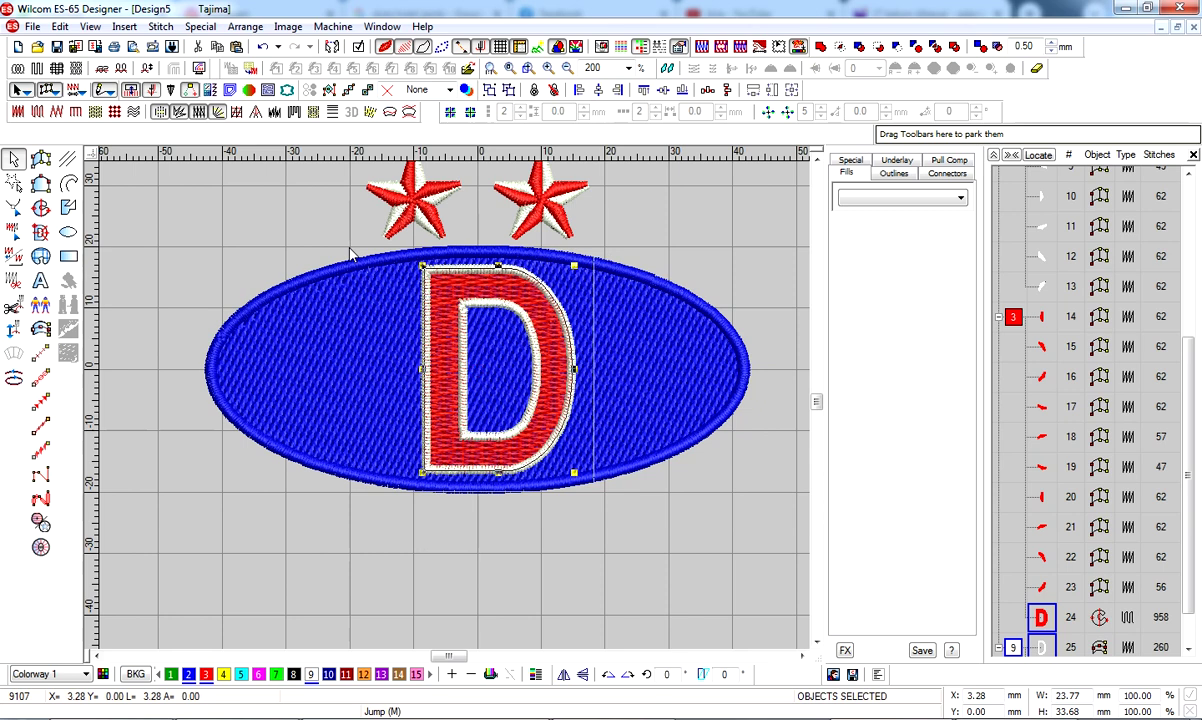
{"action": "key", "text": "Left"}
{"action": "key", "text": "Left"}
{"action": "key", "text": "Left"}
{"action": "key", "text": "Left"}
{"action": "key", "text": "Left"}
{"action": "key", "text": "Left"}
{"action": "key", "text": "Left"}
{"action": "key", "text": "Left"}
{"action": "key", "text": "Left"}
{"action": "key", "text": "Left"}
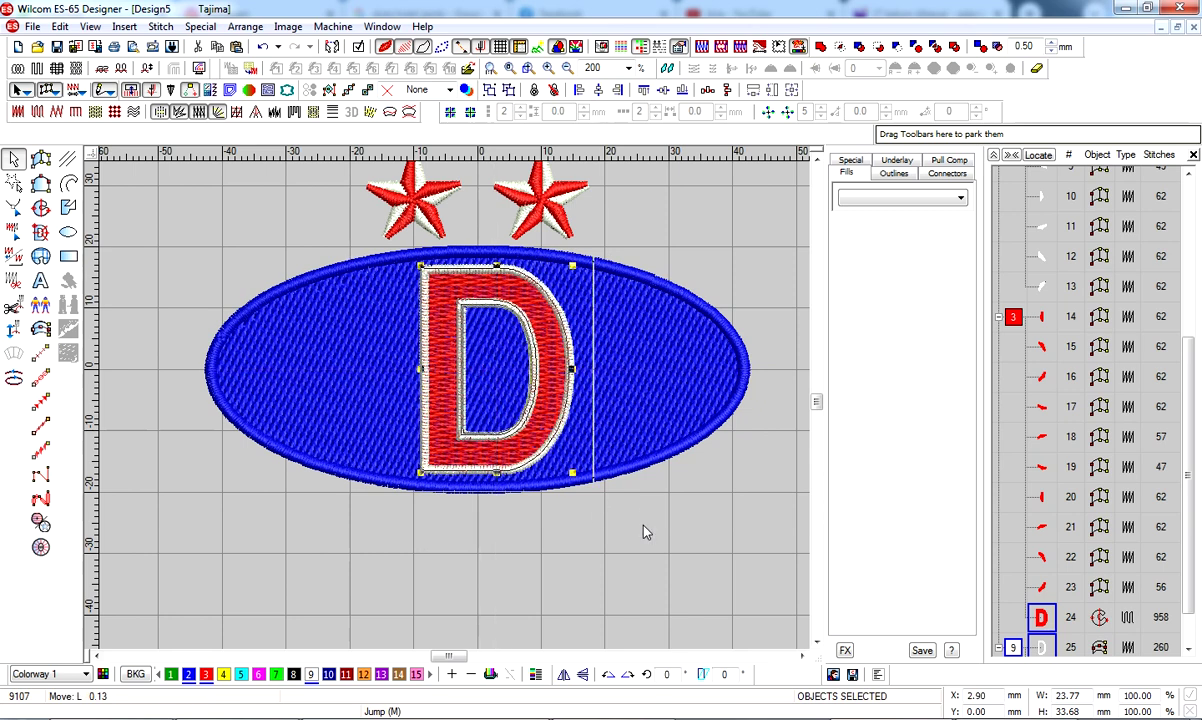
{"action": "left_click", "coordinate": [593, 460]}
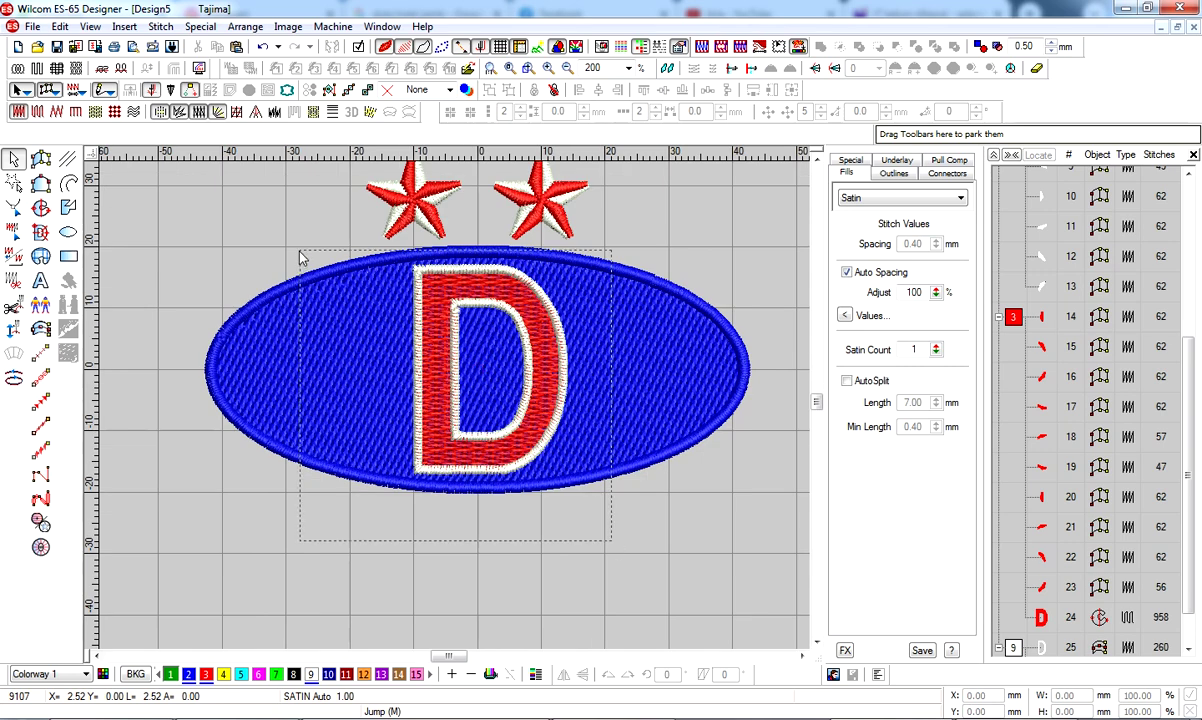
{"action": "left_click", "coordinate": [1041, 617]}
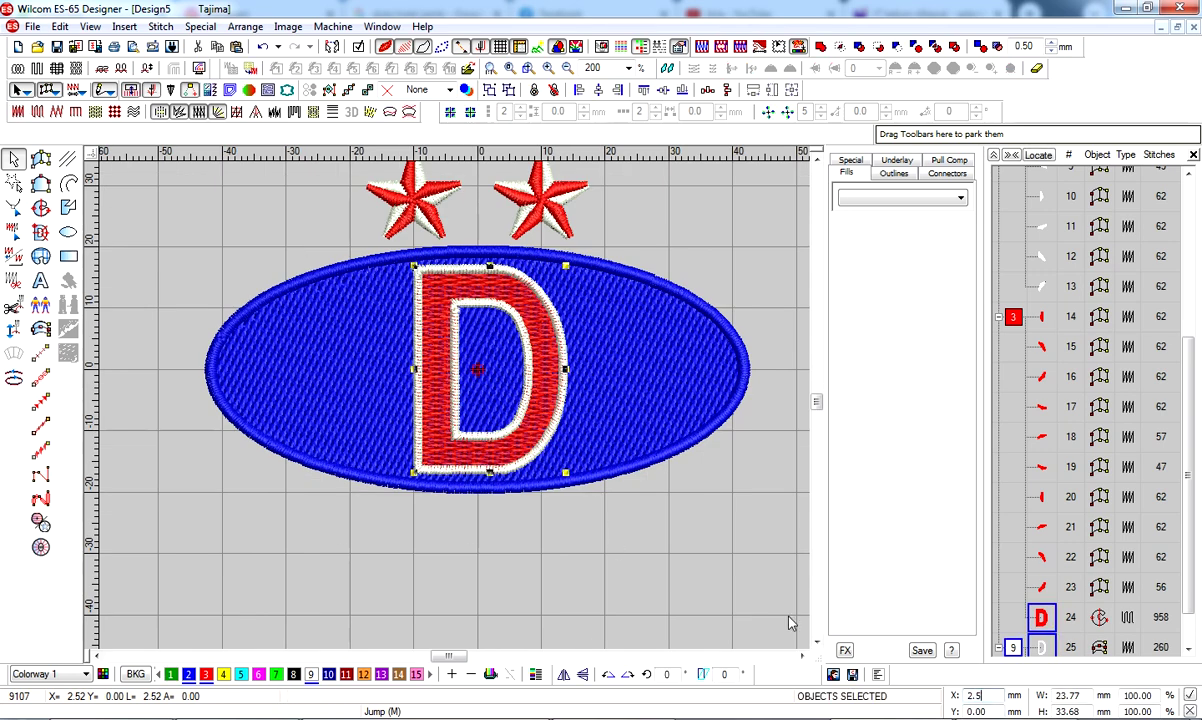
Resequence the D's outer white border before the inner one and adjust both borders' entry and exit points near the upper-left corner
{"action": "left_click", "coordinate": [1043, 648]}
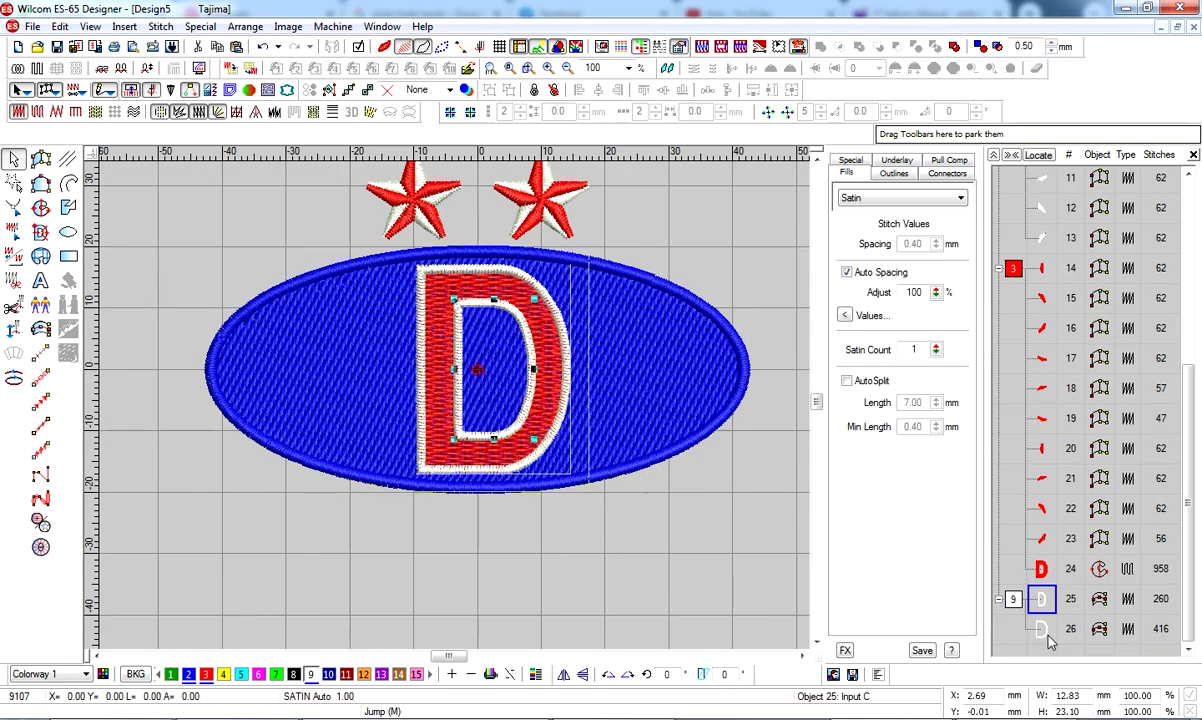
{"action": "left_click_drag", "start_coordinate": [1045, 640], "coordinate": [1048, 595]}
{"action": "key", "text": "h"}
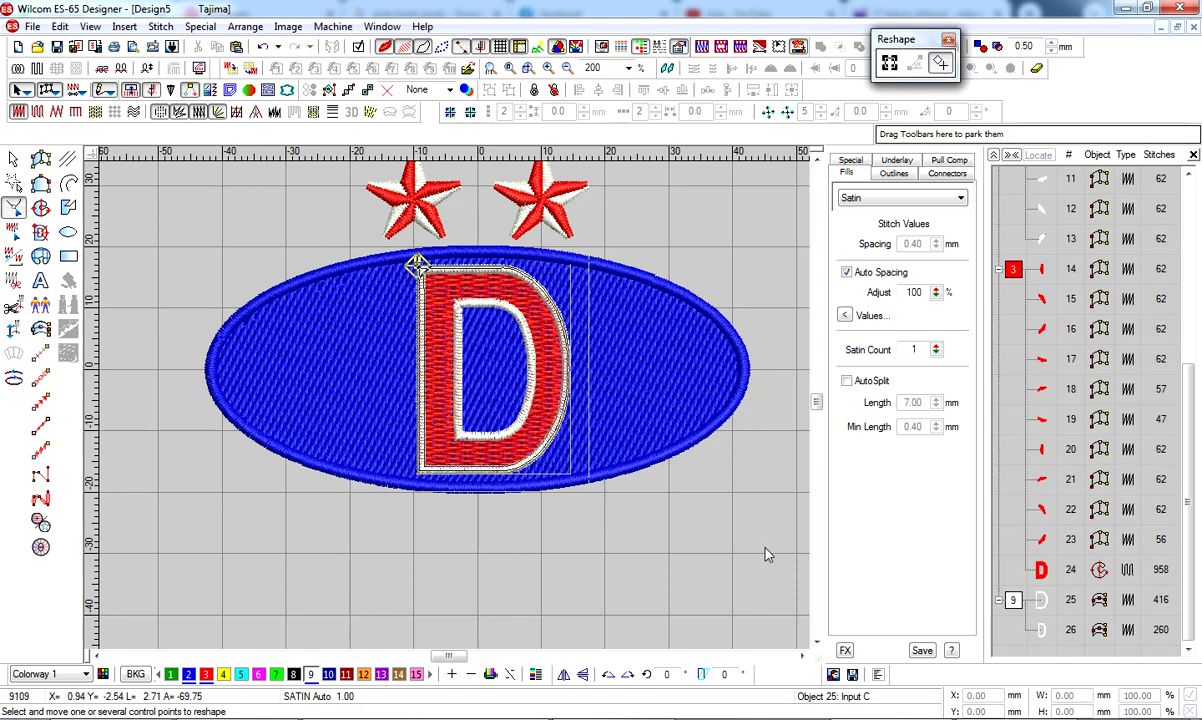
{"action": "key", "text": "Escape"}
{"action": "key", "text": "h"}
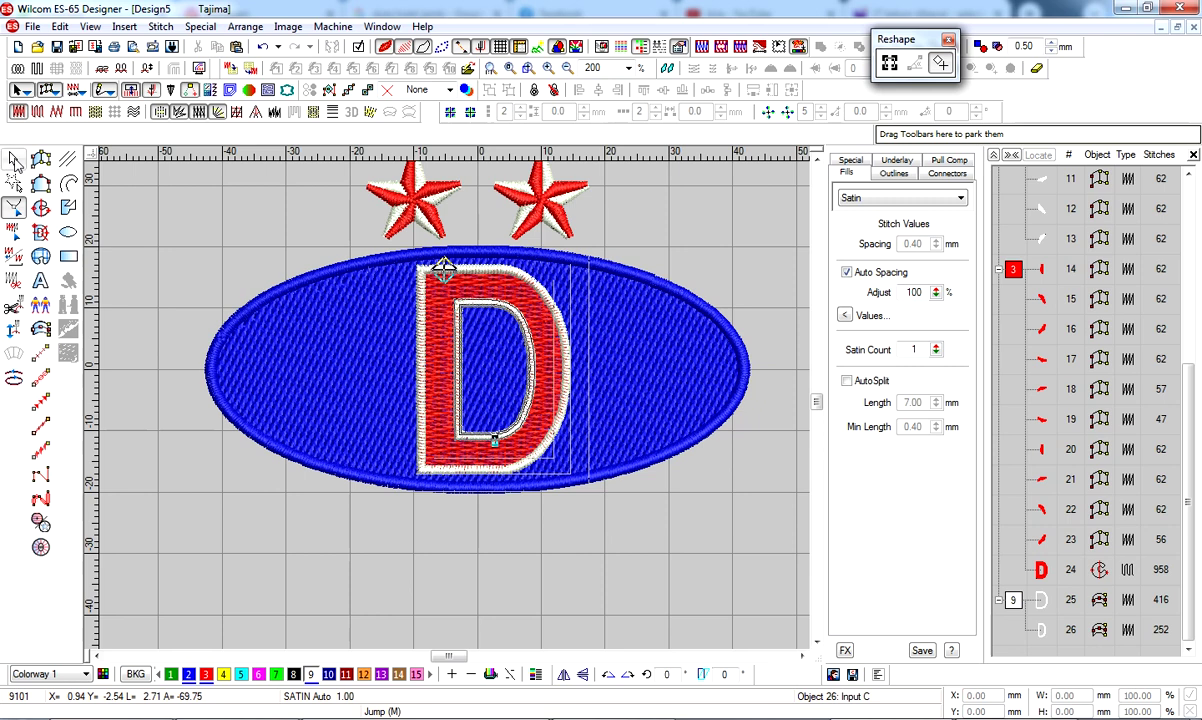
{"action": "left_click", "coordinate": [14, 160]}
Turn off auto spacing for both white D borders, enter a manual satin spacing and change their first underlay type
{"action": "left_click", "coordinate": [1040, 599], "text": "ctrl"}
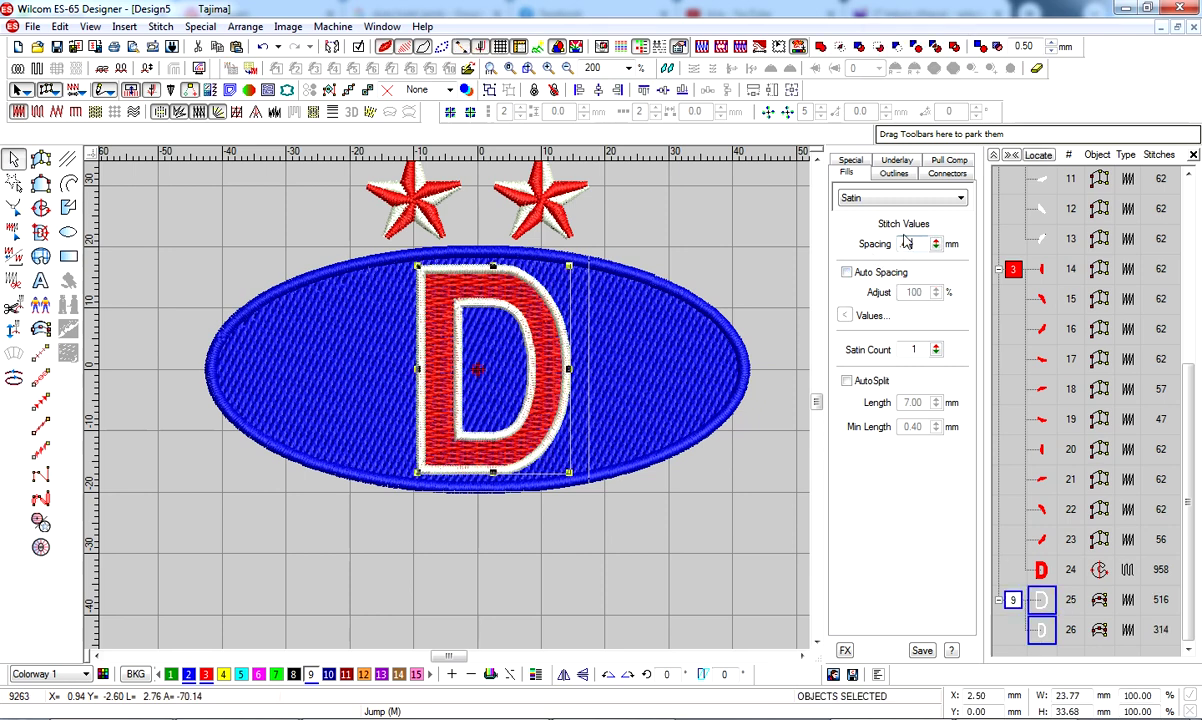
{"action": "left_click", "coordinate": [896, 160]}
{"action": "left_click", "coordinate": [904, 233]}
{"action": "left_click", "coordinate": [890, 252]}
{"action": "key", "text": "Escape"}
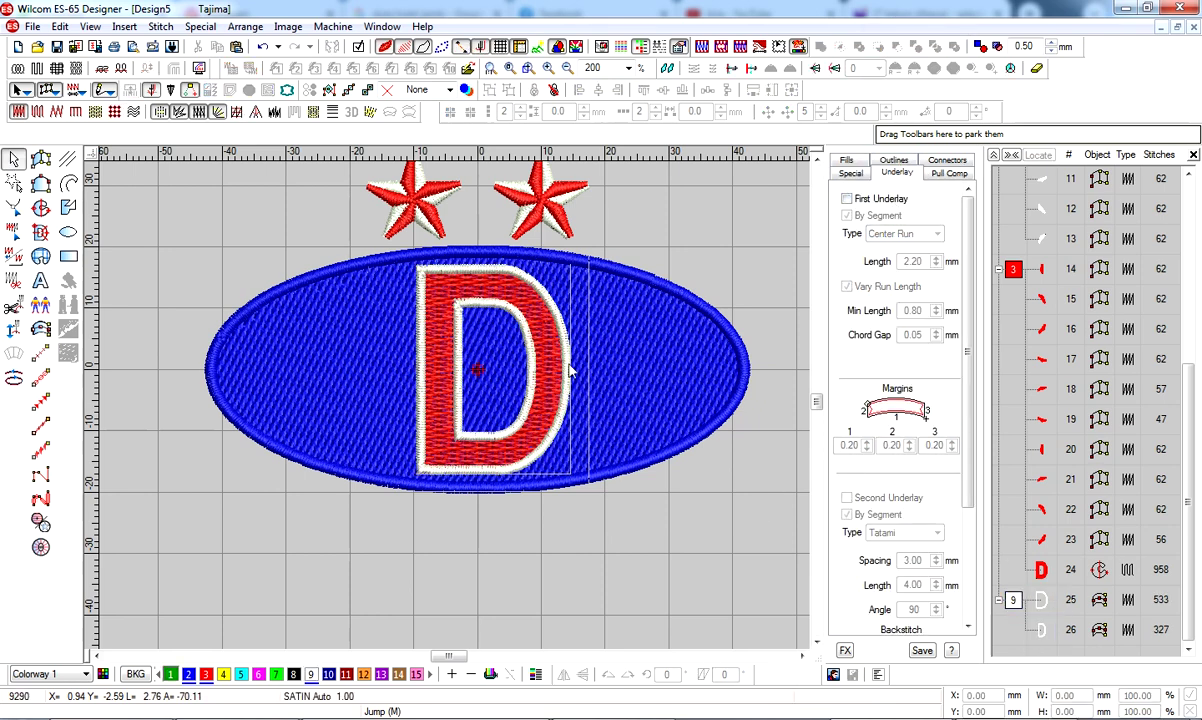
Show the reference artwork, create the lettering "DUTA HOTEL" below the oval and move it over the hotel name in the picture
{"action": "scroll", "coordinate": [645, 475], "scroll_direction": "down", "scroll_amount": 2}
{"action": "scroll", "coordinate": [645, 475], "scroll_direction": "up", "scroll_amount": 2}
{"action": "key", "text": "d"}
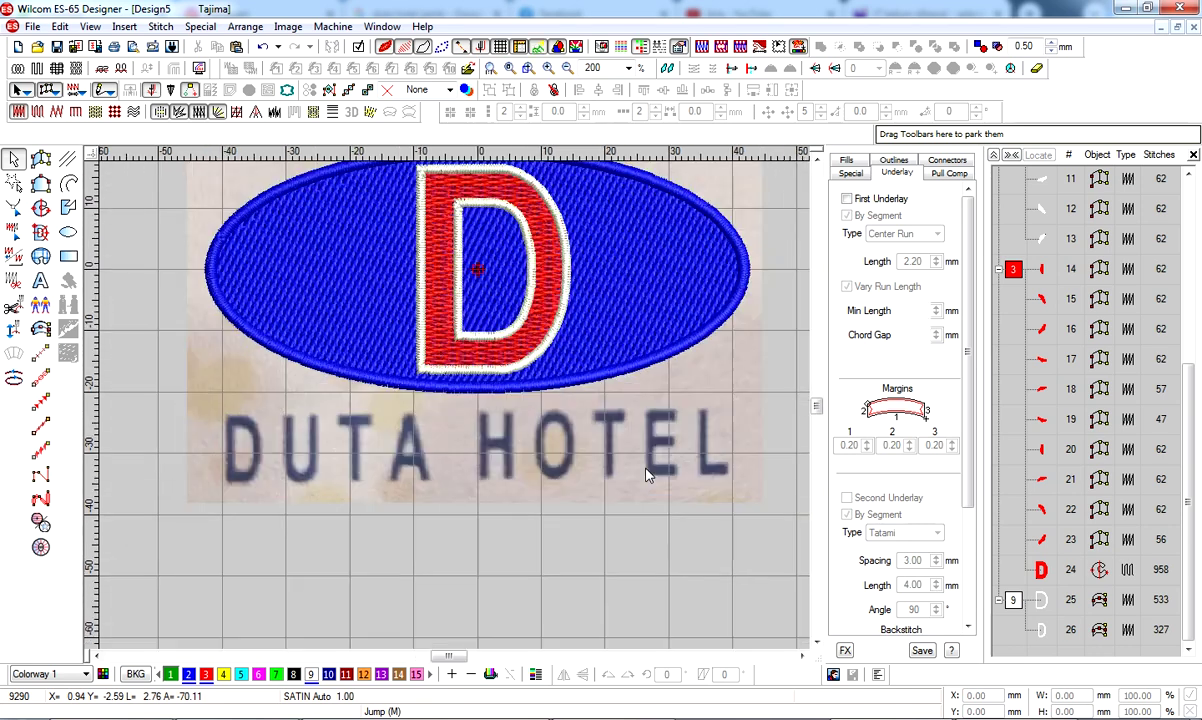
{"action": "key", "text": "a"}
{"action": "left_click", "coordinate": [282, 570]}
{"action": "type", "text": "DUTA"}
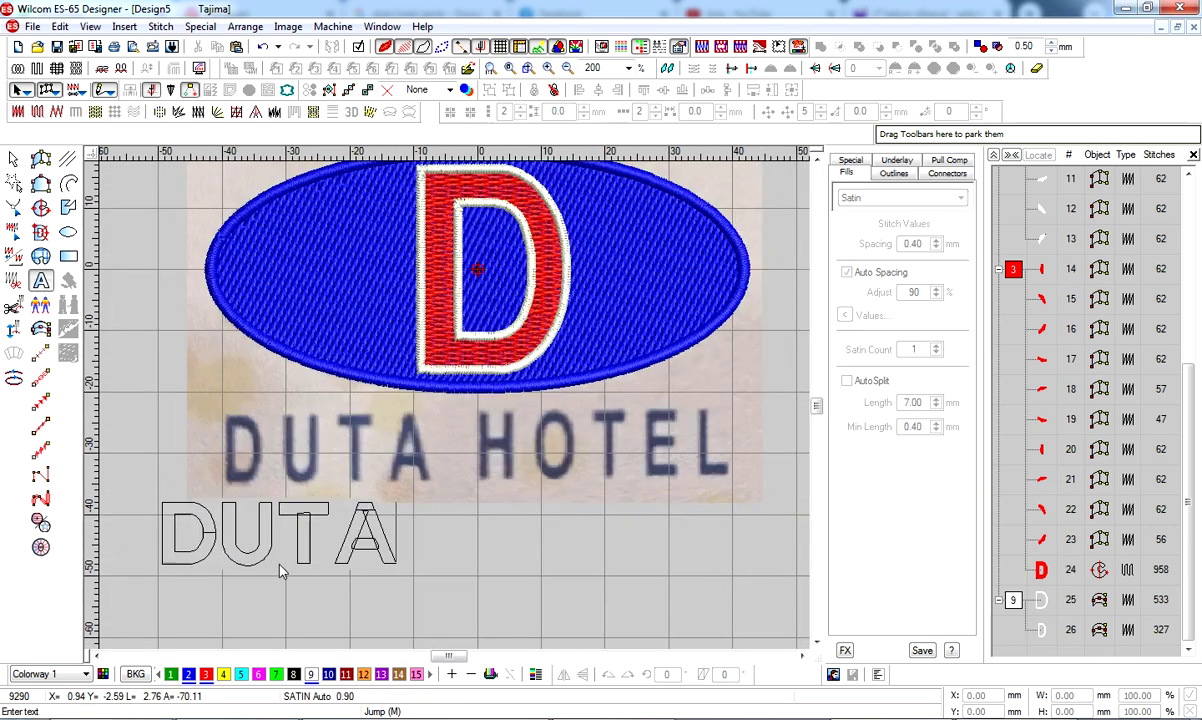
{"action": "type", "text": " HOTEL"}
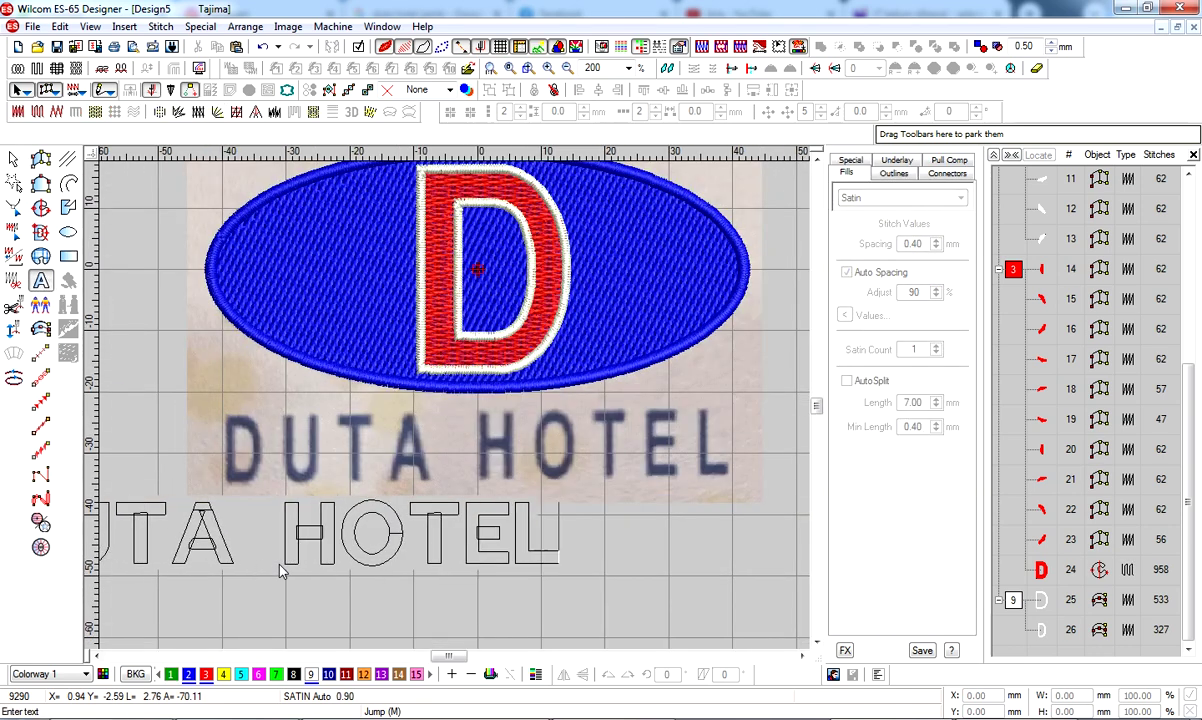
{"action": "key", "text": "Return"}
{"action": "left_click_drag", "start_coordinate": [433, 529], "coordinate": [613, 473]}
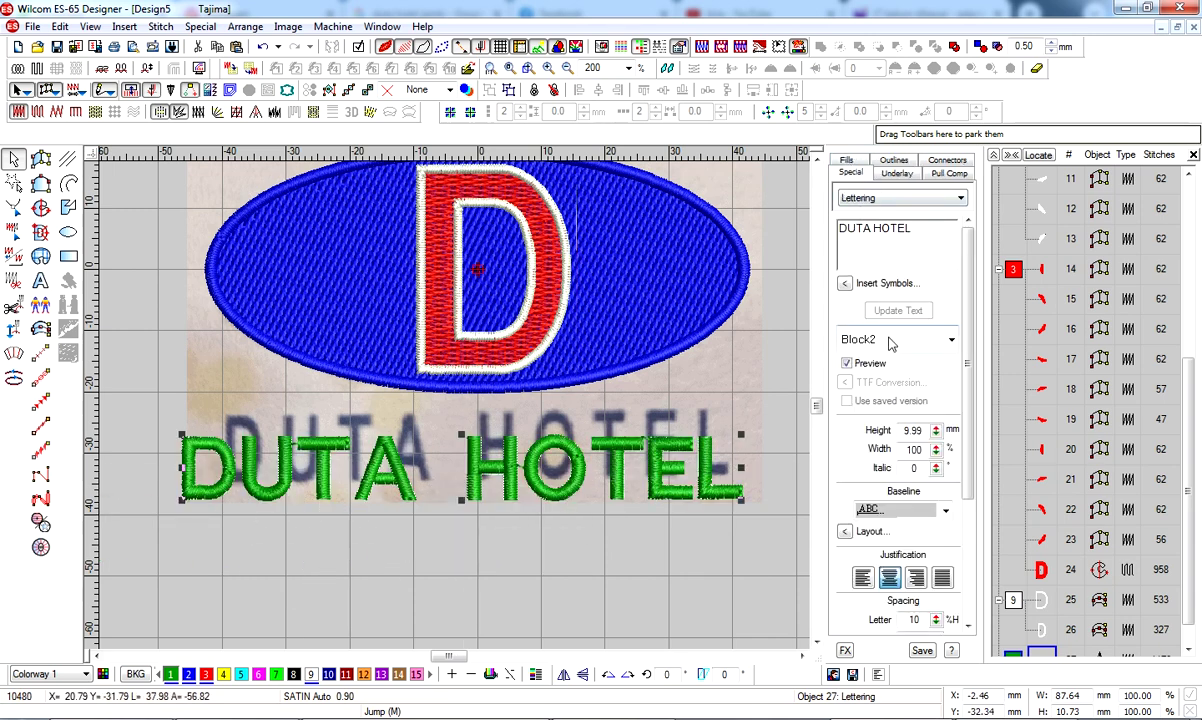
Change the font of the DUTA HOTEL lettering to Folio Condensed
{"action": "left_click", "coordinate": [891, 341]}
{"action": "scroll", "coordinate": [777, 458], "scroll_direction": "down", "scroll_amount": 2}
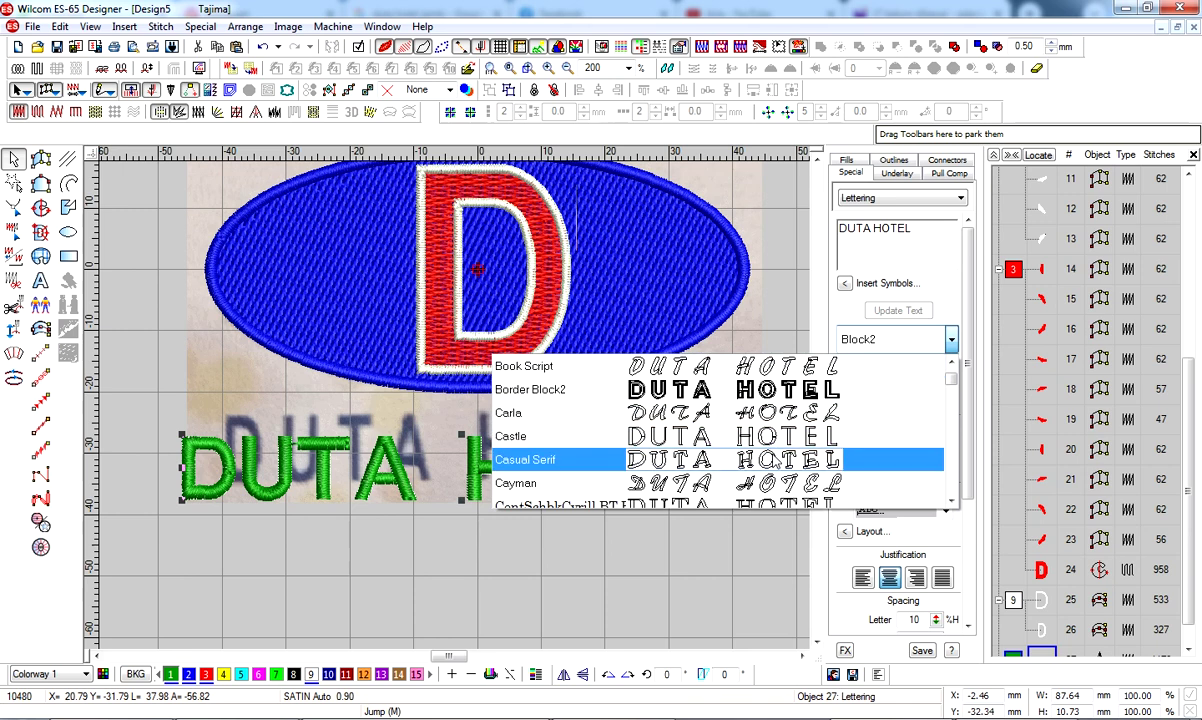
{"action": "scroll", "coordinate": [775, 460], "scroll_direction": "down", "scroll_amount": 3}
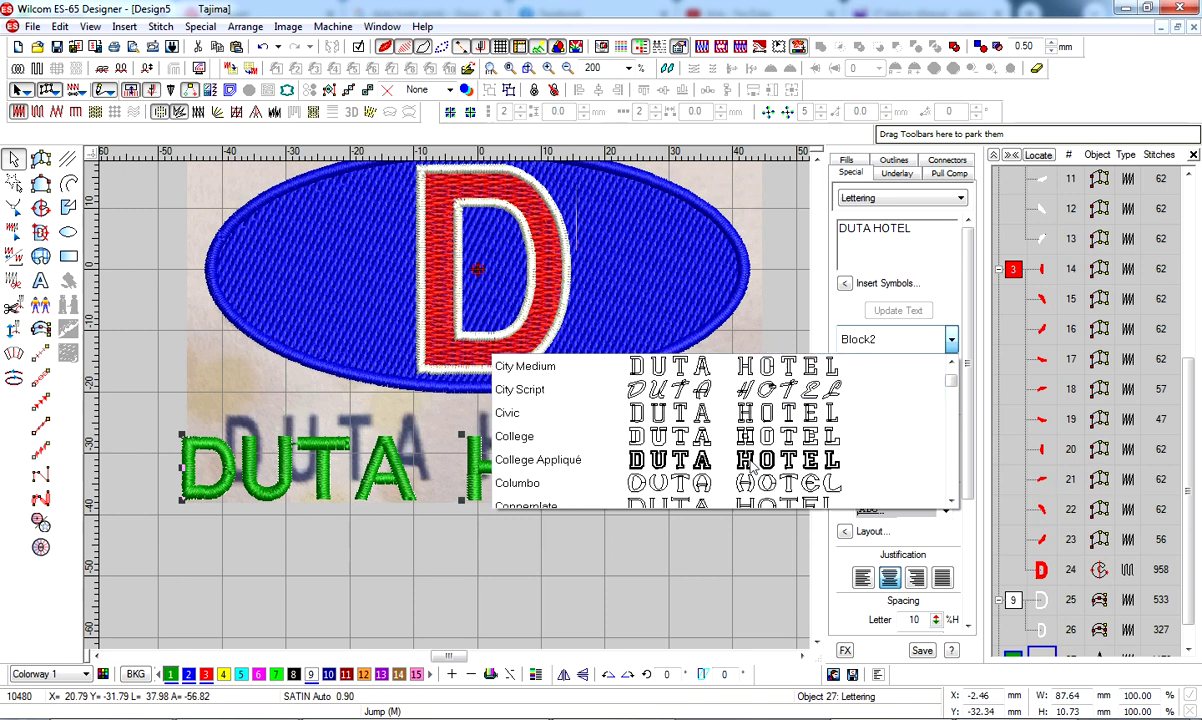
{"action": "scroll", "coordinate": [752, 466], "scroll_direction": "down", "scroll_amount": 3}
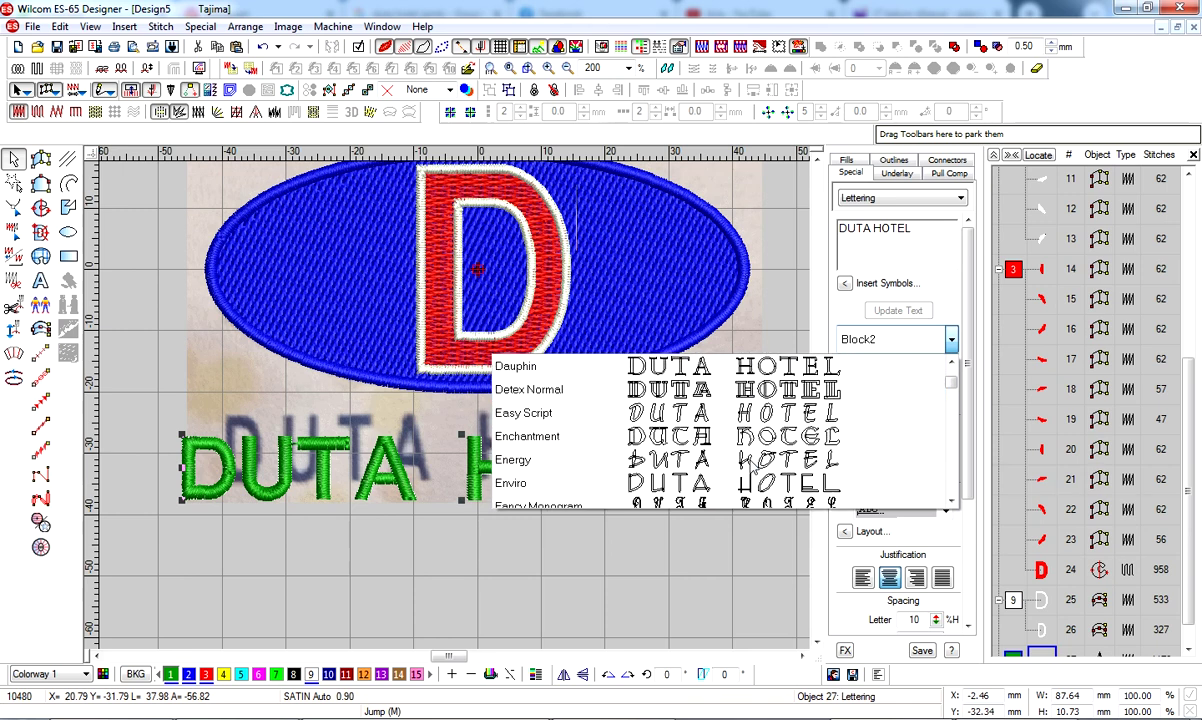
{"action": "scroll", "coordinate": [752, 466], "scroll_direction": "down", "scroll_amount": 2}
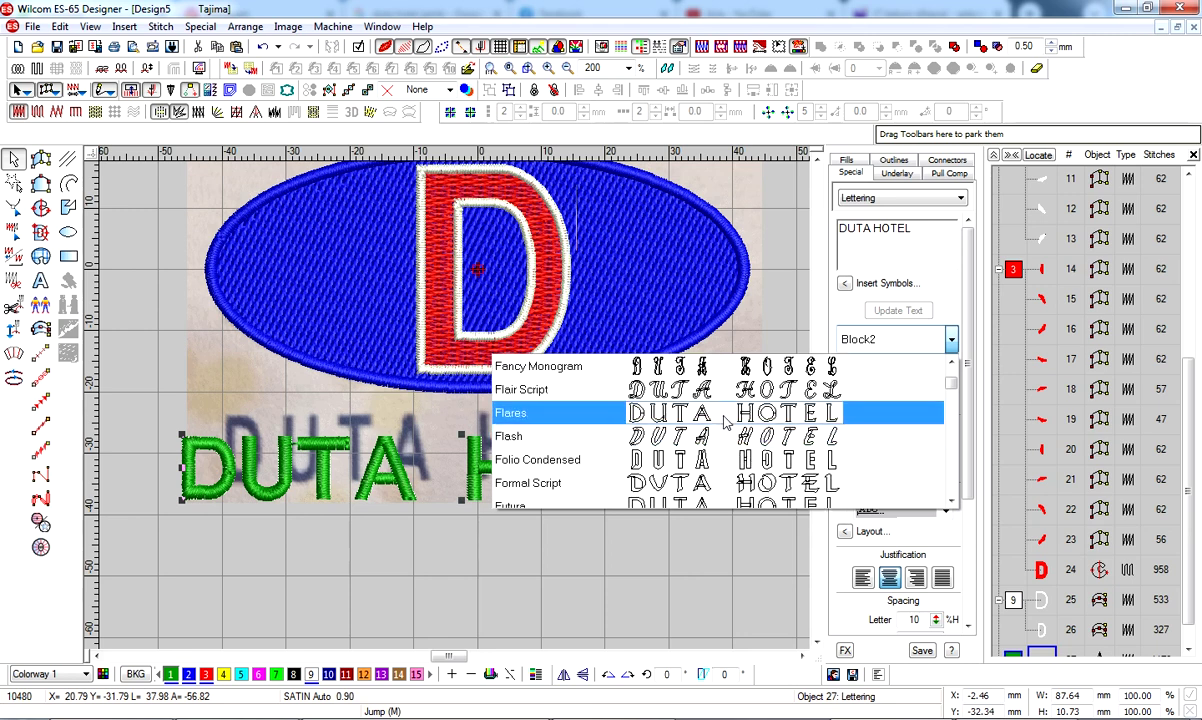
{"action": "left_click", "coordinate": [715, 460]}
Fit the DUTA HOTEL lettering over the reference text and set its letter width to 120%
{"action": "left_click_drag", "start_coordinate": [657, 475], "coordinate": [724, 452]}
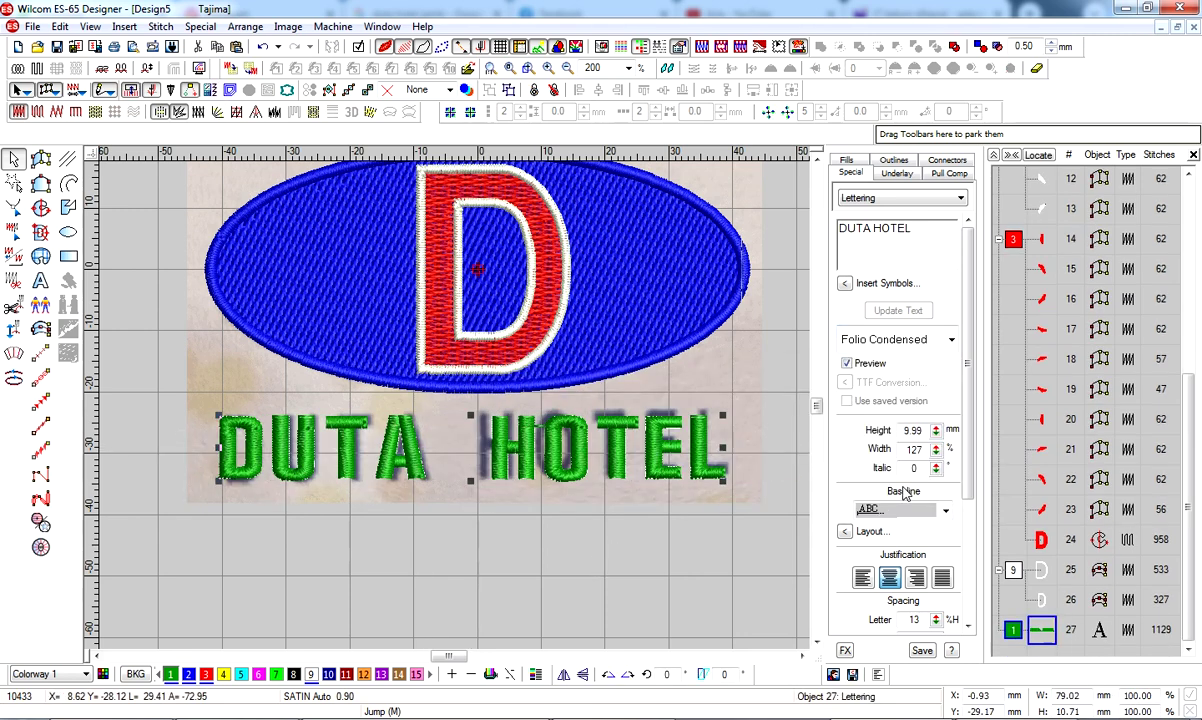
{"action": "double_click", "coordinate": [920, 451]}
{"action": "type", "text": "120"}
{"action": "key", "text": "Return"}
{"action": "scroll", "coordinate": [935, 503], "scroll_direction": "down", "scroll_amount": 3}
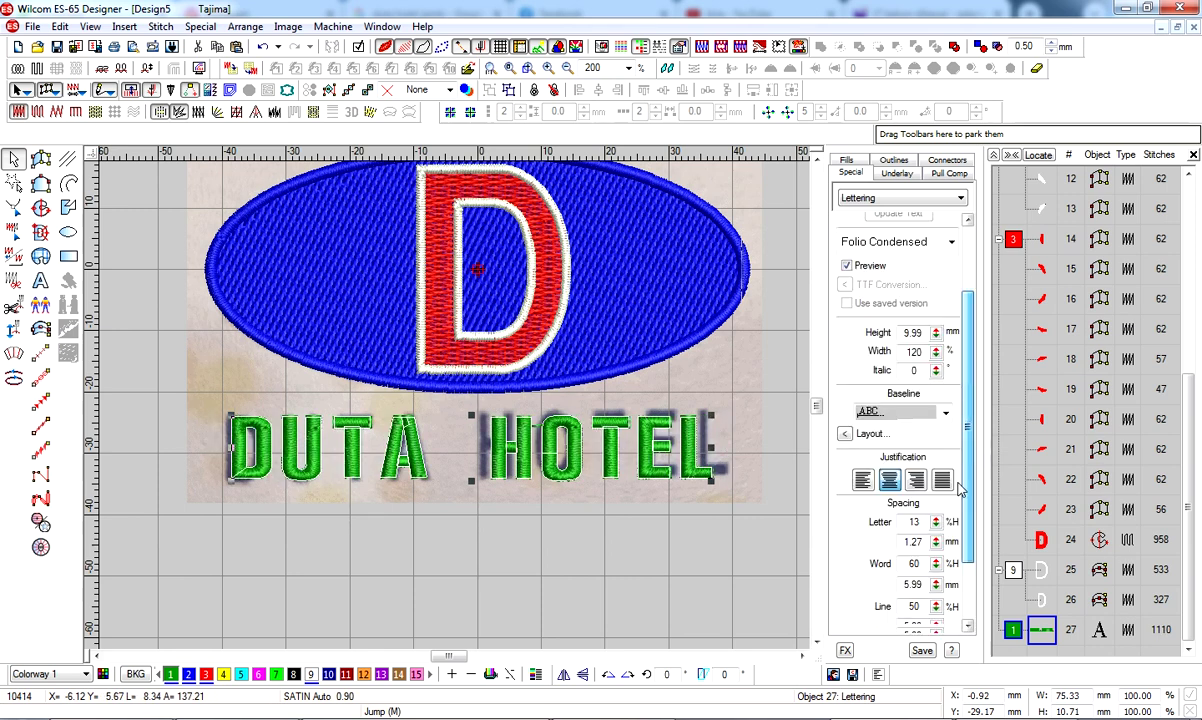
Set the DUTA HOTEL lettering's letter spacing to 1.50 mm and its word spacing to 4.00 mm
{"action": "type", "text": "1.3"}
{"action": "key", "text": "Tab"}
{"action": "type", "text": "40"}
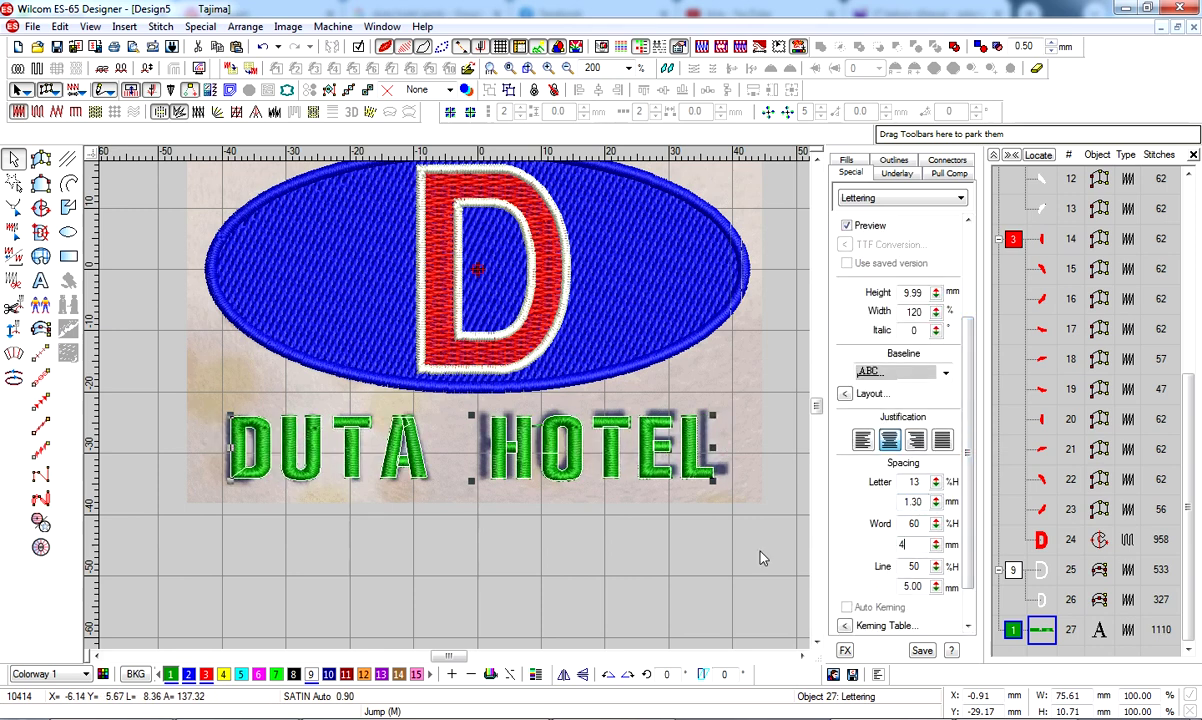
{"action": "key", "text": "Return"}
{"action": "type", "text": "1.5"}
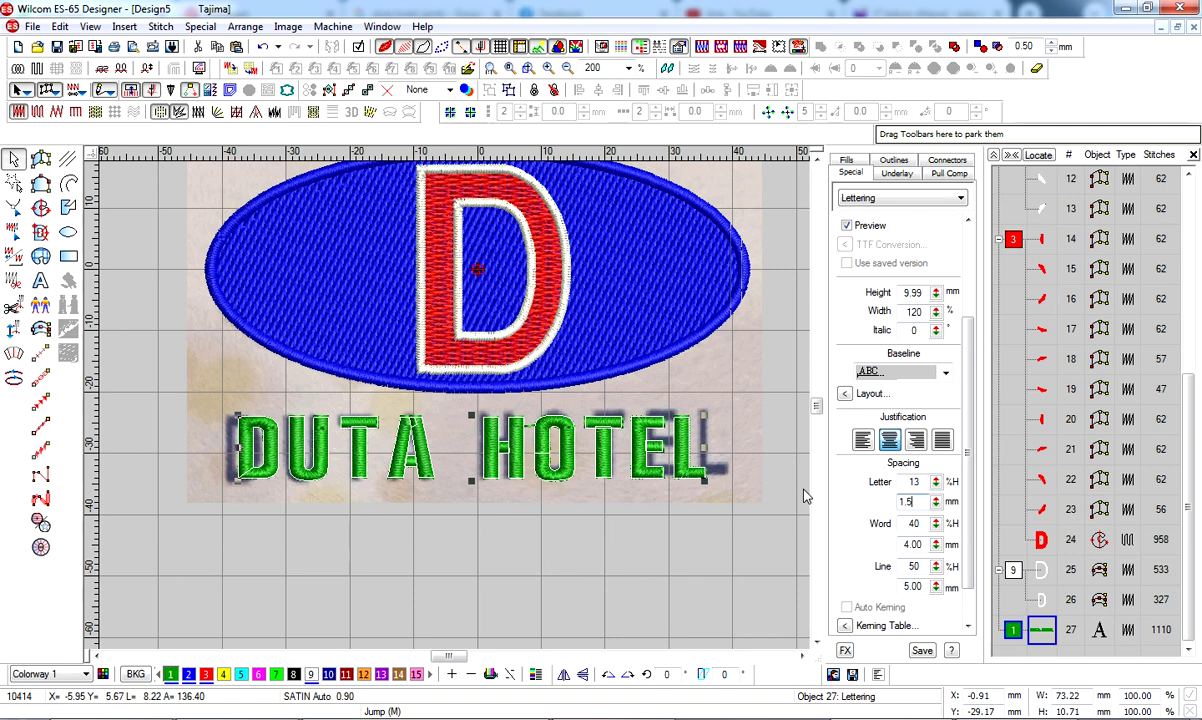
{"action": "key", "text": "Return"}
Centre the DUTA HOTEL lettering horizontally under the oval at X 0 mm and raise it slightly
{"action": "left_click", "coordinate": [13, 207]}
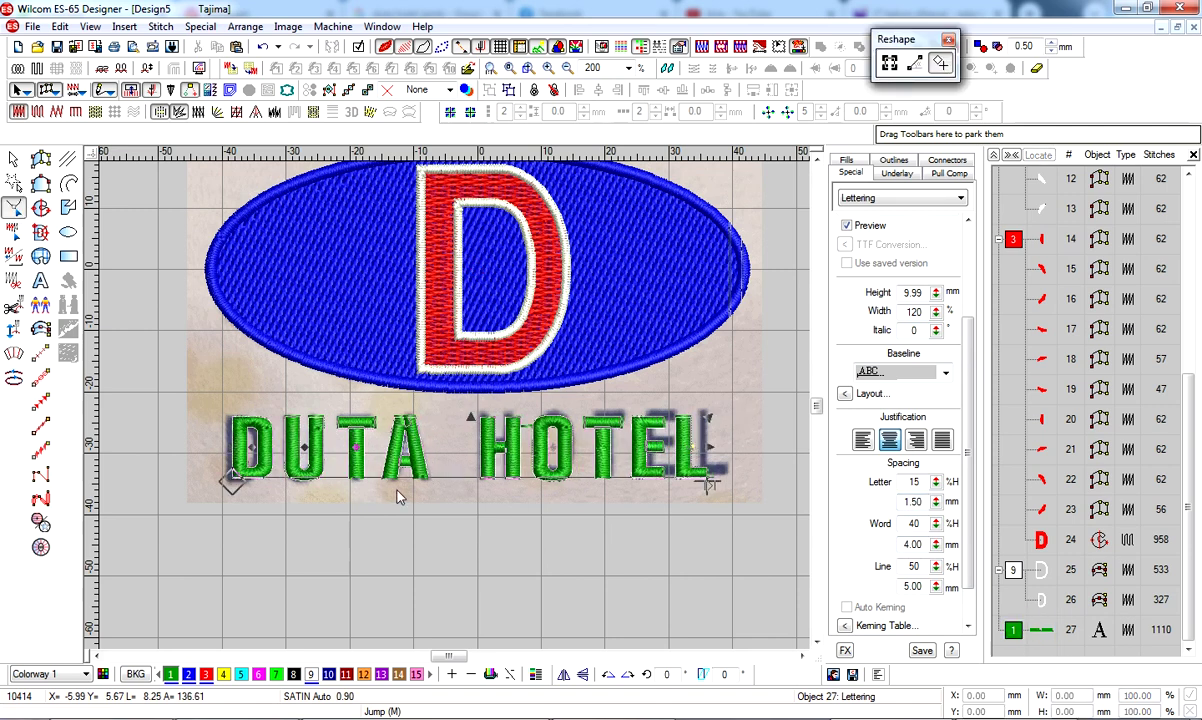
{"action": "left_click", "coordinate": [13, 159]}
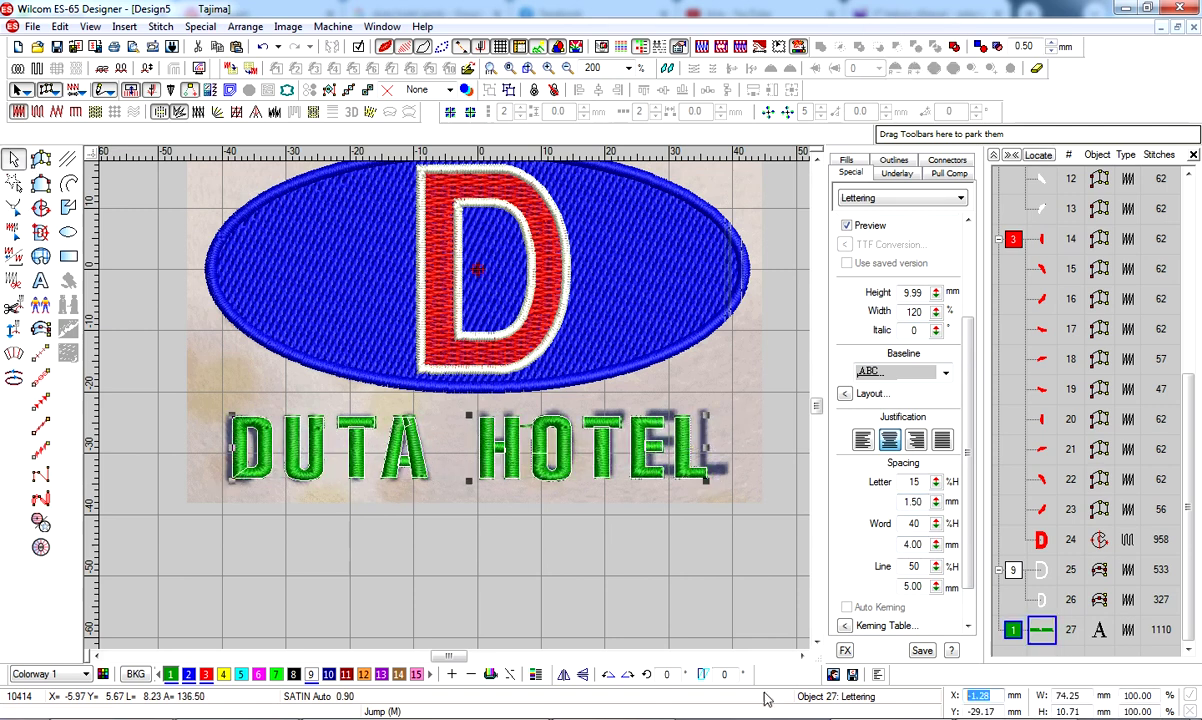
{"action": "type", "text": "0"}
{"action": "key", "text": "Return"}
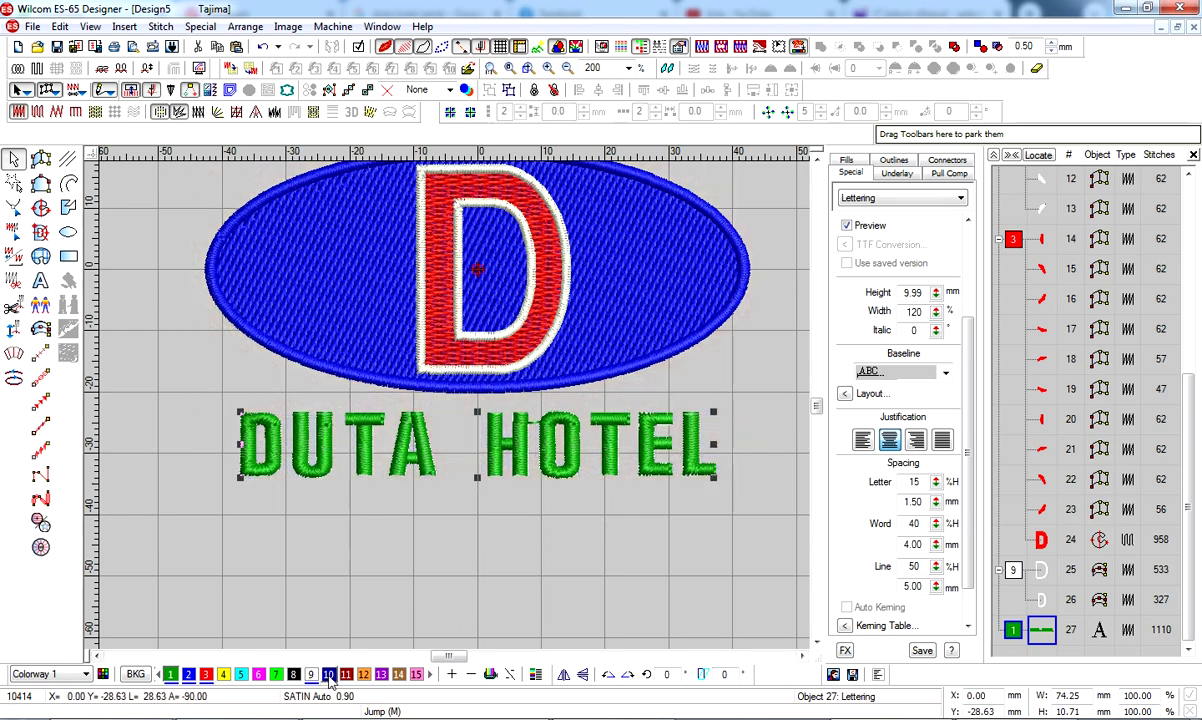
Recolour the lettering with the oval's blue, colour 2, and resequence it directly after the oval's border
{"action": "left_click", "coordinate": [328, 674]}
{"action": "left_click", "coordinate": [994, 157]}
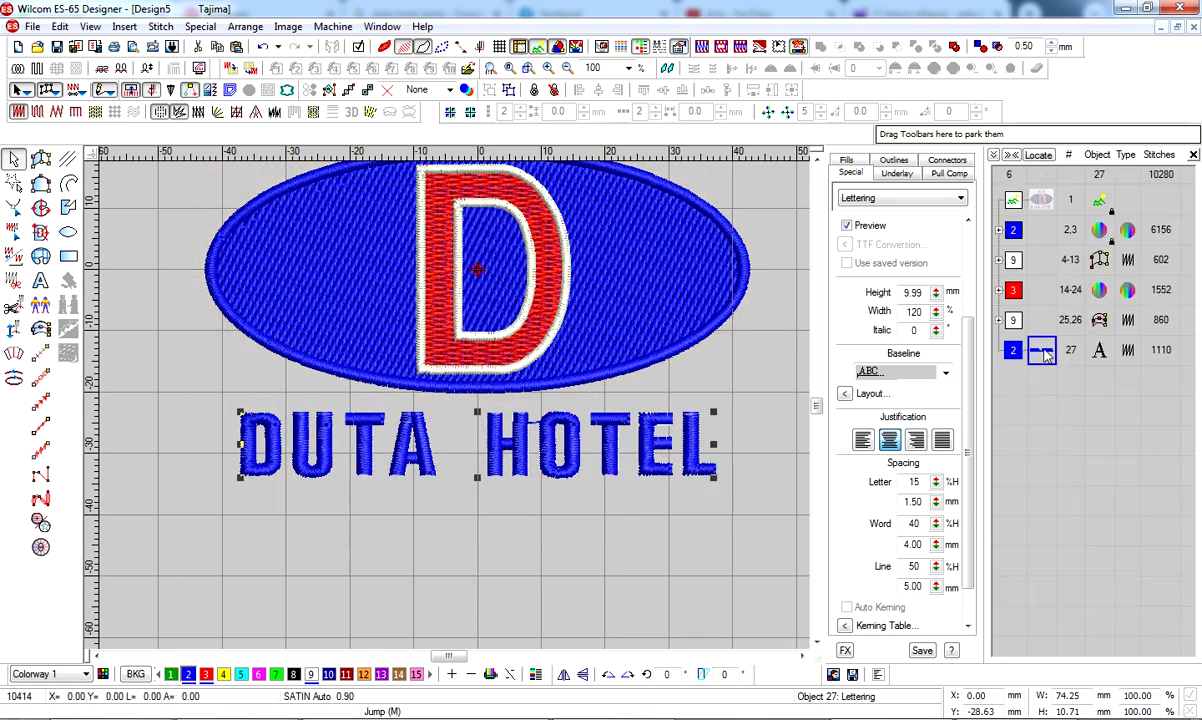
{"action": "left_click", "coordinate": [735, 285]}
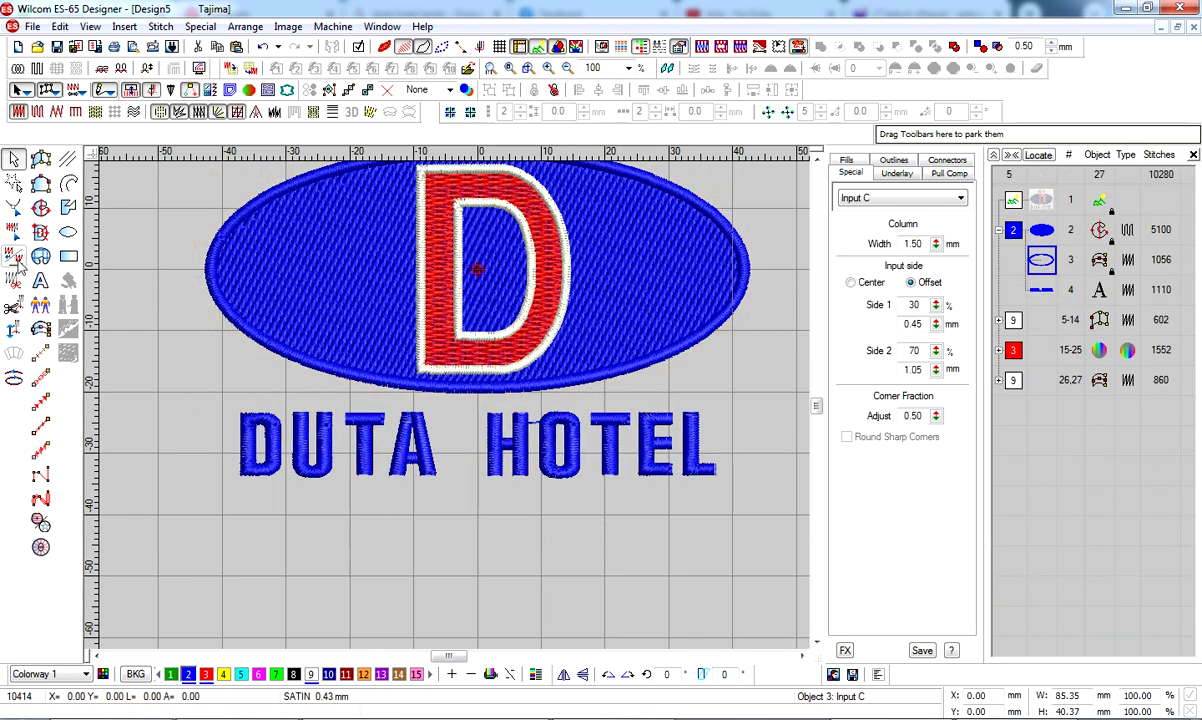
Unlock the blue oval and its border, and reposition the border's stitch exit point on its lower-left edge near the lettering
{"action": "left_click", "coordinate": [1045, 263]}
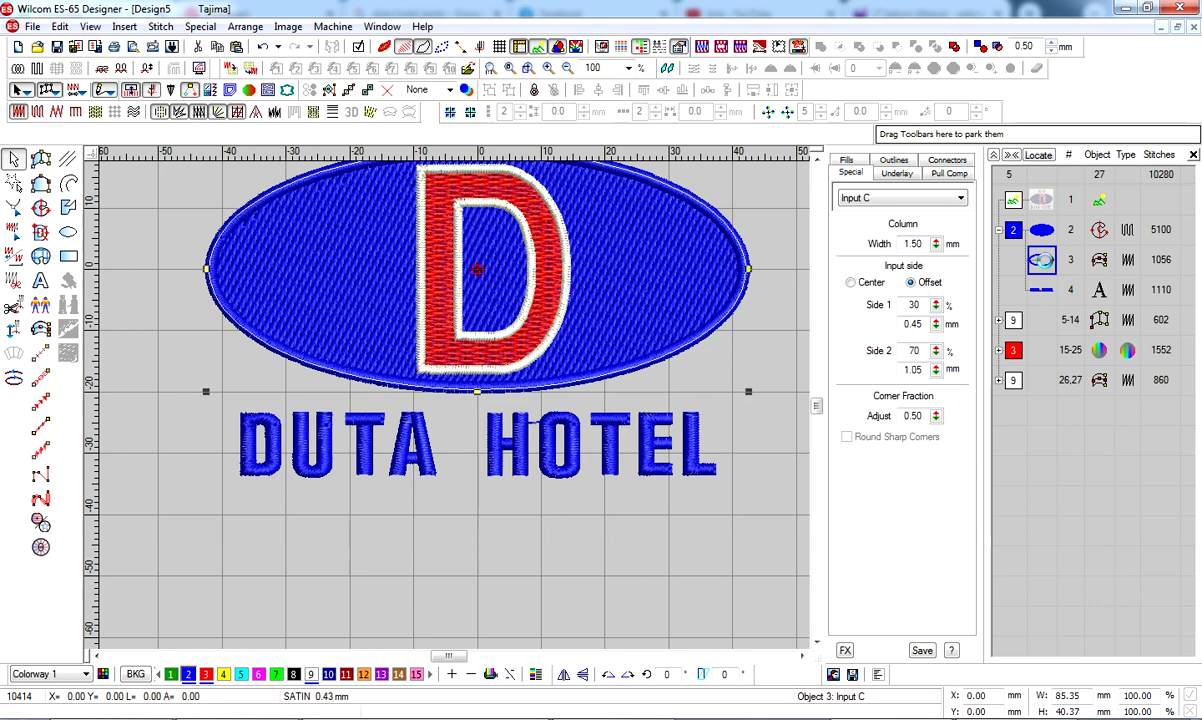
{"action": "left_click", "coordinate": [13, 206]}
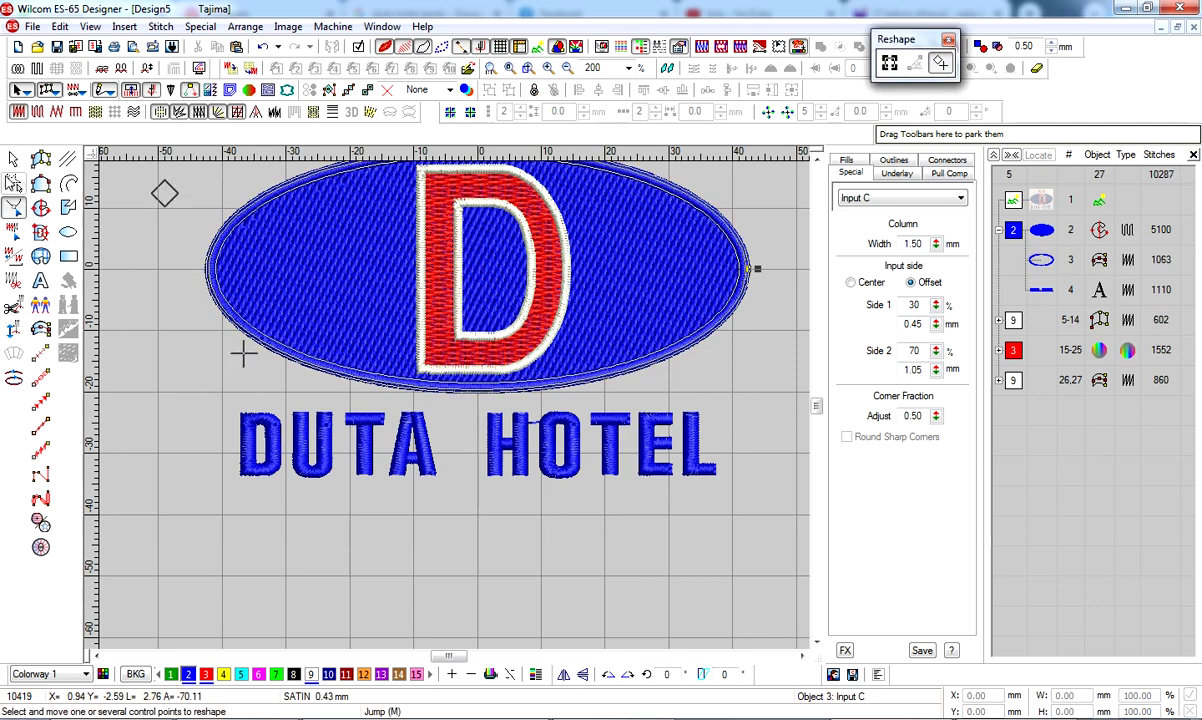
{"action": "key", "text": "Escape"}
Turn off auto spacing for the DUTA HOTEL lettering, use a 0.36 mm satin spacing and enable pull compensation
{"action": "key", "text": "Tab"}
{"action": "left_click", "coordinate": [848, 162]}
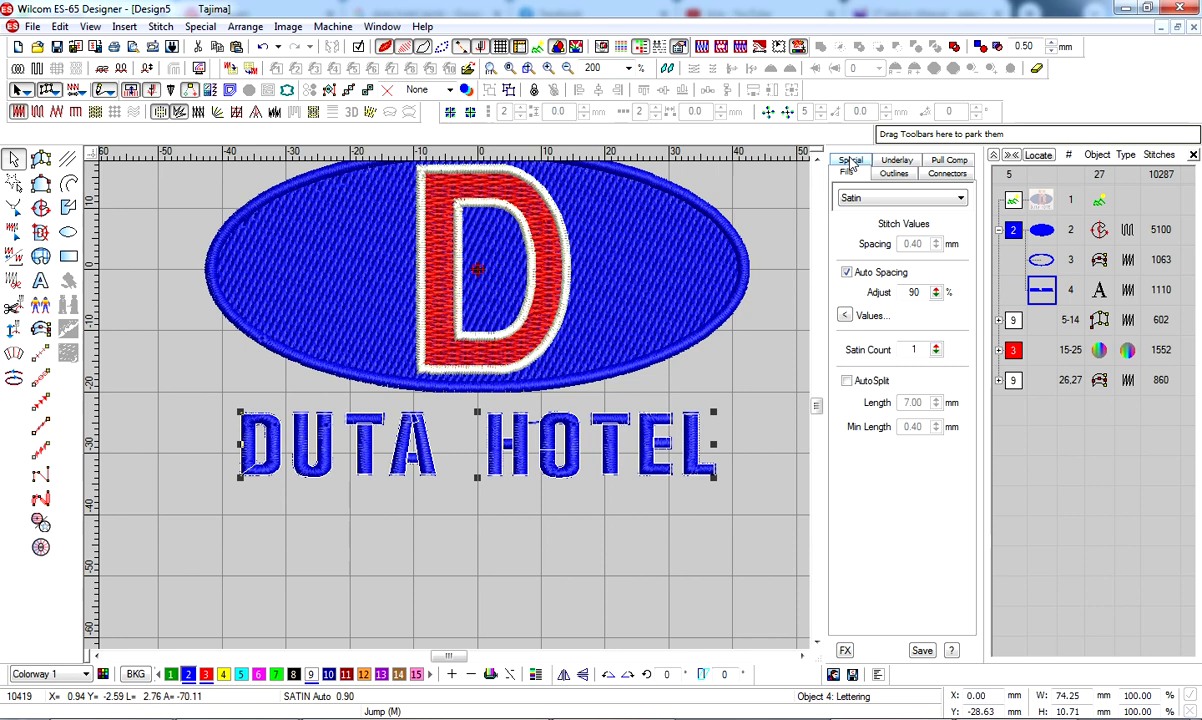
{"action": "left_click", "coordinate": [896, 272]}
{"action": "left_click", "coordinate": [949, 160]}
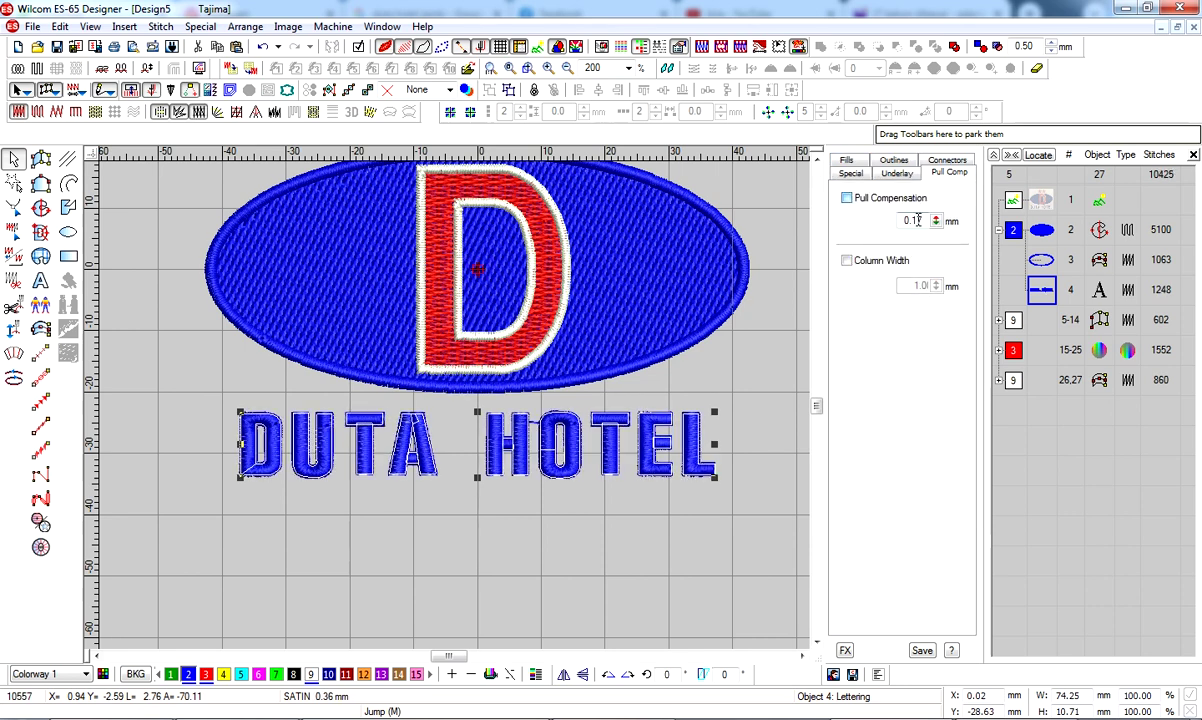
Set the lettering's first underlay to Zigzag and check its stitch entry and exit points
{"action": "left_click", "coordinate": [896, 173]}
{"action": "left_click", "coordinate": [847, 198]}
{"action": "left_click", "coordinate": [905, 233]}
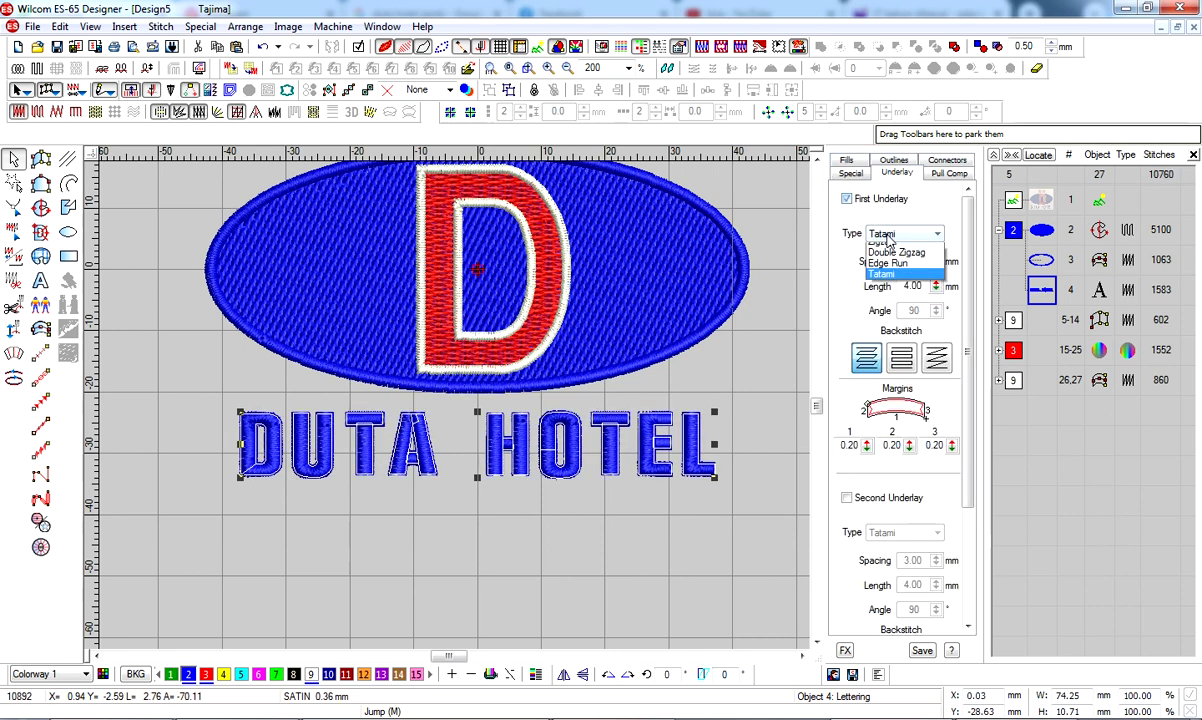
{"action": "left_click", "coordinate": [884, 260]}
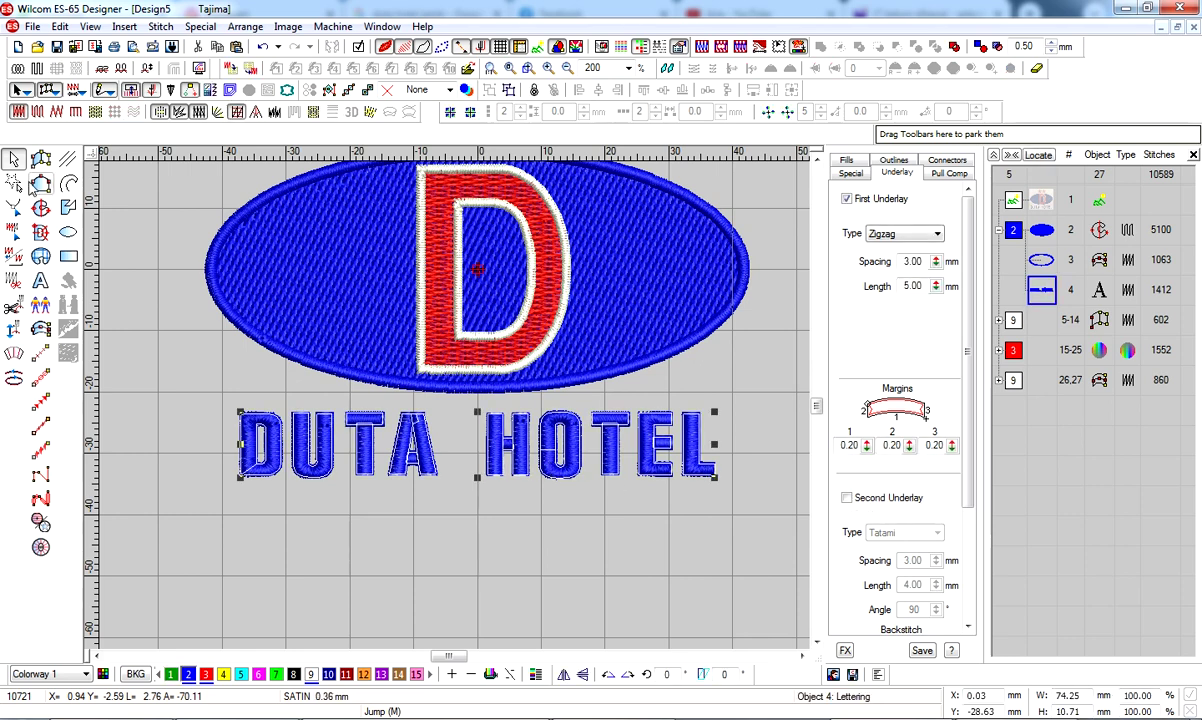
{"action": "left_click", "coordinate": [13, 207]}
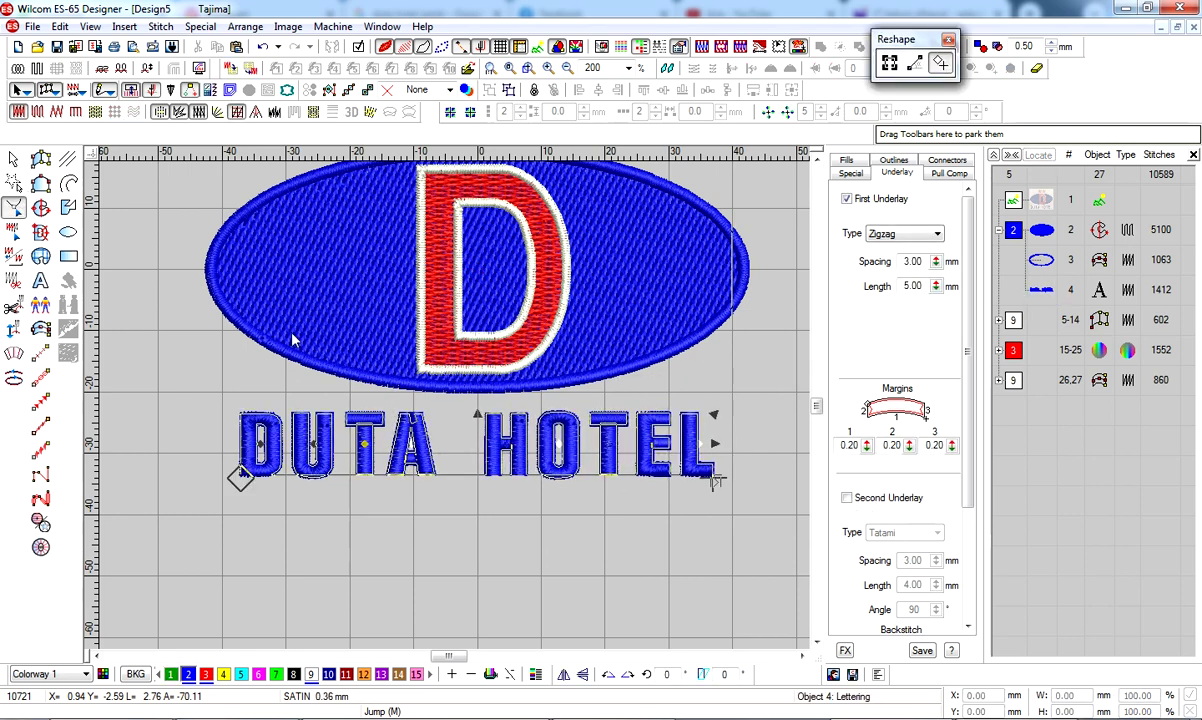
{"action": "key", "text": "Escape"}
{"action": "key", "text": "Escape"}
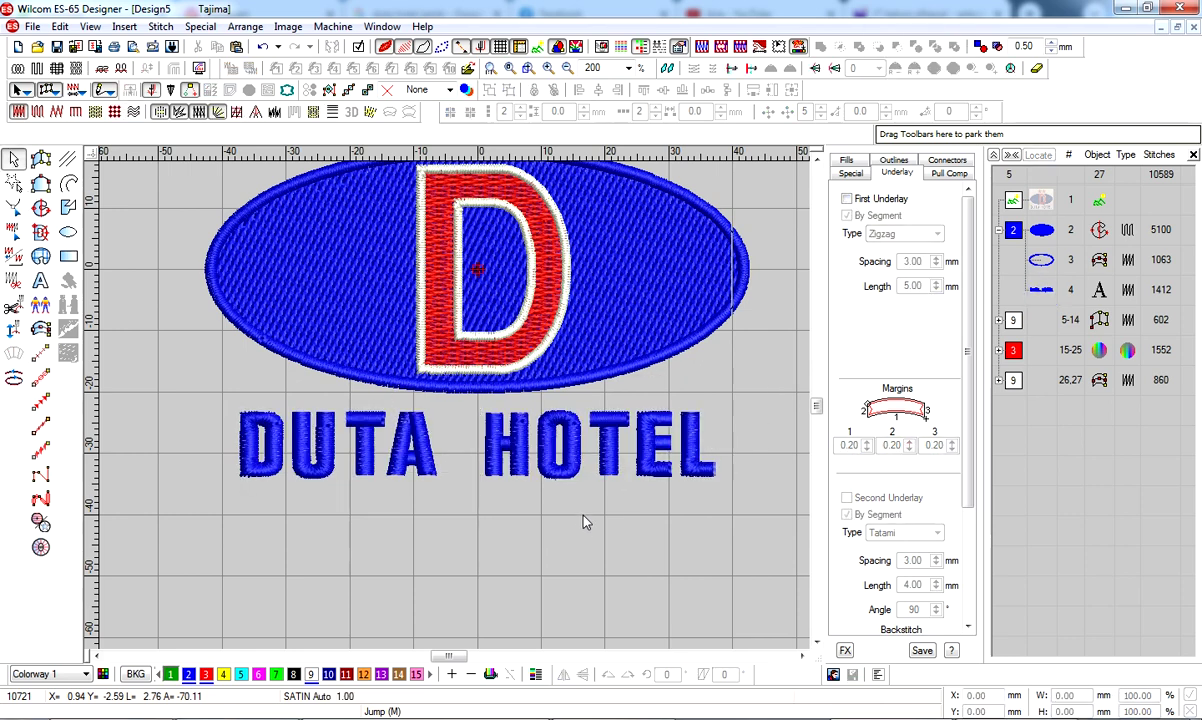
Display the whole design on a plain white background without the grid, with the reference artwork placed beside it
{"action": "key", "text": "shift+z"}
{"action": "key", "text": "ctrl+a"}
{"action": "key", "text": "Escape"}
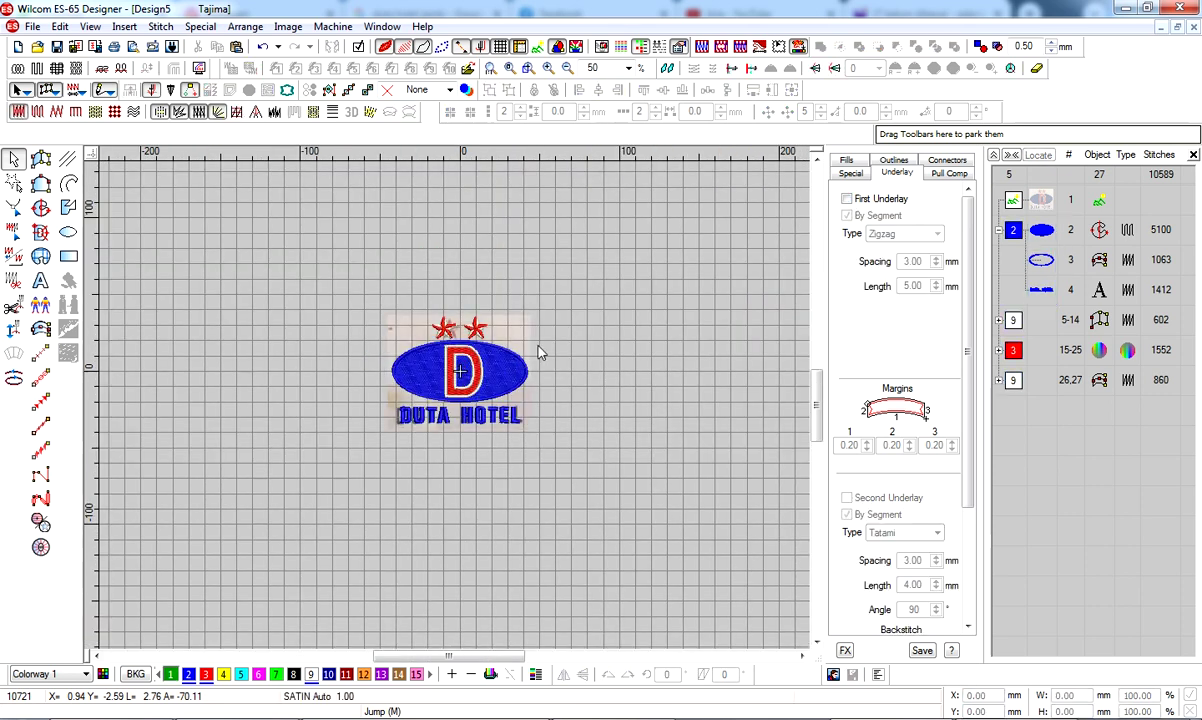
{"action": "key", "text": "d"}
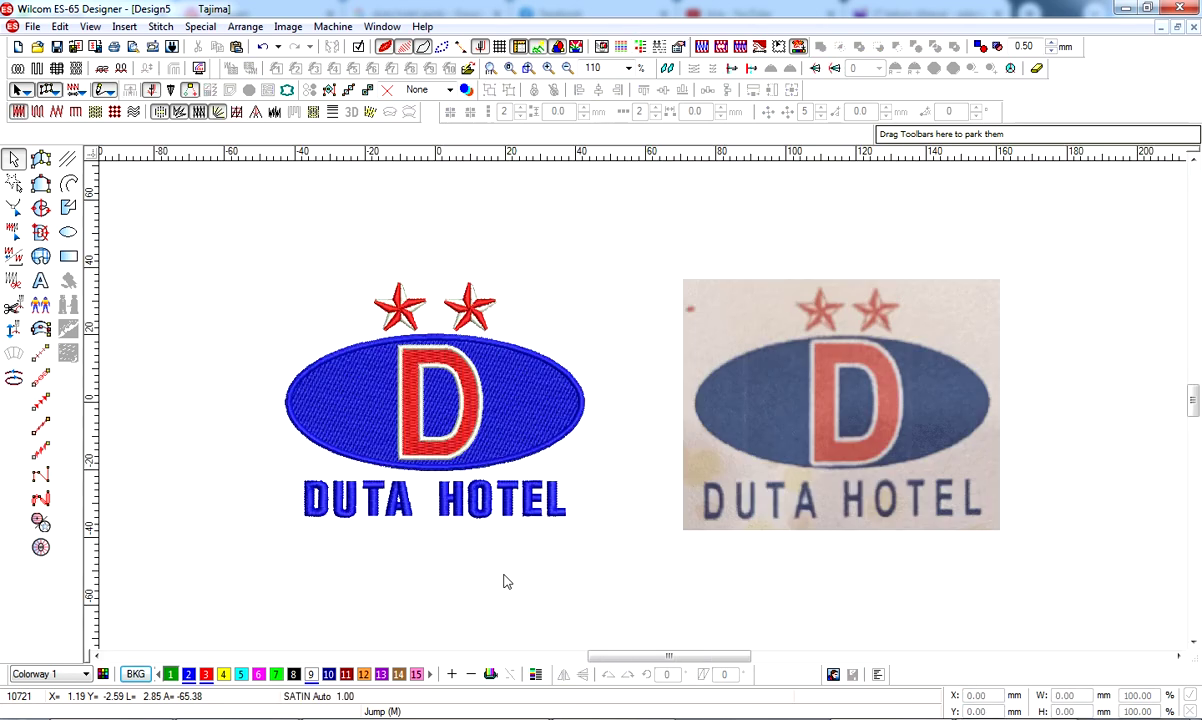